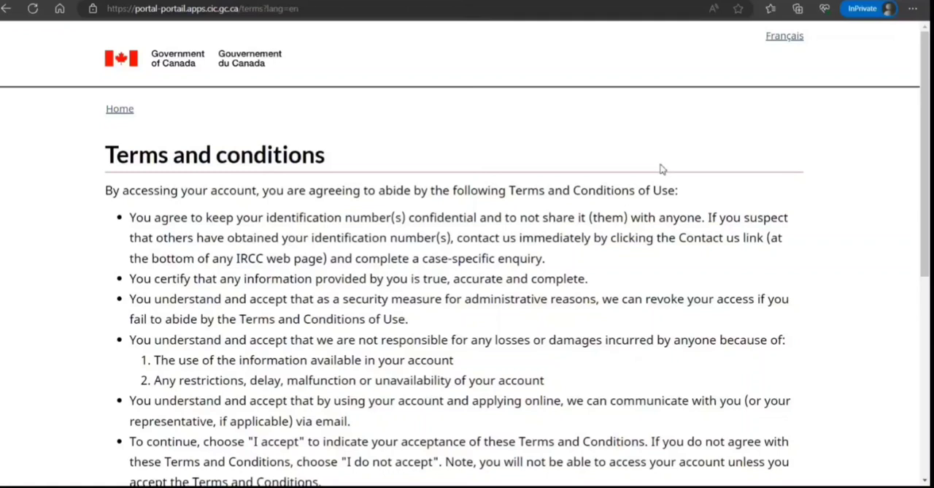
# Read through the portal's terms and conditions and accept them
pyautogui.scroll(-1, 739, 182)
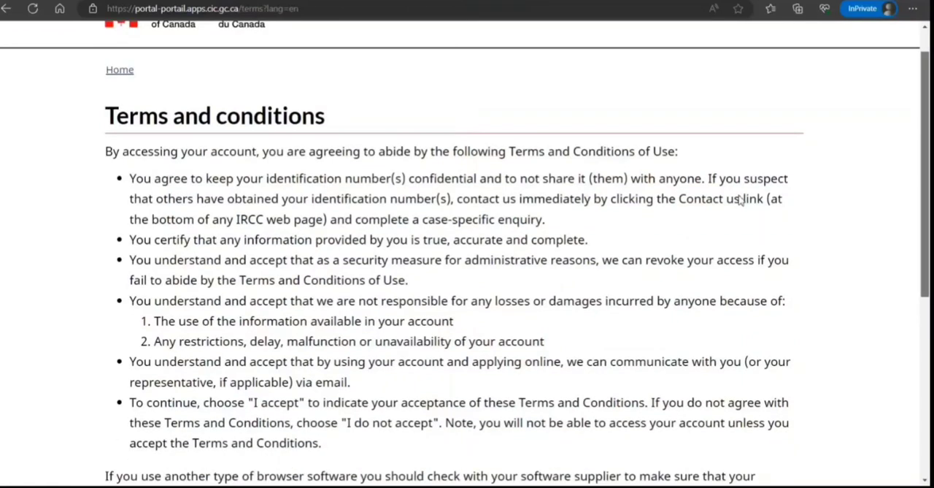
pyautogui.scroll(-4, 739, 198)
pyautogui.scroll(5, 744, 219)
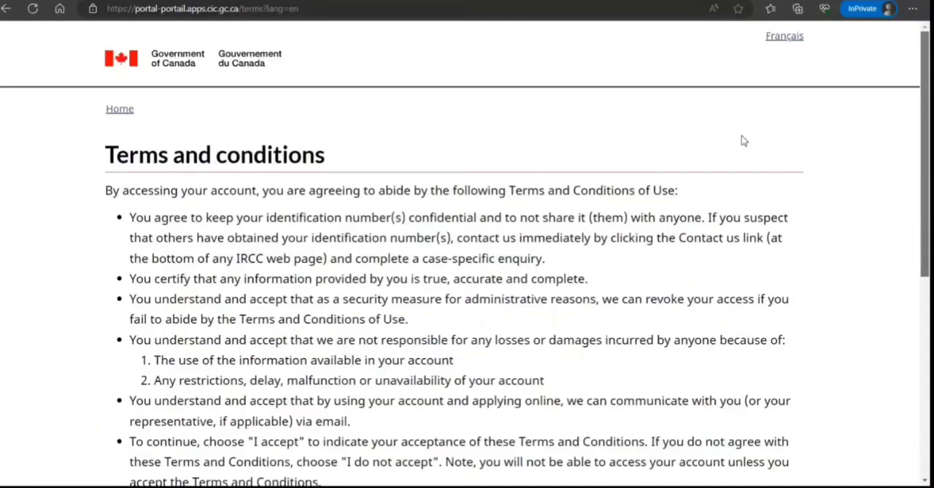
pyautogui.scroll(-1, 742, 182)
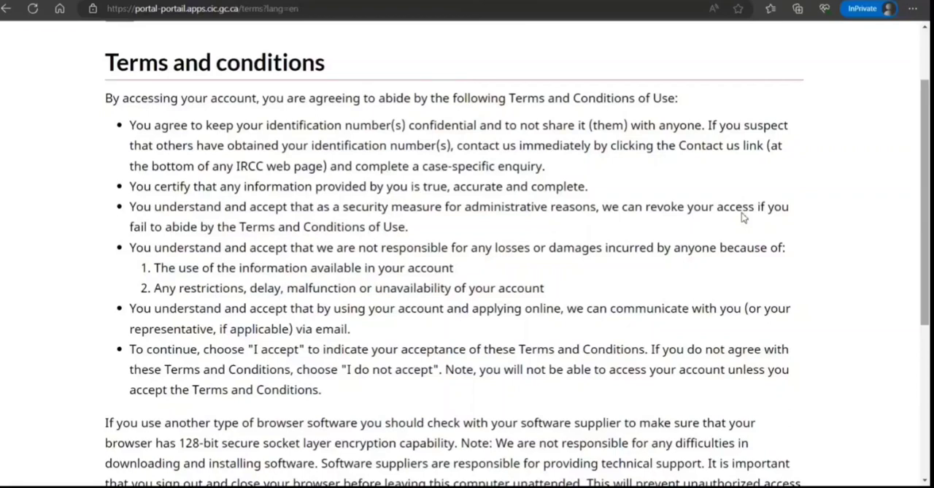
pyautogui.scroll(2, 547, 138)
pyautogui.scroll(-1, 548, 135)
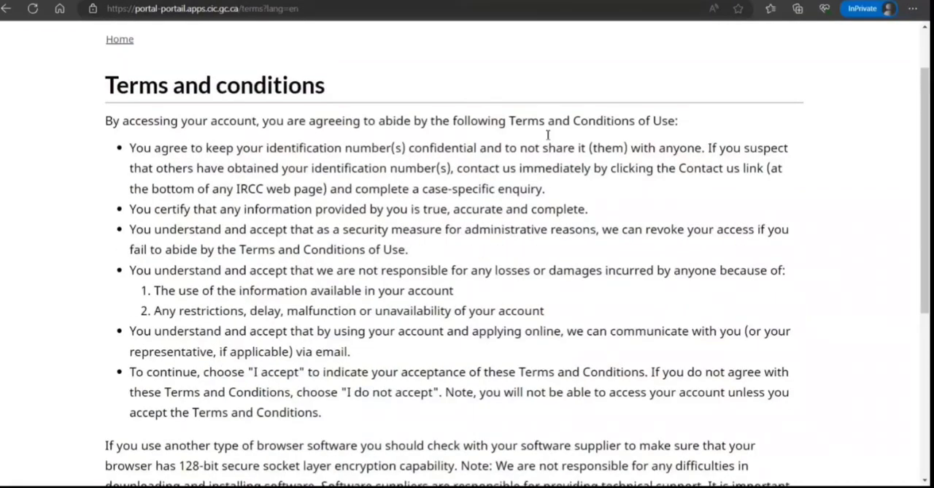
pyautogui.scroll(1, 547, 134)
pyautogui.scroll(-3, 511, 124)
pyautogui.click(127, 344)
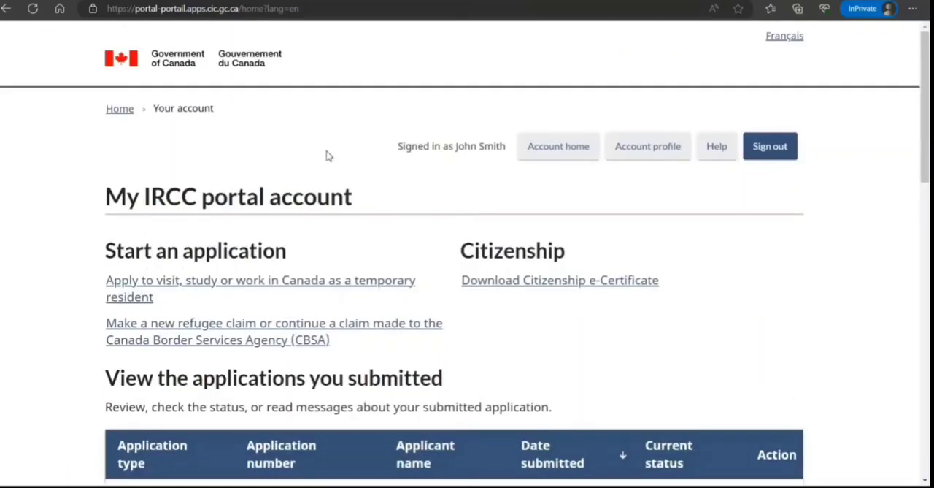
# Start a new application to visit, study or work in Canada as a temporary resident
pyautogui.scroll(-8, 332, 211)
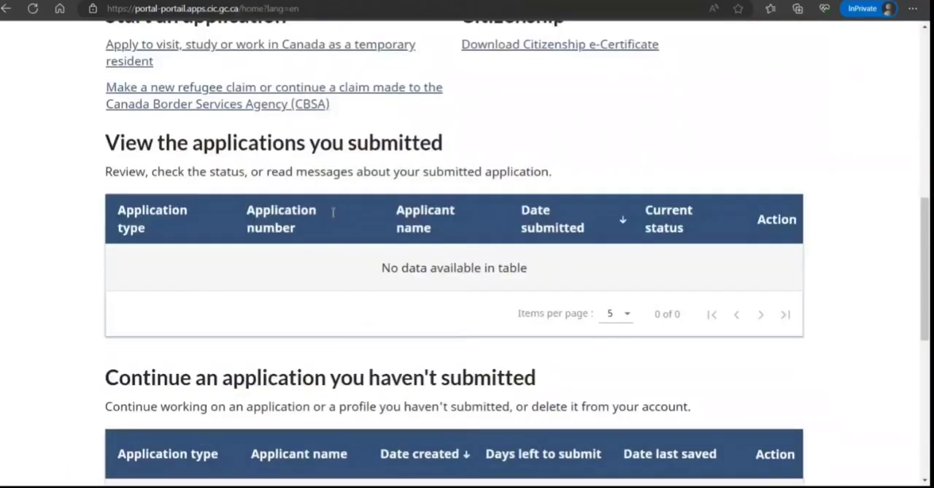
pyautogui.scroll(3, 333, 214)
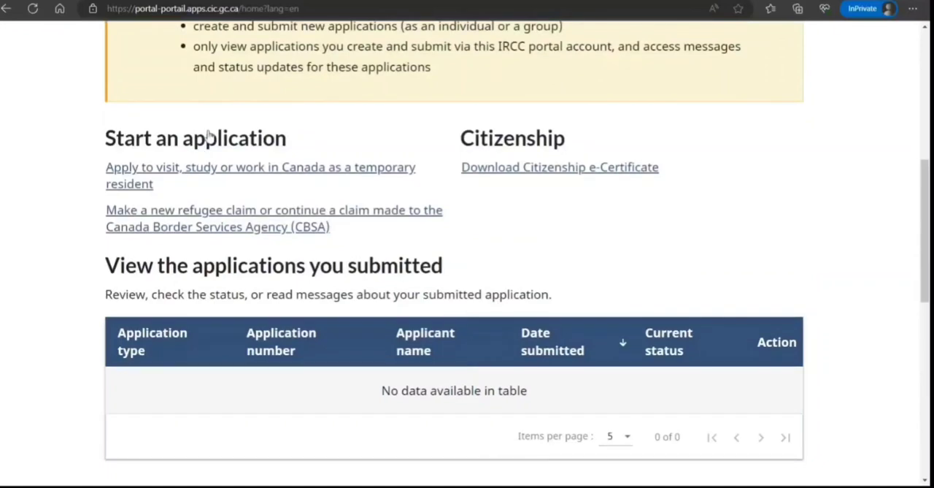
pyautogui.click(182, 136)
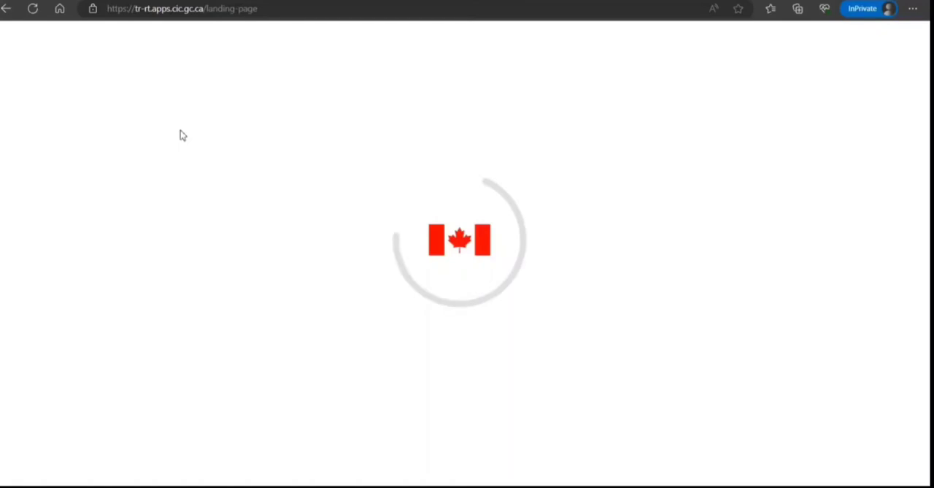
# Acknowledge the eligibility and requirements information and start the application
pyautogui.scroll(-1, 184, 149)
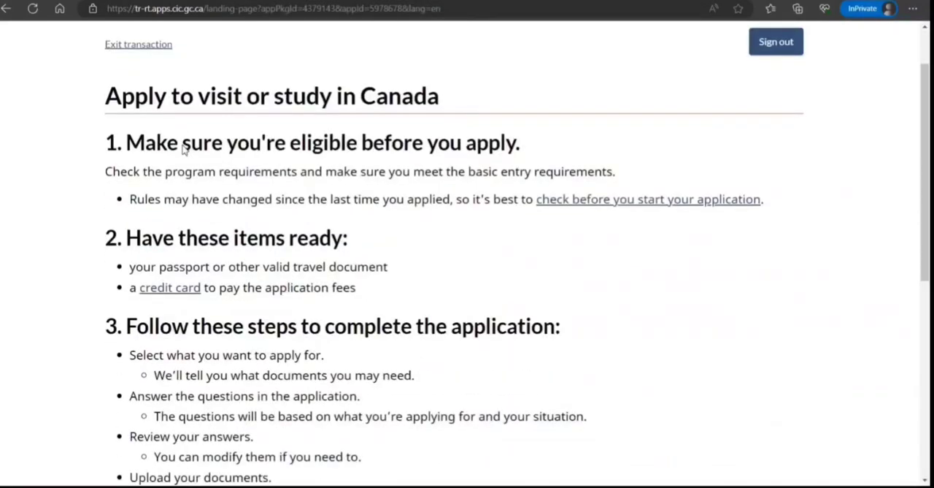
pyautogui.scroll(-4, 184, 148)
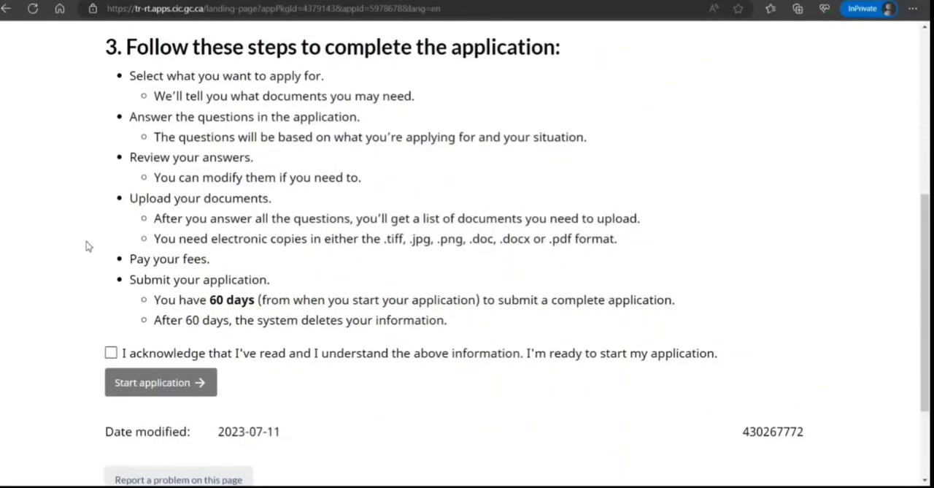
pyautogui.click(111, 352)
pyautogui.click(162, 382)
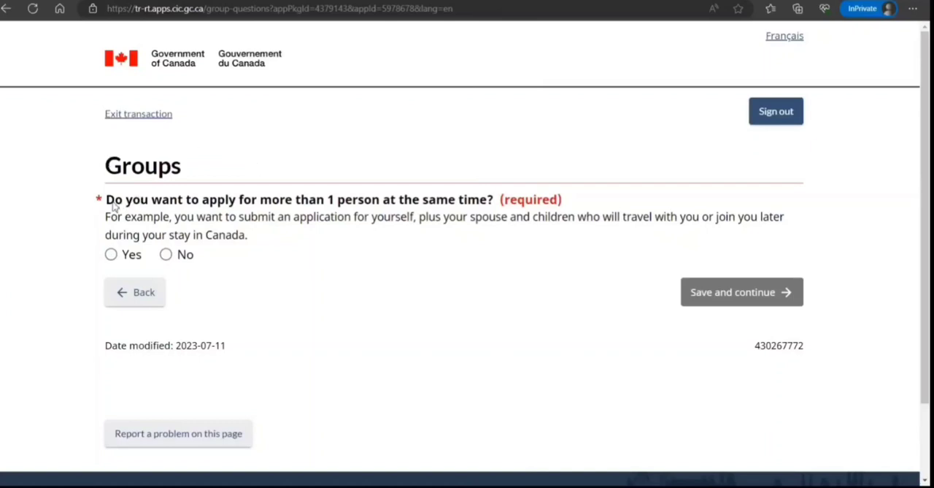
# Choose to apply for more than one person and set the group type to Family
pyautogui.click(111, 254)
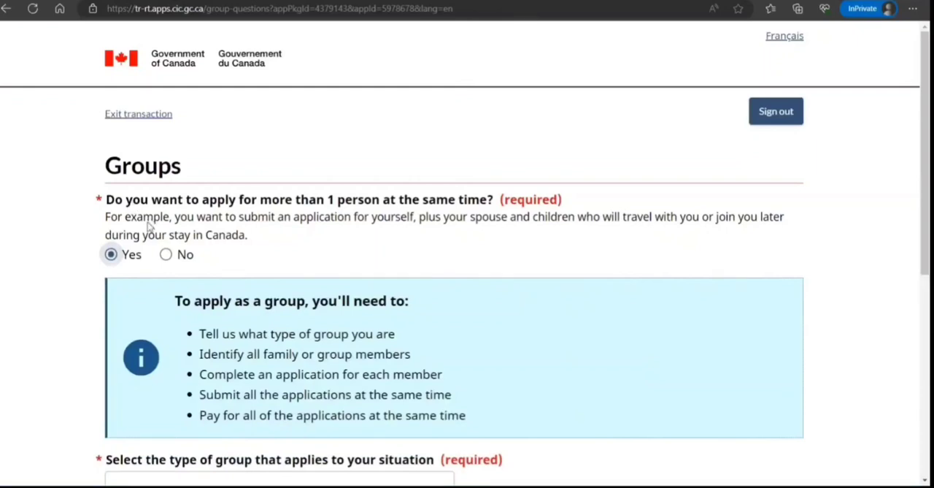
pyautogui.scroll(-3, 148, 226)
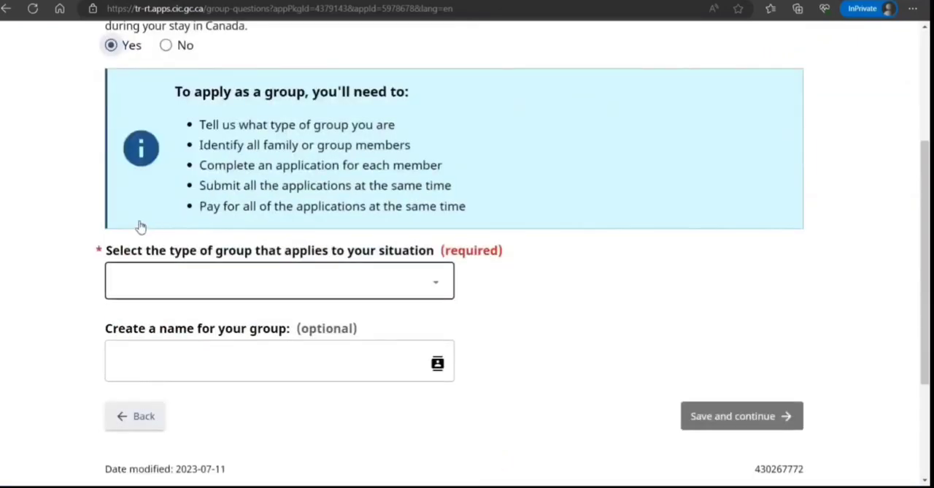
pyautogui.click(154, 276)
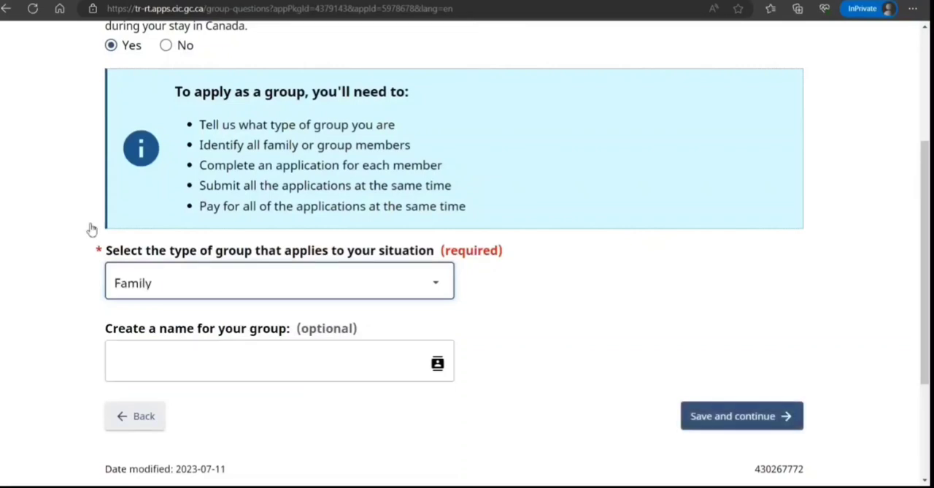
# Name the group after the family surname followed by Family and save to continue
pyautogui.scroll(-3, 91, 229)
pyautogui.click(216, 159)
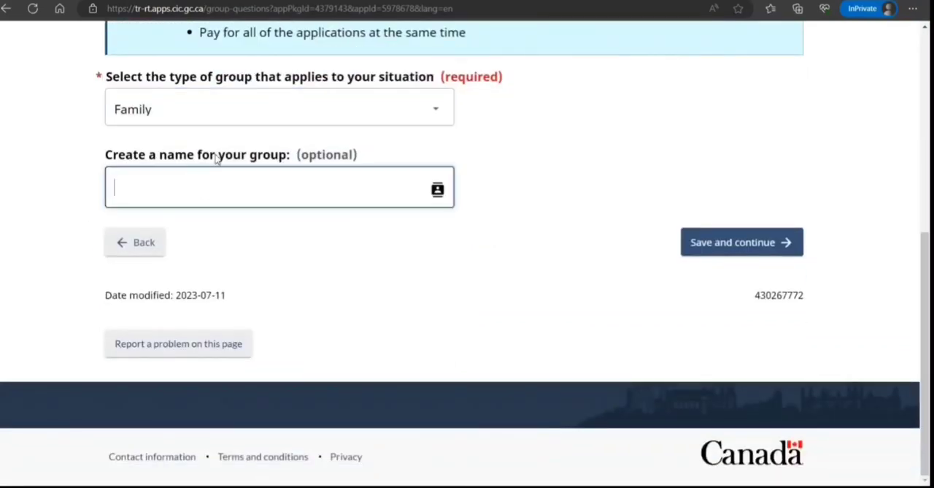
pyautogui.write('SmithFa')
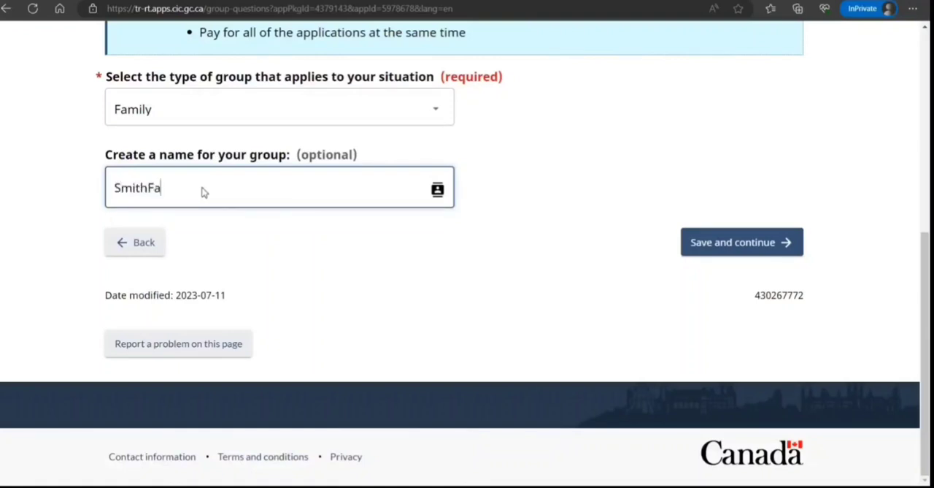
pyautogui.write('mily')
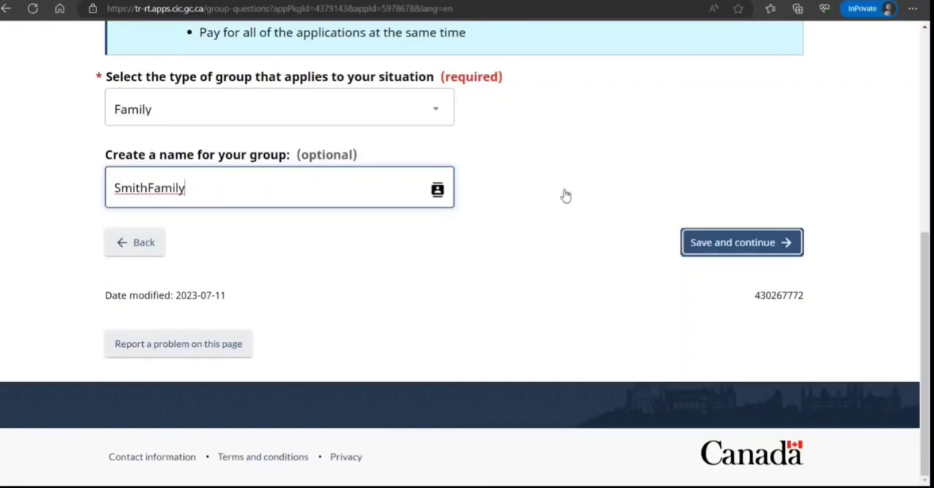
pyautogui.press('Return')
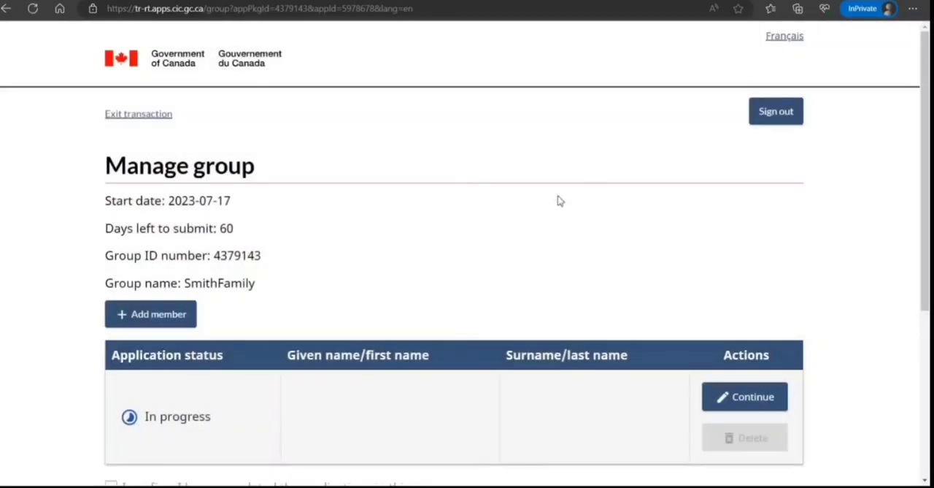
# Add a second member to the group and continue the first member's application
pyautogui.scroll(-2, 532, 191)
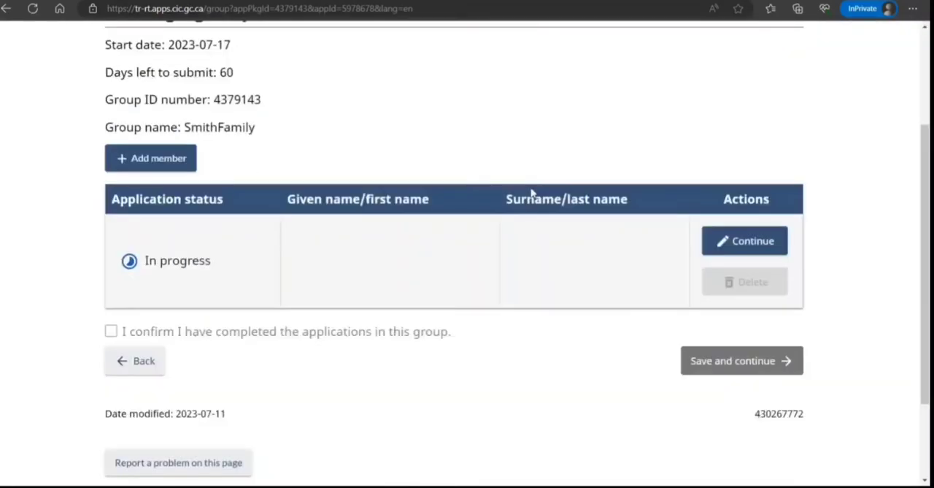
pyautogui.scroll(2, 534, 192)
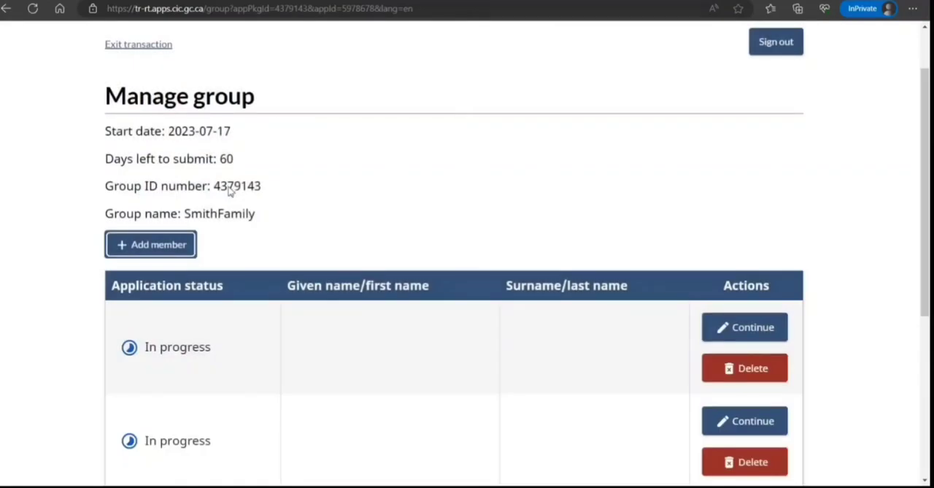
pyautogui.scroll(-3, 236, 195)
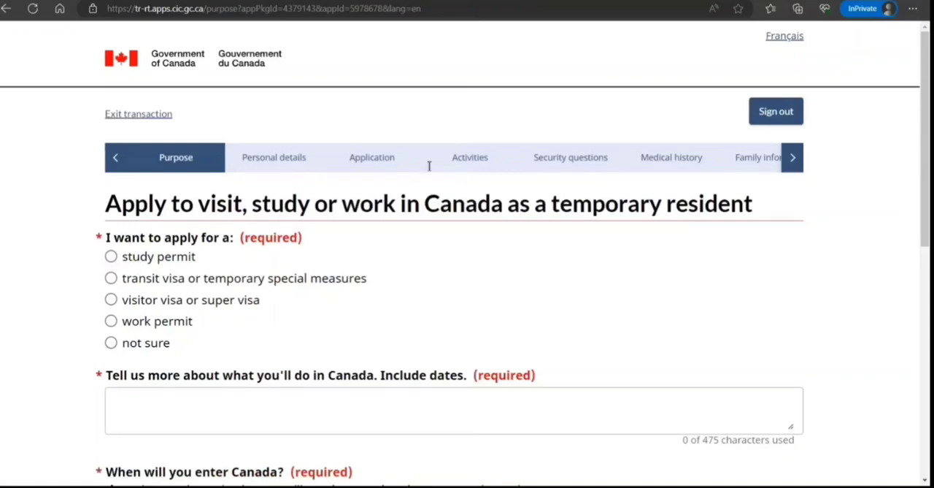
# Apply for a work permit, specifically an open work permit for an H-1B visa holder
pyautogui.click(110, 321)
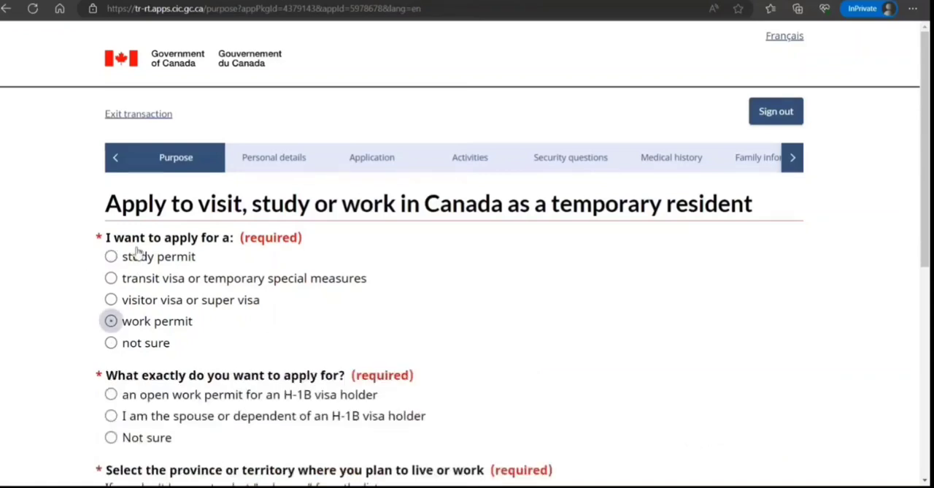
pyautogui.scroll(-3, 191, 229)
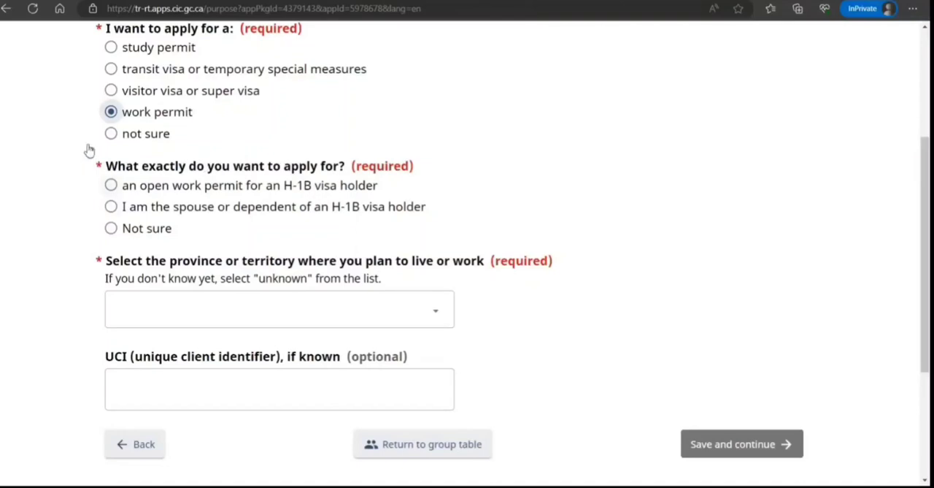
pyautogui.click(110, 185)
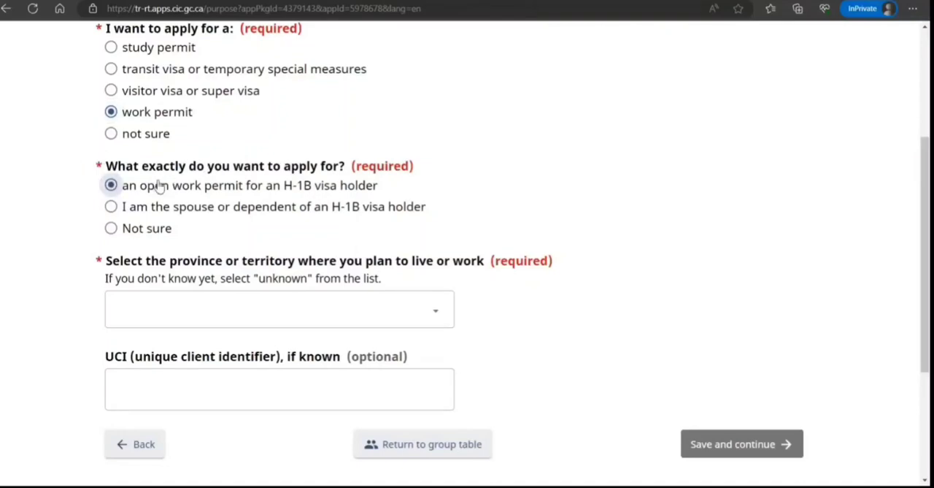
# Set the province where you plan to live or work to Ontario and save
pyautogui.scroll(-2, 138, 204)
pyautogui.press('Tab')
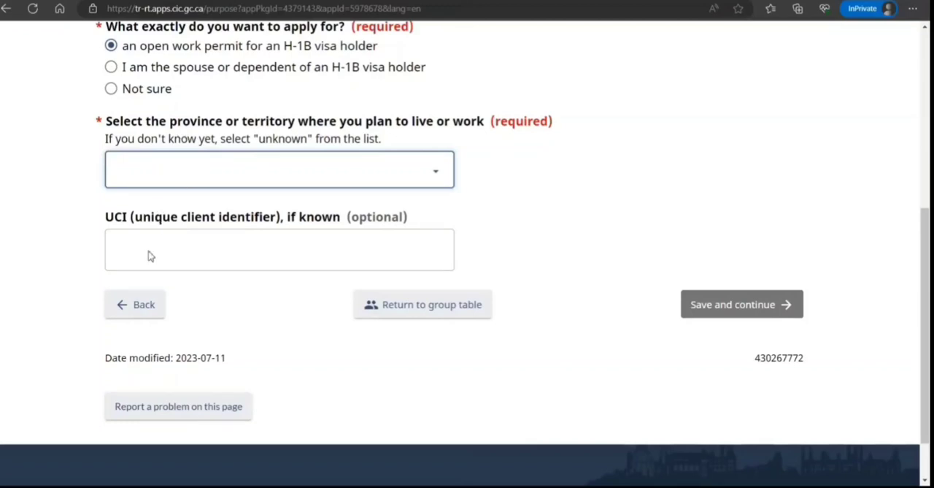
pyautogui.press('o')
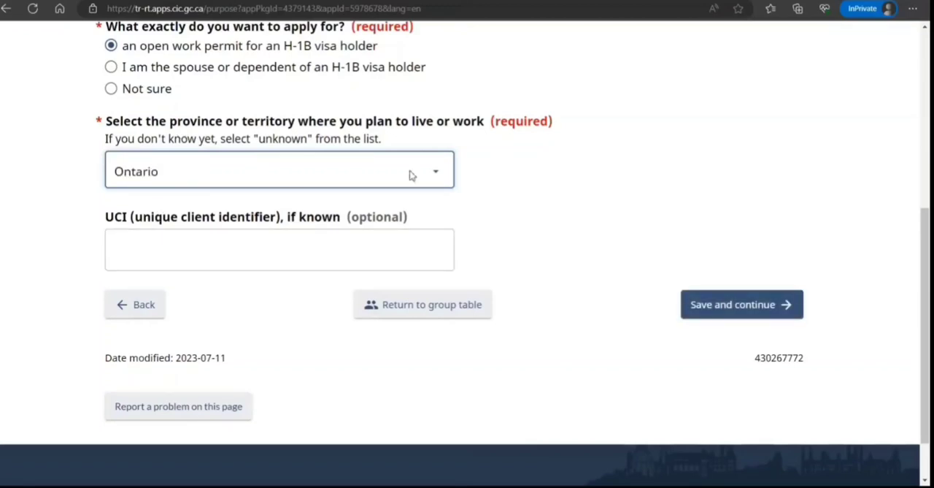
pyautogui.press('Return')
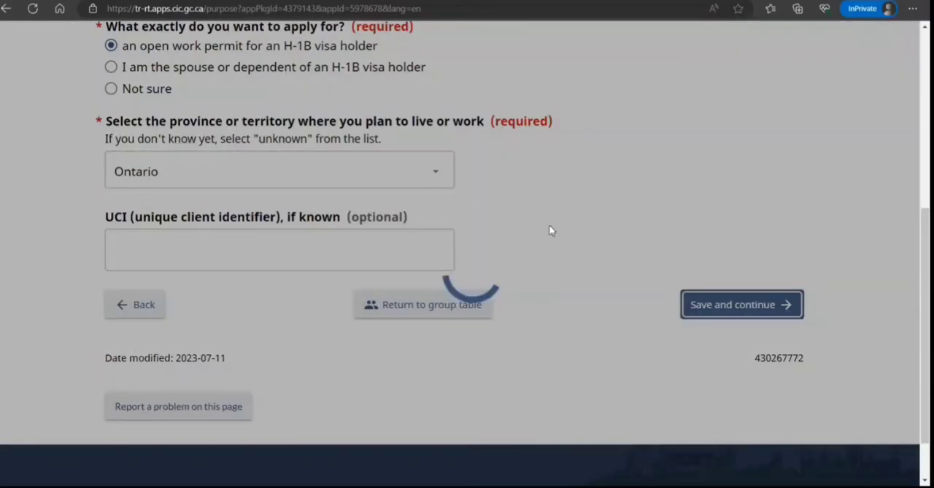
# Review the required documents and information, then continue to the application
pyautogui.scroll(-5, 522, 224)
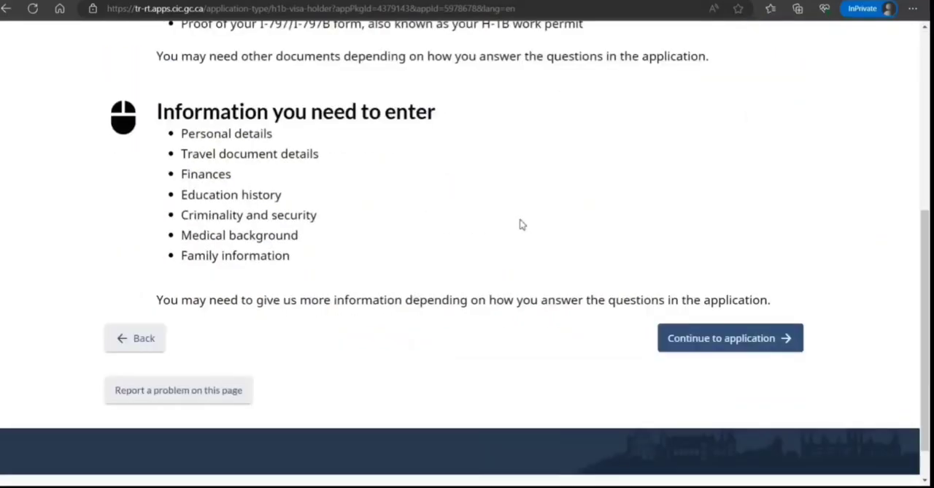
pyautogui.scroll(5, 492, 214)
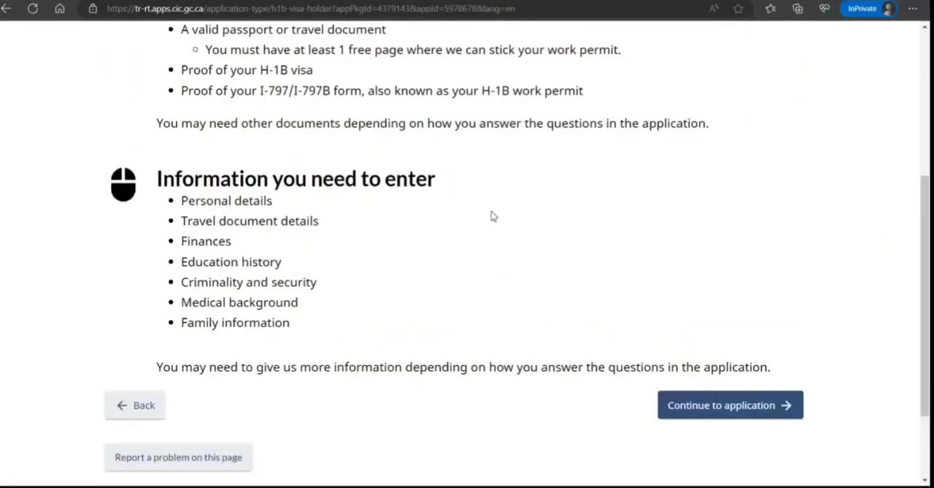
pyautogui.scroll(-5, 482, 219)
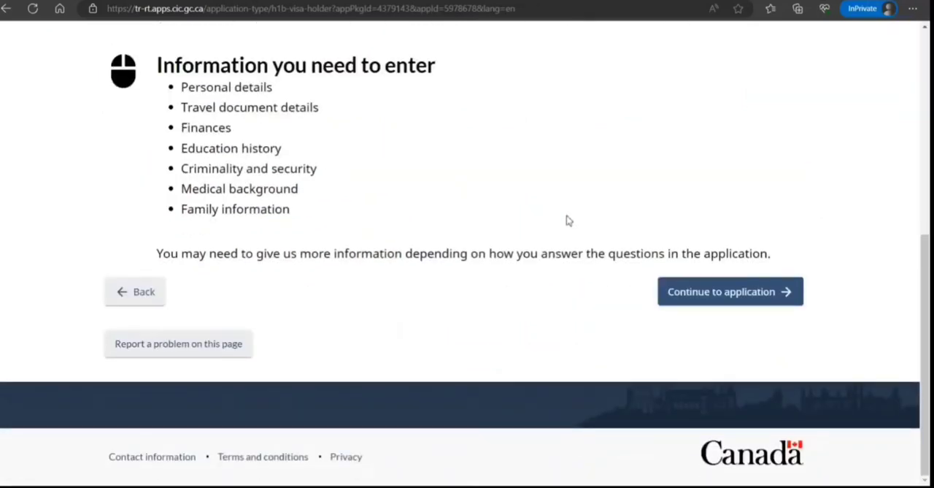
pyautogui.press('Return')
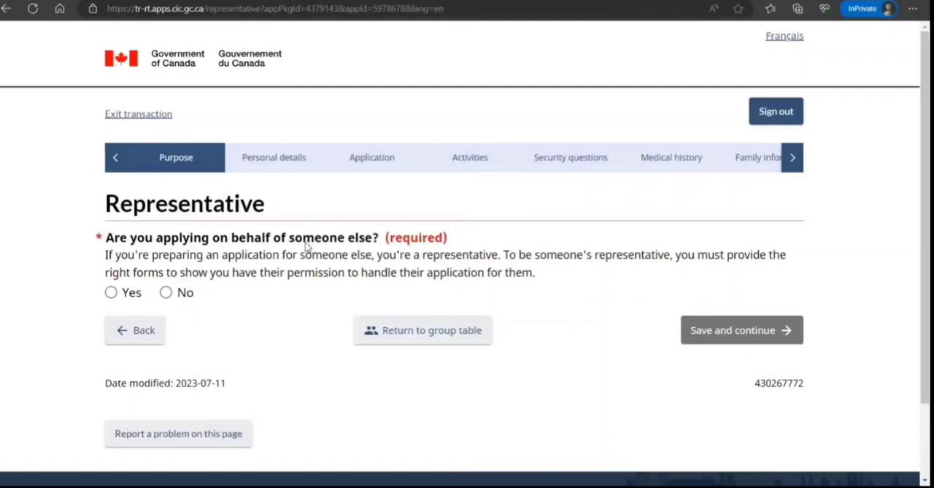
# Return to the group table and continue the second member's application
pyautogui.click(410, 330)
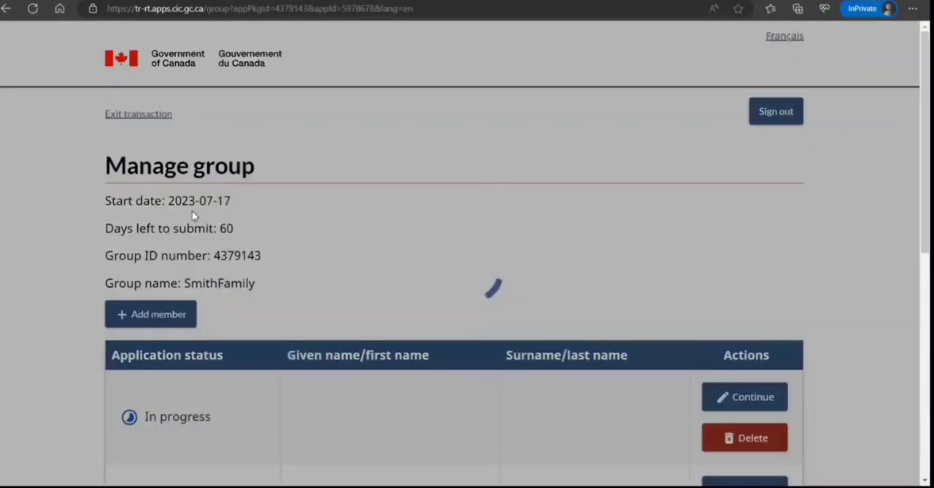
pyautogui.scroll(-4, 189, 215)
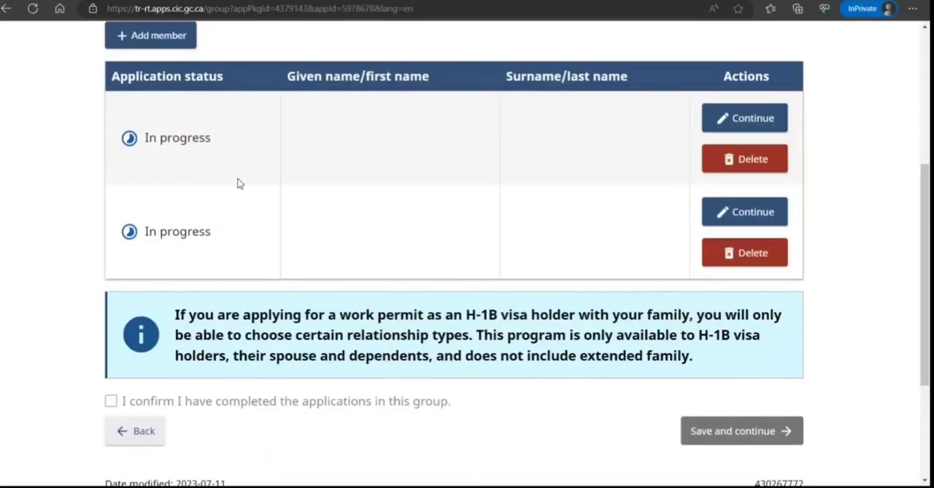
pyautogui.click(745, 212)
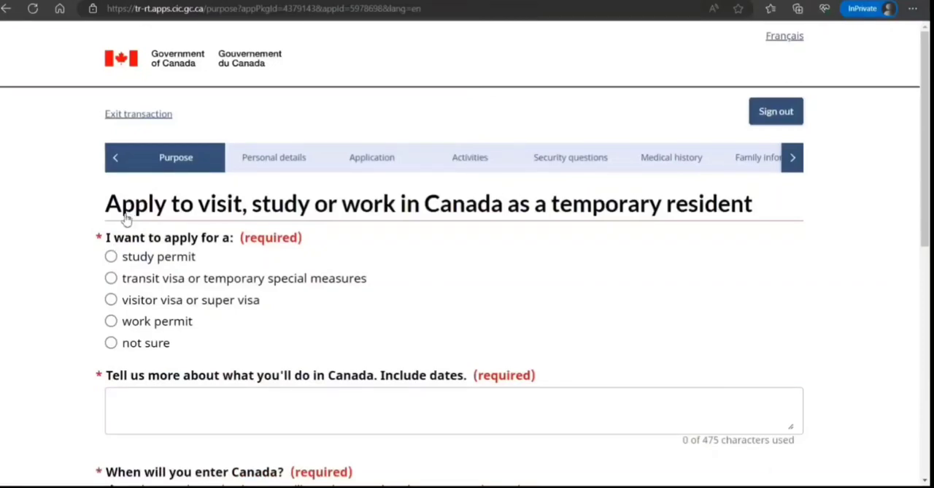
# Choose visitor visa or super visa as what the second member applies for
pyautogui.click(111, 299)
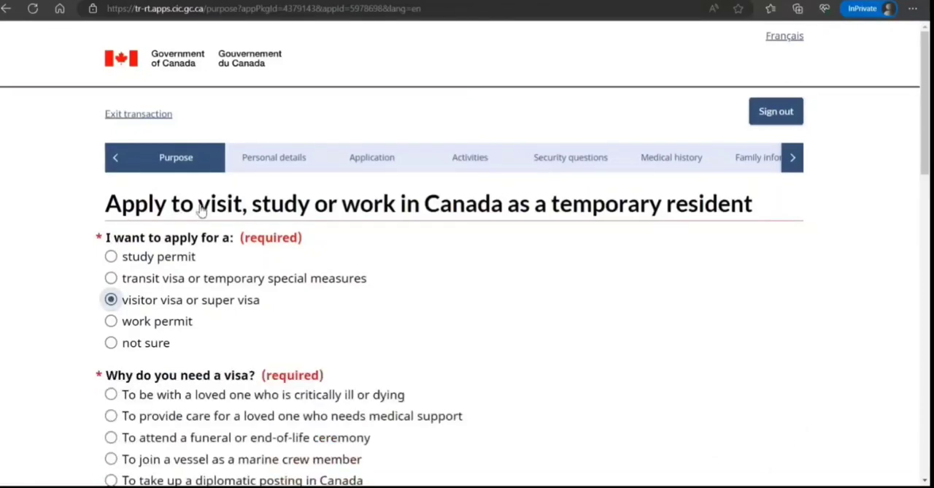
# Choose visiting a spouse, partner, child or parent who is temporarily in Canada as the reason for the visa
pyautogui.scroll(-2, 200, 210)
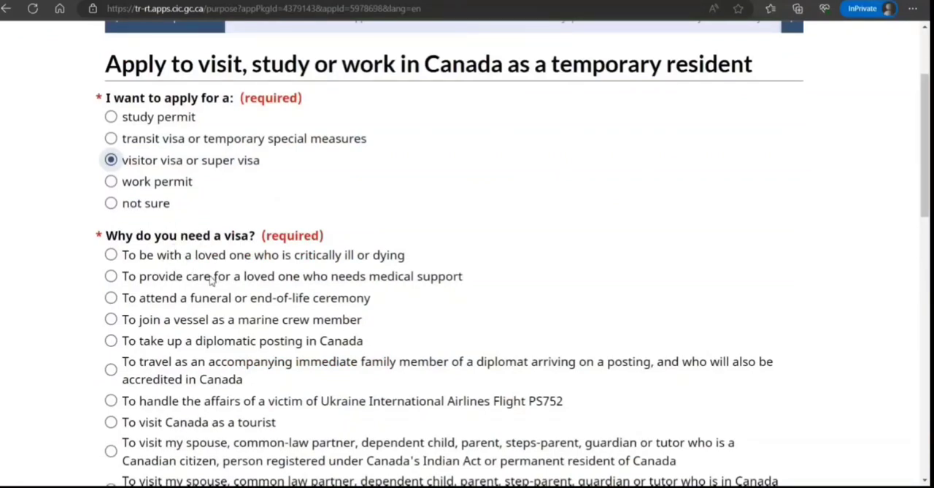
pyautogui.scroll(-1, 210, 280)
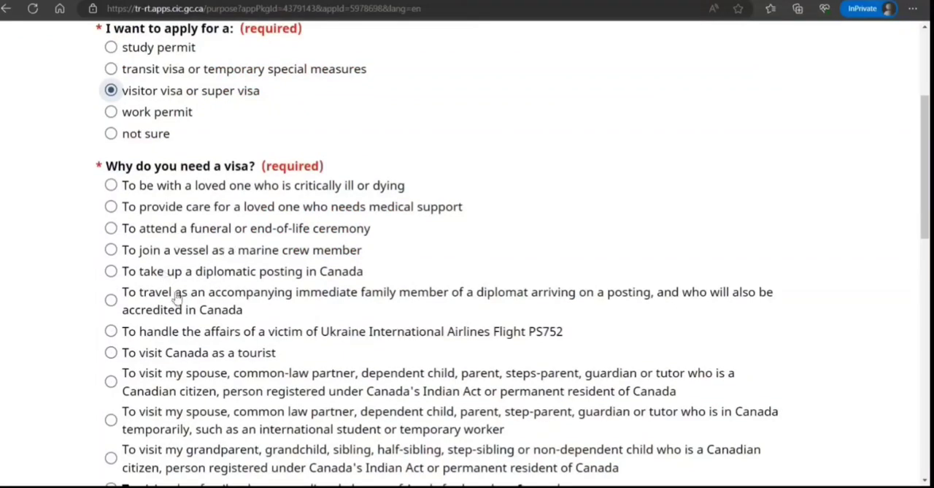
pyautogui.scroll(1, 175, 296)
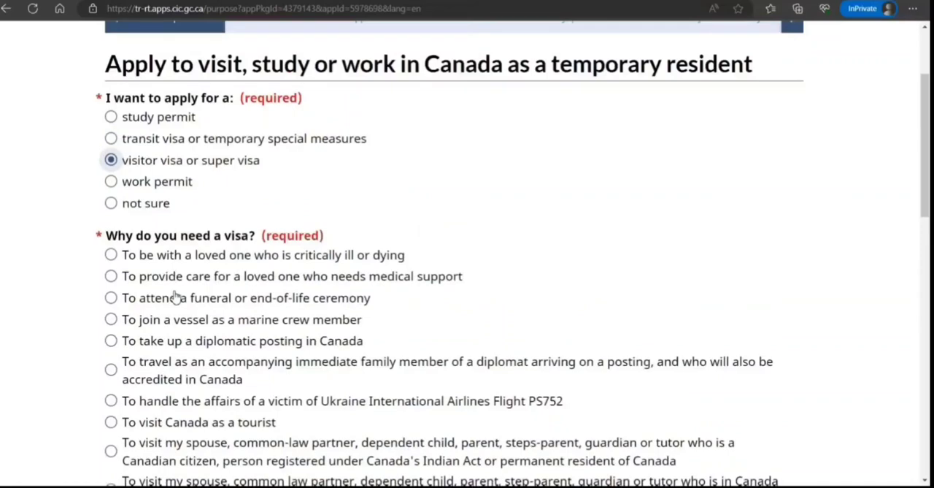
pyautogui.scroll(-3, 175, 296)
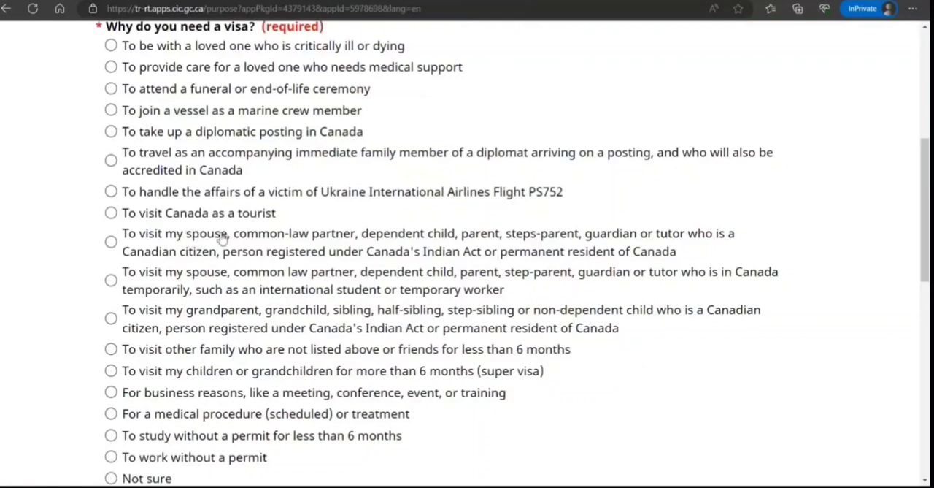
pyautogui.click(111, 281)
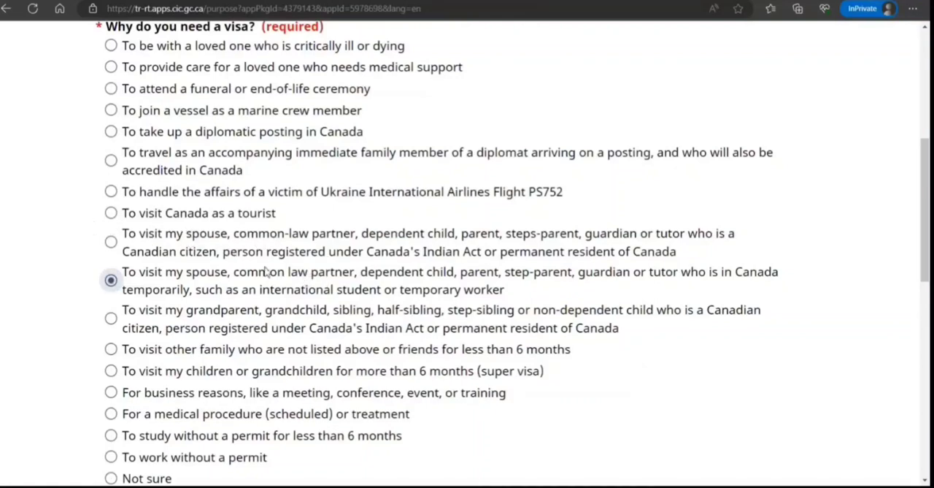
# Change the visa reason to Not sure
pyautogui.scroll(-1, 248, 292)
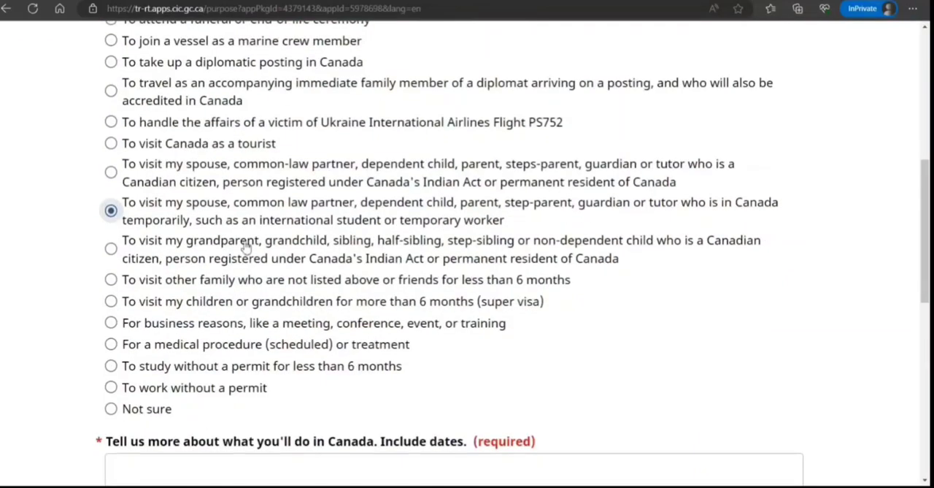
pyautogui.scroll(-2, 266, 263)
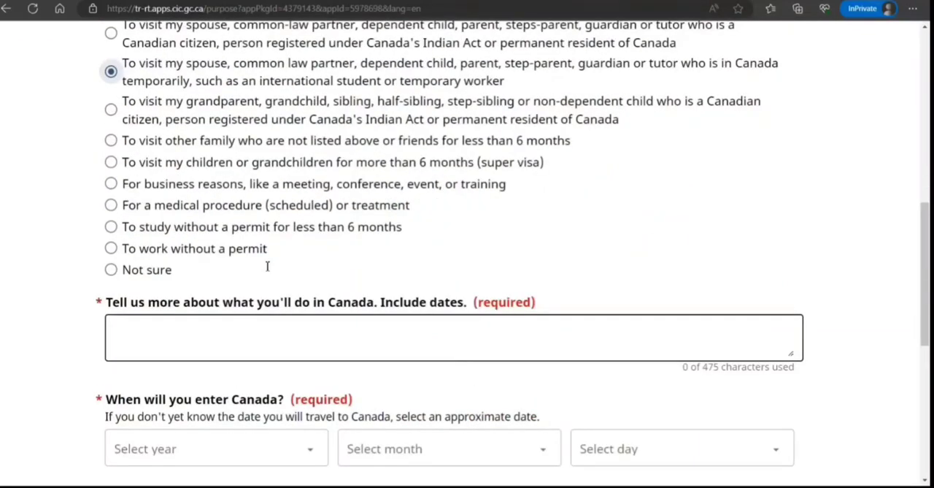
pyautogui.scroll(-6, 266, 266)
pyautogui.scroll(7, 264, 267)
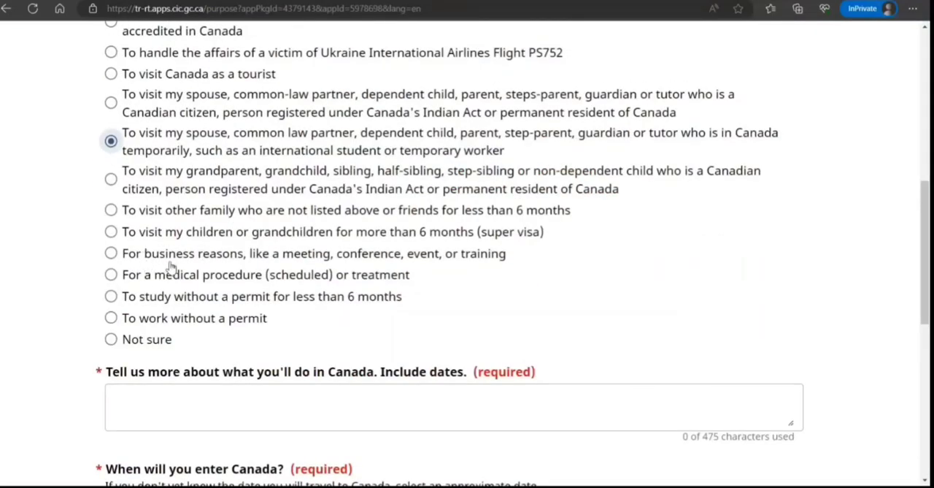
pyautogui.click(111, 340)
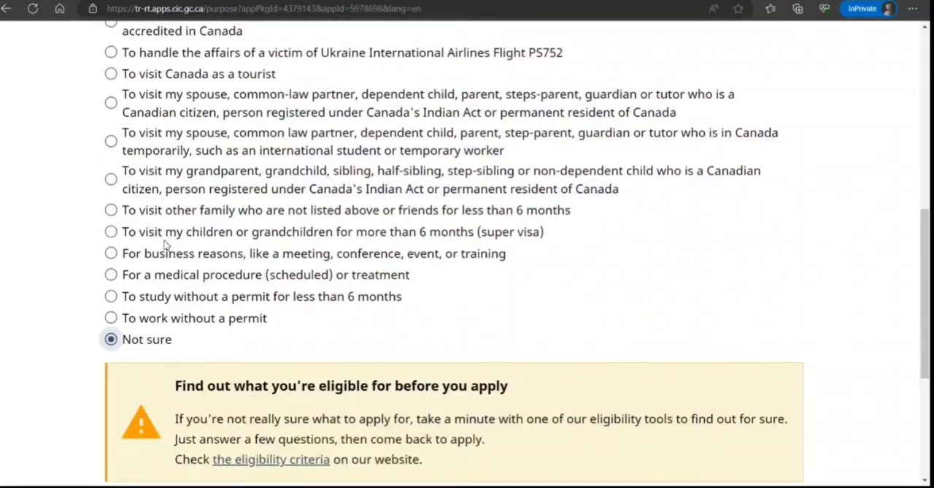
# Switch what the second member applies for to not sure
pyautogui.scroll(-4, 167, 246)
pyautogui.scroll(1, 168, 243)
pyautogui.scroll(6, 168, 243)
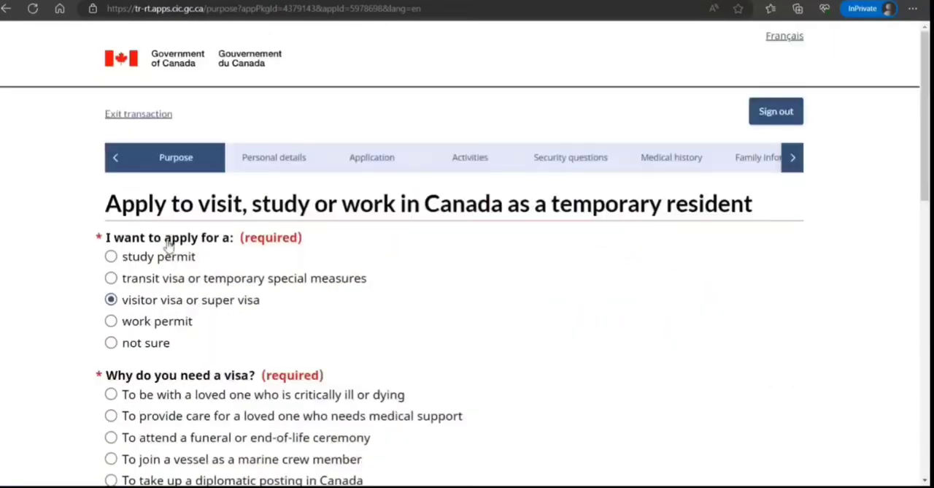
pyautogui.click(111, 343)
# Apply for a work permit as the spouse or dependent of an H-1B visa holder
pyautogui.scroll(-4, 197, 256)
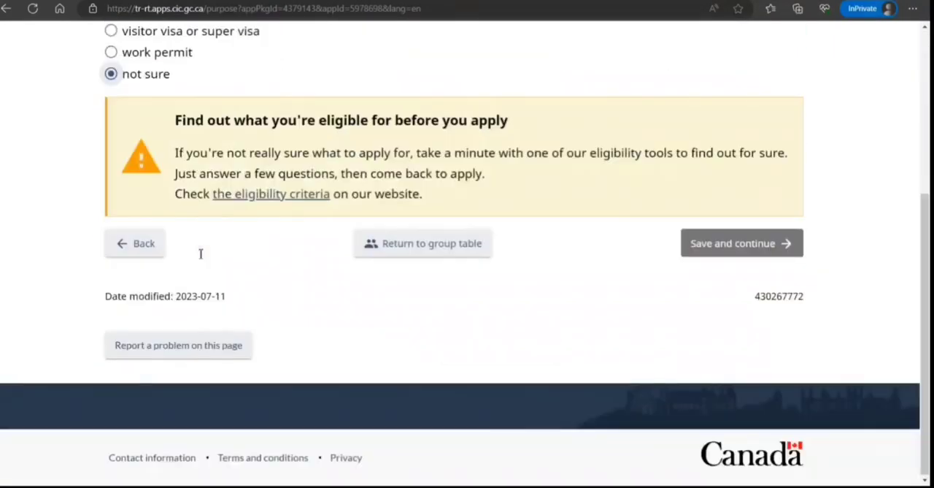
pyautogui.scroll(4, 199, 256)
pyautogui.click(111, 320)
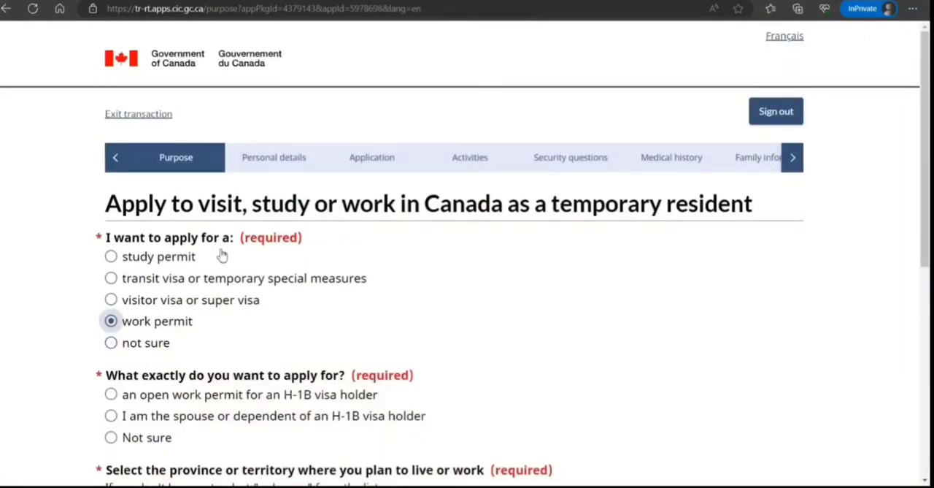
pyautogui.scroll(-2, 219, 256)
pyautogui.click(111, 276)
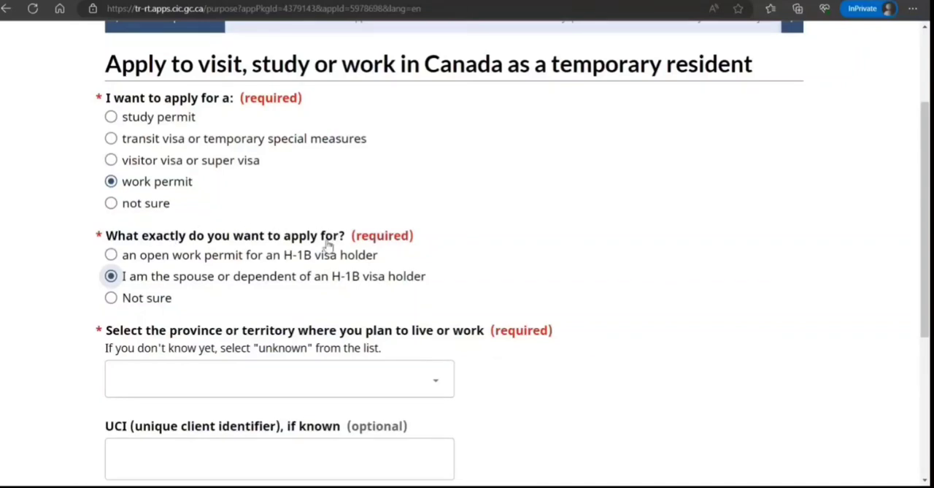
# Select Ontario as the province where this member plans to live or work, then save and continue
pyautogui.scroll(-2, 328, 235)
pyautogui.press('Tab')
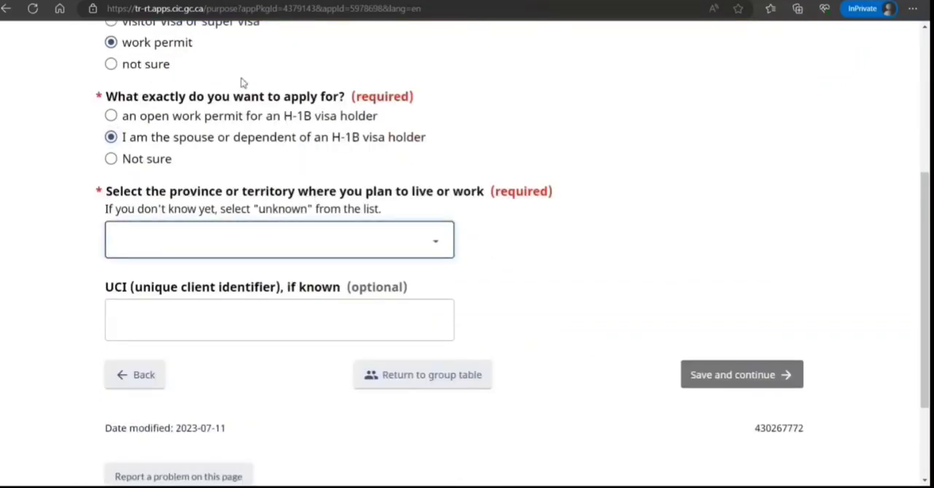
pyautogui.press('o')
pyautogui.press('Tab')
pyautogui.press('Tab')
pyautogui.press('Tab')
pyautogui.press('Tab')
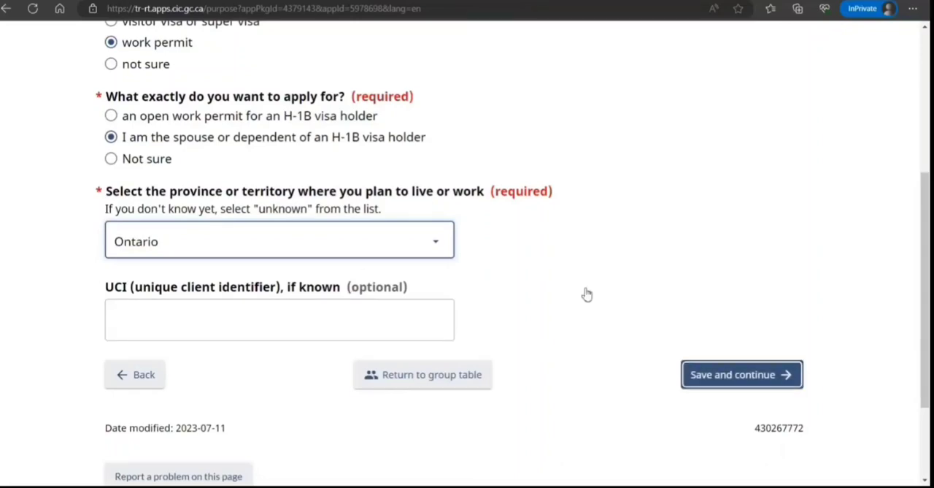
pyautogui.press('Return')
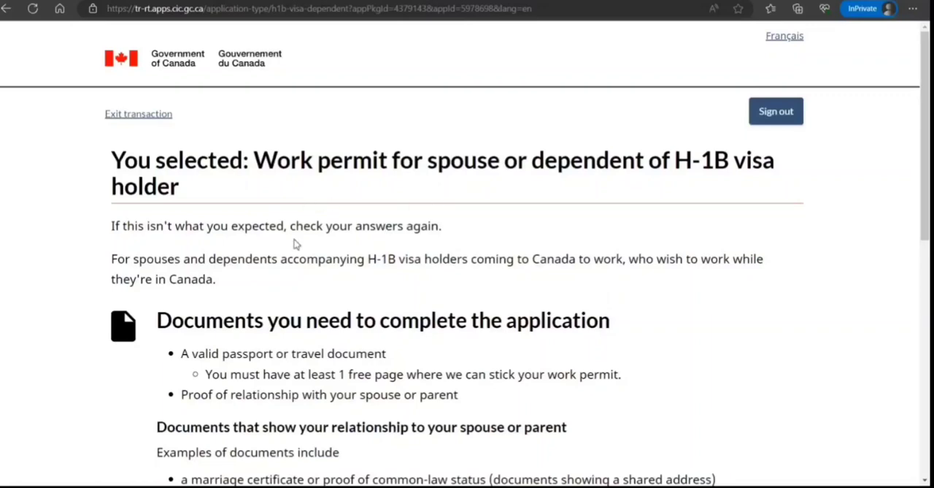
# Continue past the H-1B dependent work permit requirements and answer No to applying on behalf of someone else
pyautogui.scroll(-4, 294, 242)
pyautogui.scroll(-4, 370, 259)
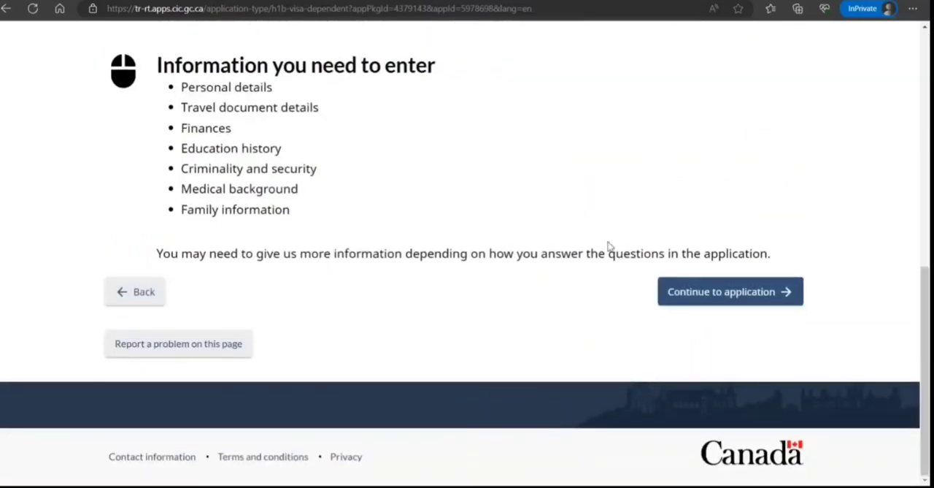
pyautogui.click(730, 292)
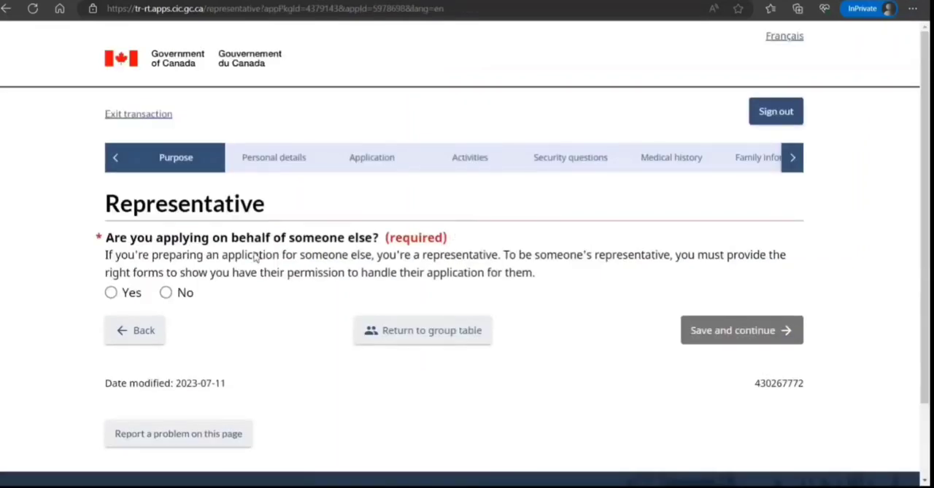
pyautogui.click(165, 292)
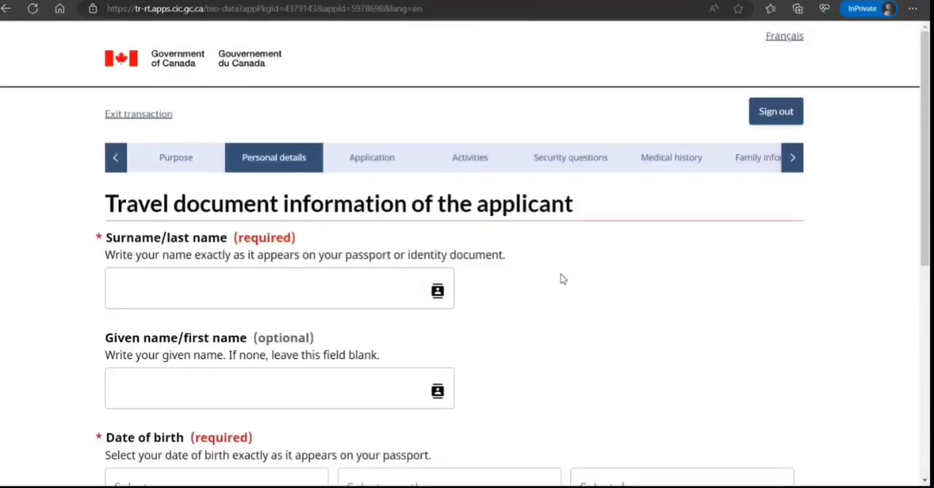
# Enter the applicant's surname and given name as on the travel document
pyautogui.click(174, 286)
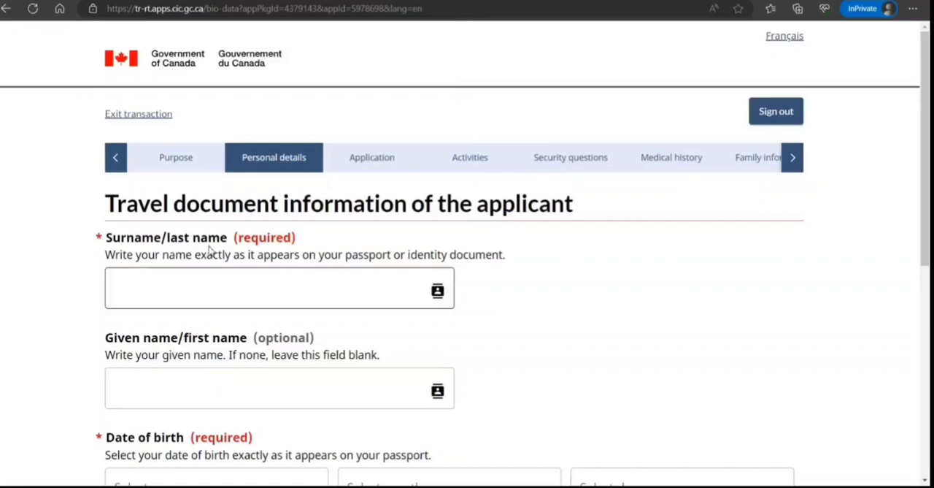
pyautogui.click(168, 232)
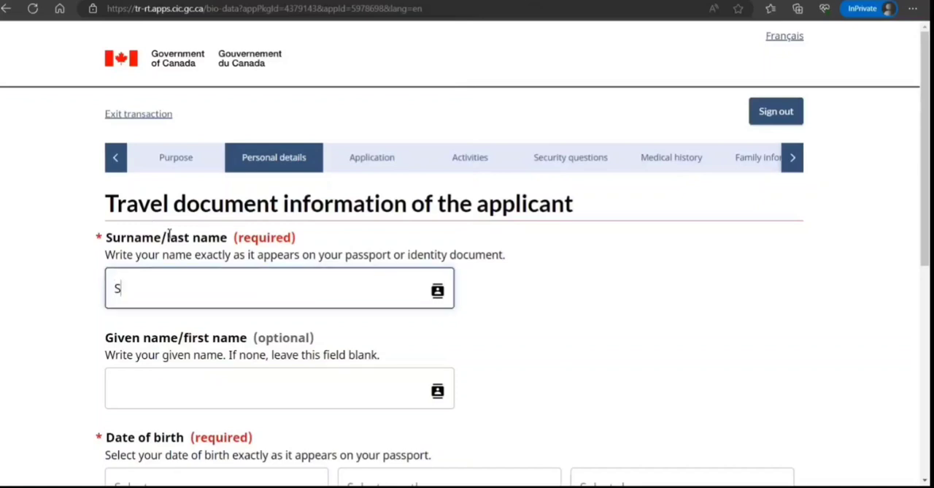
pyautogui.press('Tab')
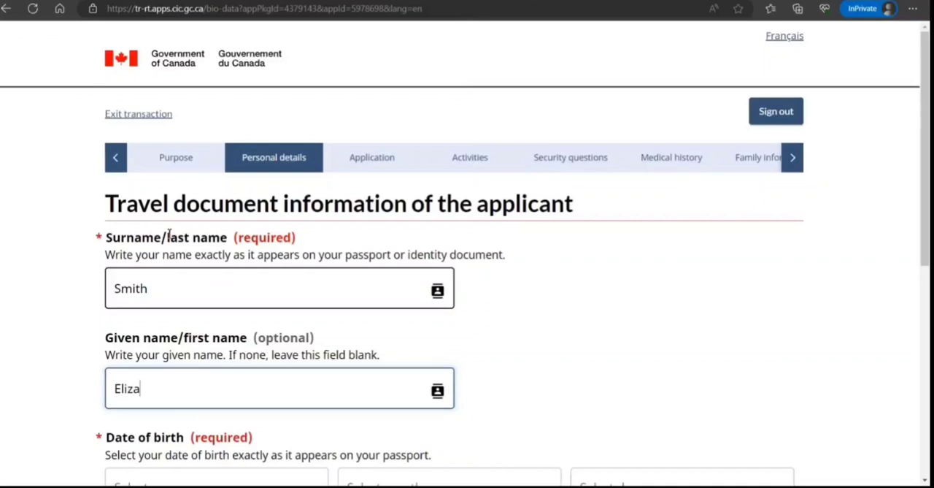
pyautogui.scroll(-3, 453, 302)
# Enter the applicant's date of birth and gender, then save and continue
pyautogui.press('Tab')
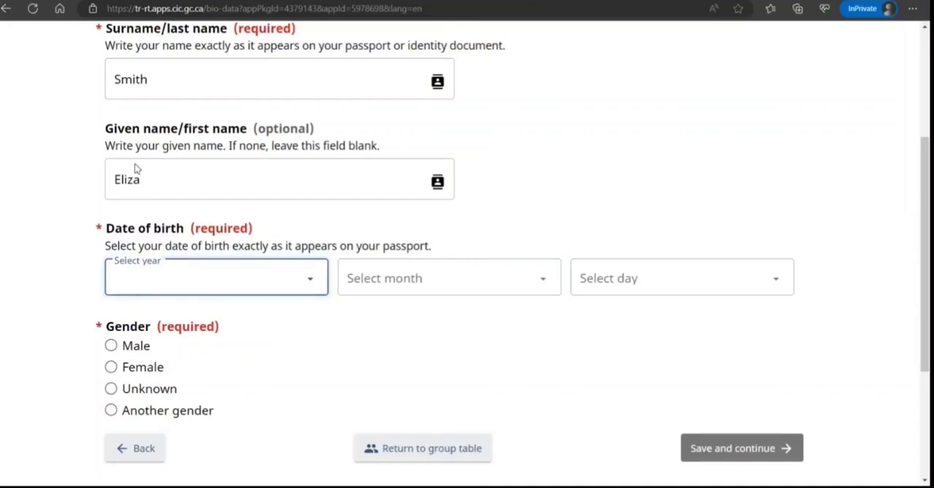
pyautogui.write('1993')
pyautogui.press('Tab')
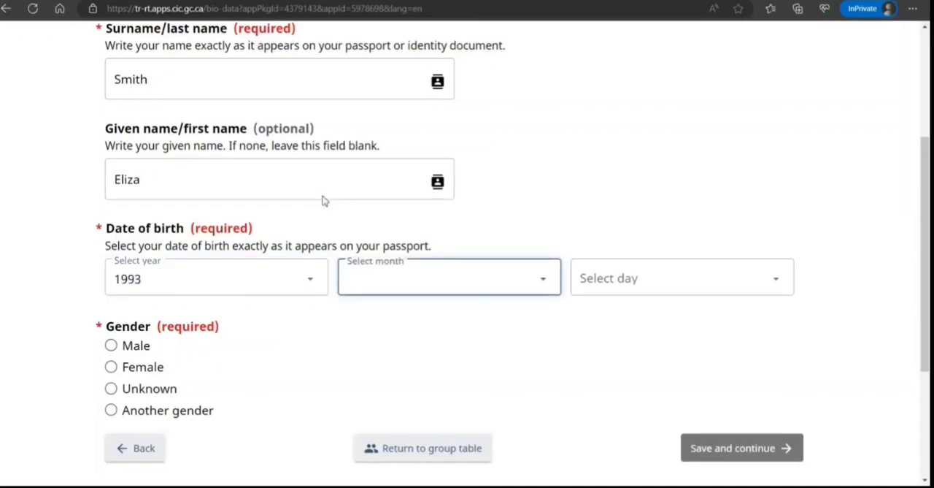
pyautogui.write('October')
pyautogui.press('Tab')
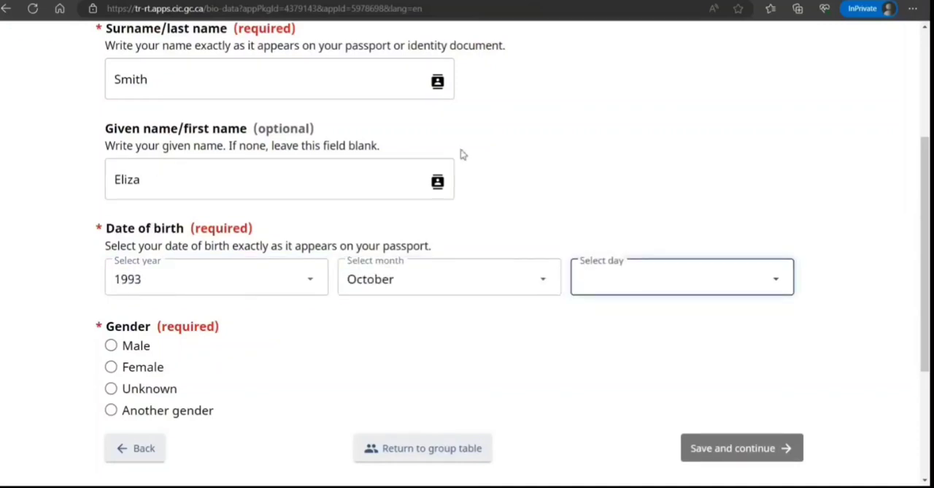
pyautogui.write('12')
pyautogui.press('Tab')
pyautogui.press('Down')
pyautogui.press('Tab')
pyautogui.press('Return')
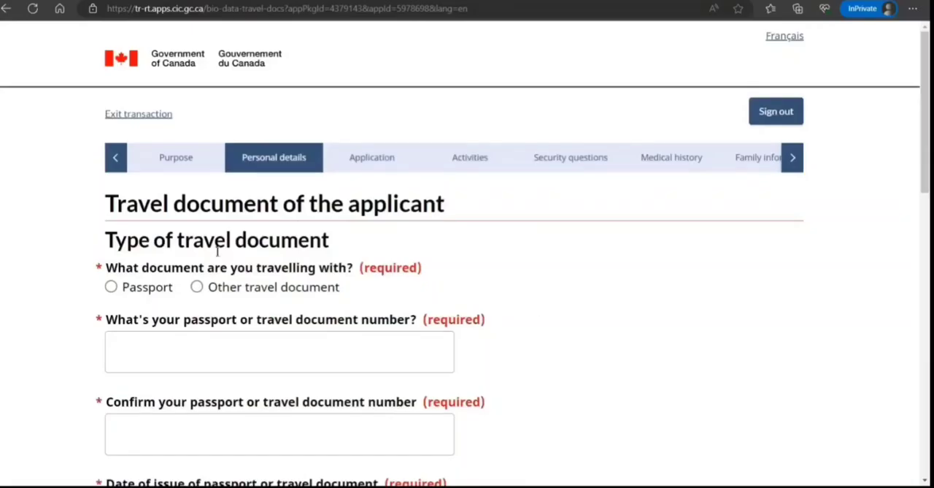
# Indicate the applicant travels with a regular passport
pyautogui.click(111, 287)
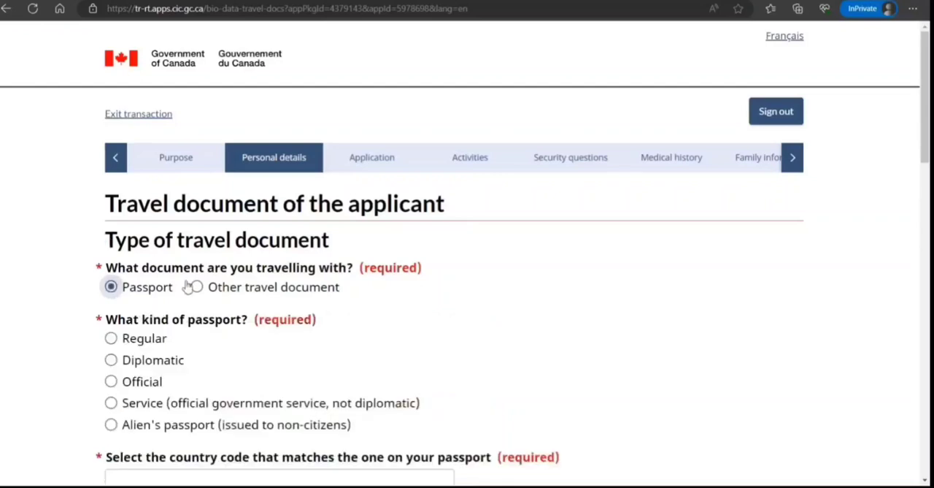
pyautogui.click(111, 338)
pyautogui.scroll(-4, 196, 281)
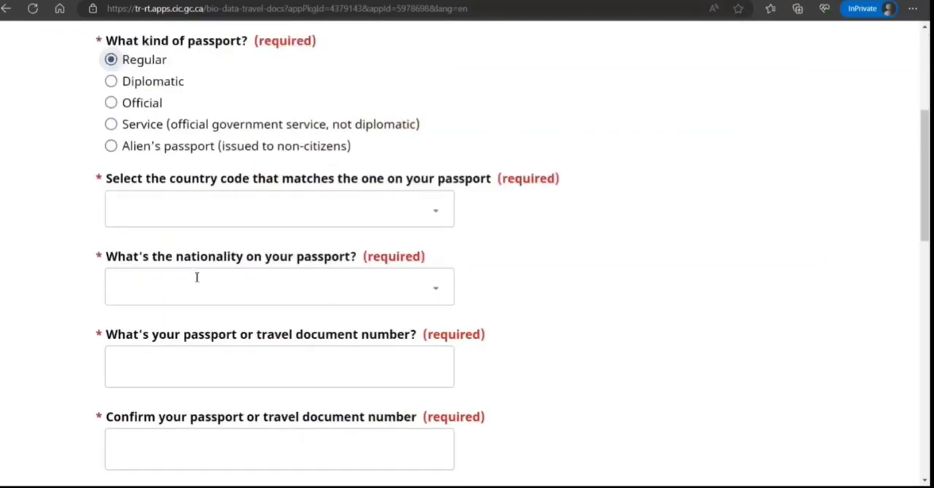
# Set the passport country code to IND (India) and the nationality to India
pyautogui.click(213, 176)
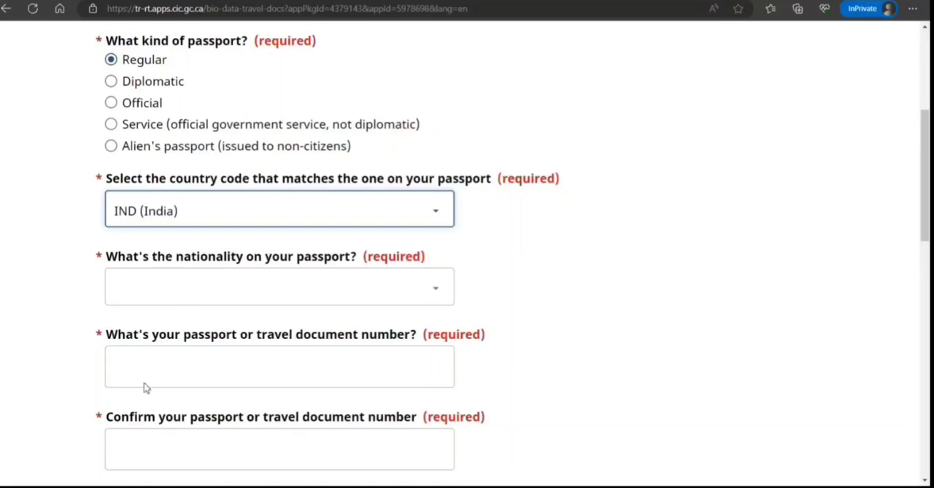
pyautogui.press('Tab')
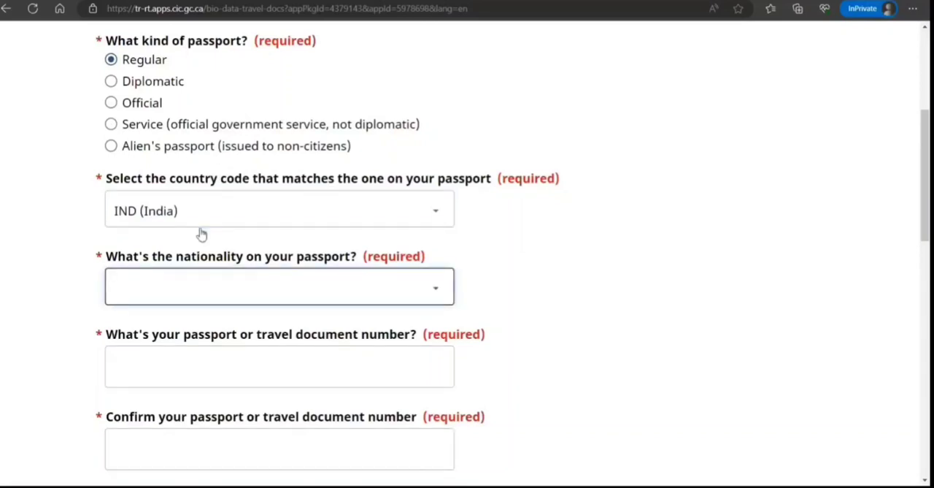
pyautogui.click(201, 230)
pyautogui.press('Tab')
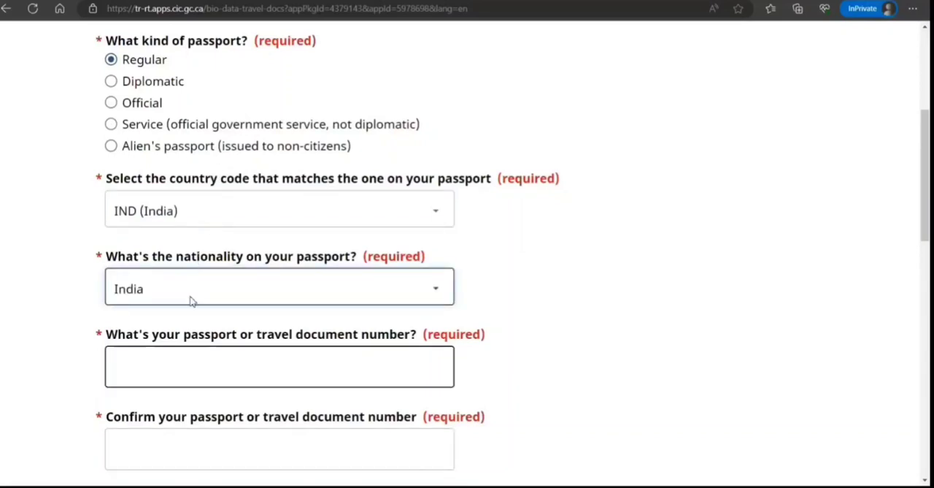
pyautogui.press('Tab')
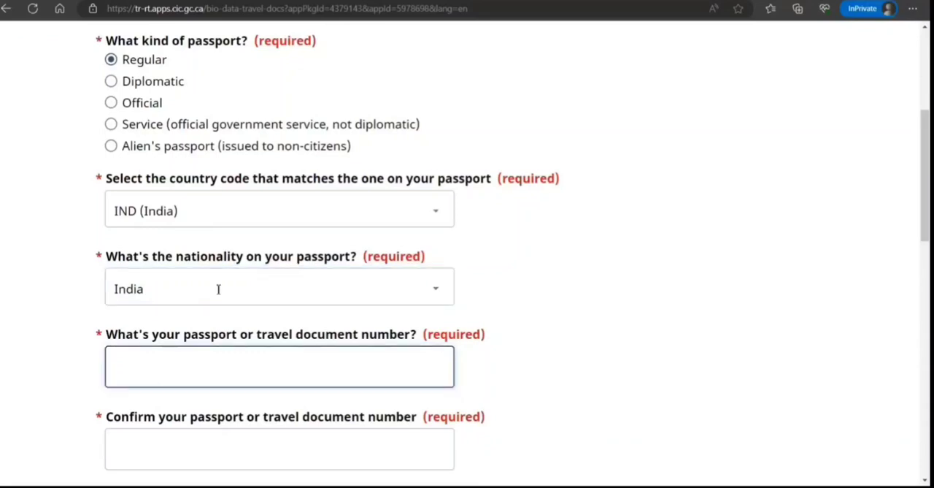
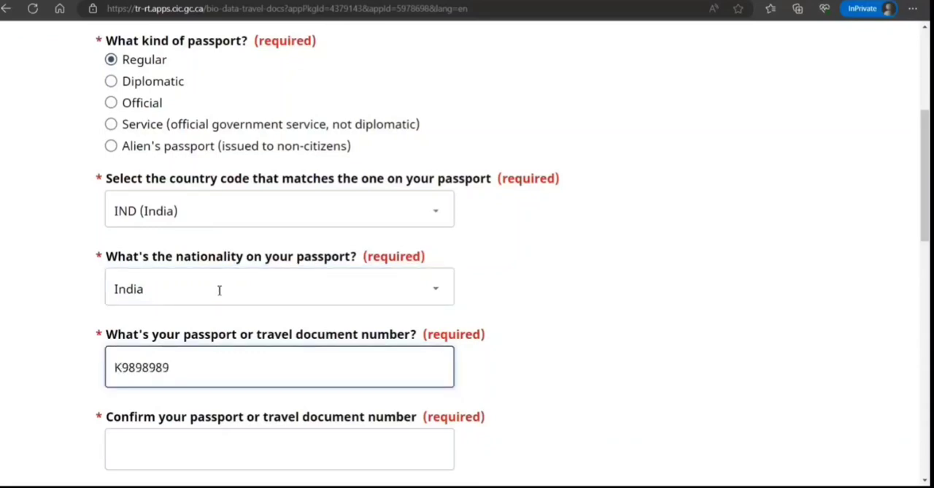
# Enter the passport number and confirm it in the confirmation field
pyautogui.scroll(-2, 219, 290)
pyautogui.press('Tab')
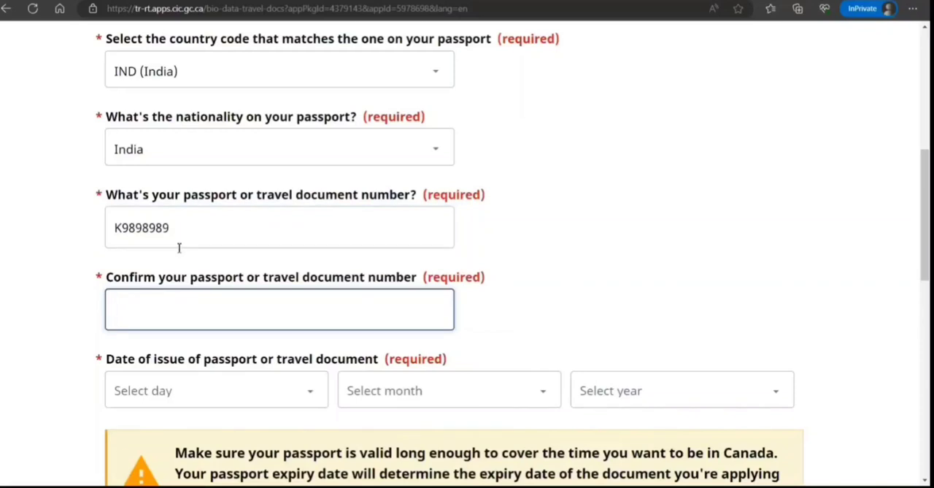
pyautogui.write('K9898989')
pyautogui.scroll(-1, 187, 277)
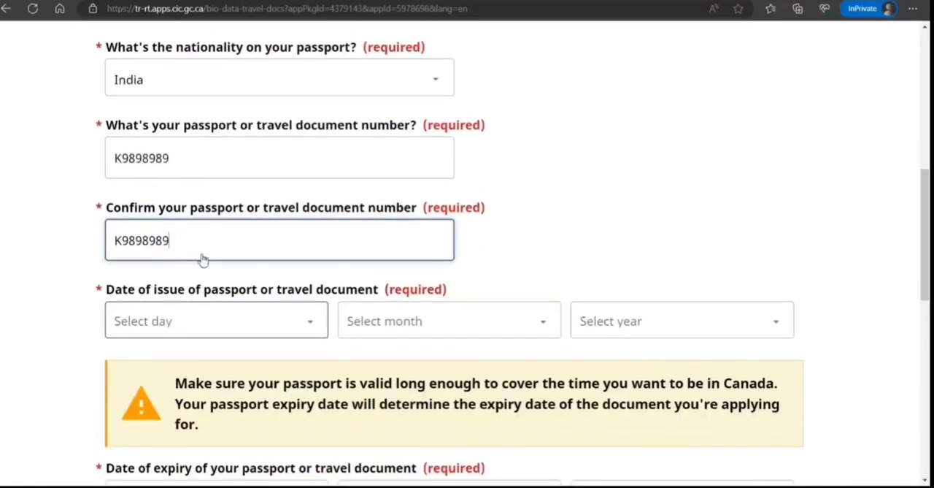
# Set the passport's date of issue to 17 November 2022
pyautogui.press('Tab')
pyautogui.write('17')
pyautogui.press('Tab')
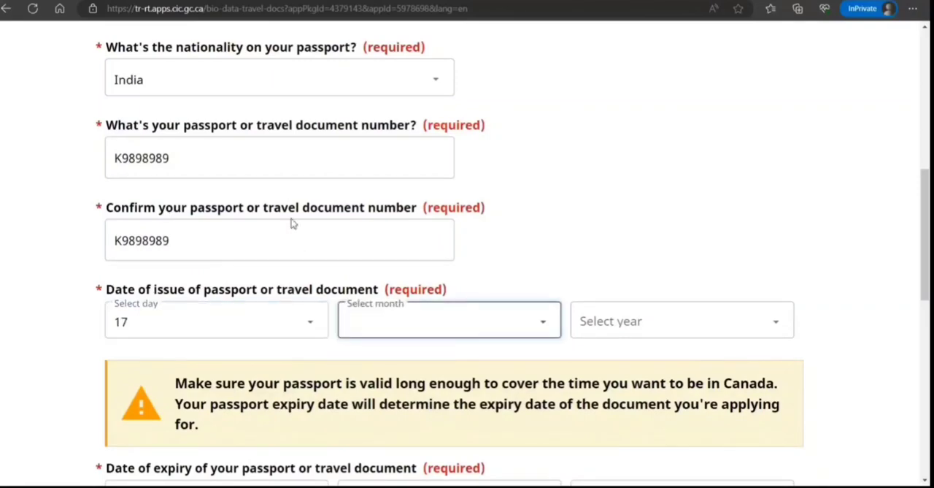
pyautogui.write('n')
pyautogui.press('Tab')
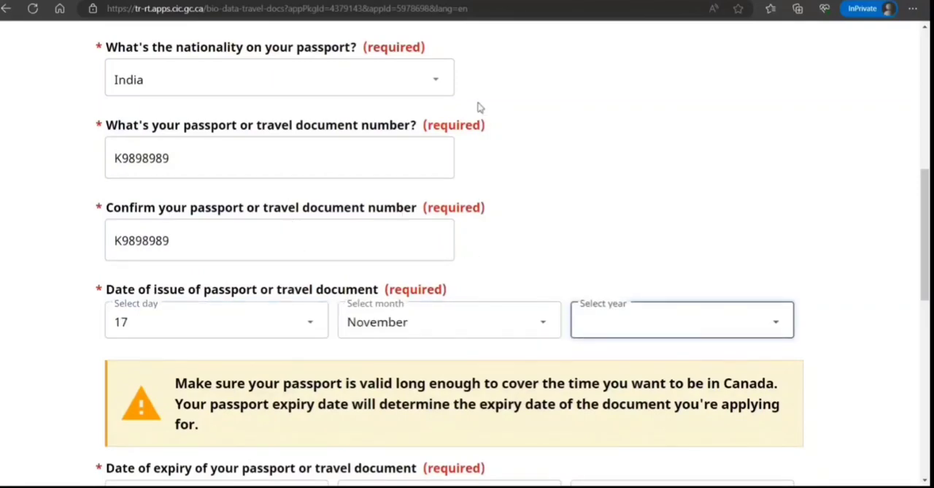
pyautogui.write('2022')
# Set the passport's date of expiry to 12 November 2032
pyautogui.scroll(-4, 312, 221)
pyautogui.click(606, 212)
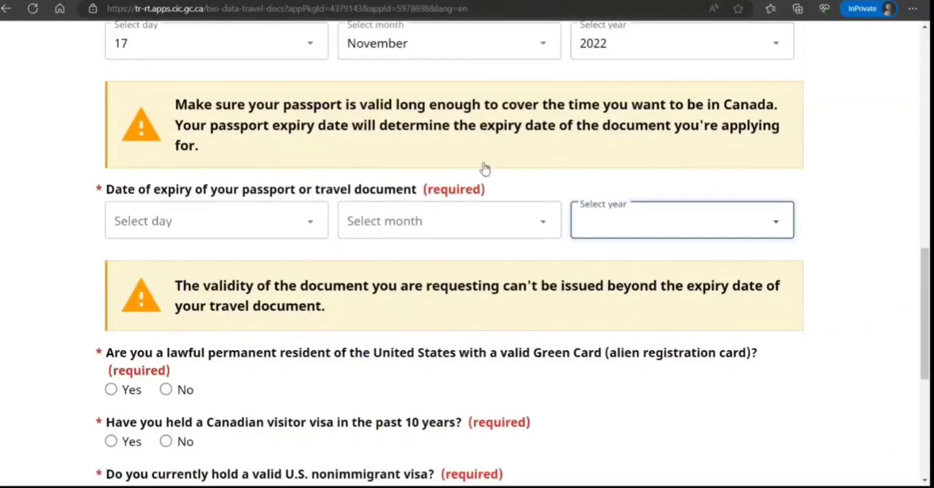
pyautogui.write('2032')
pyautogui.click(469, 224)
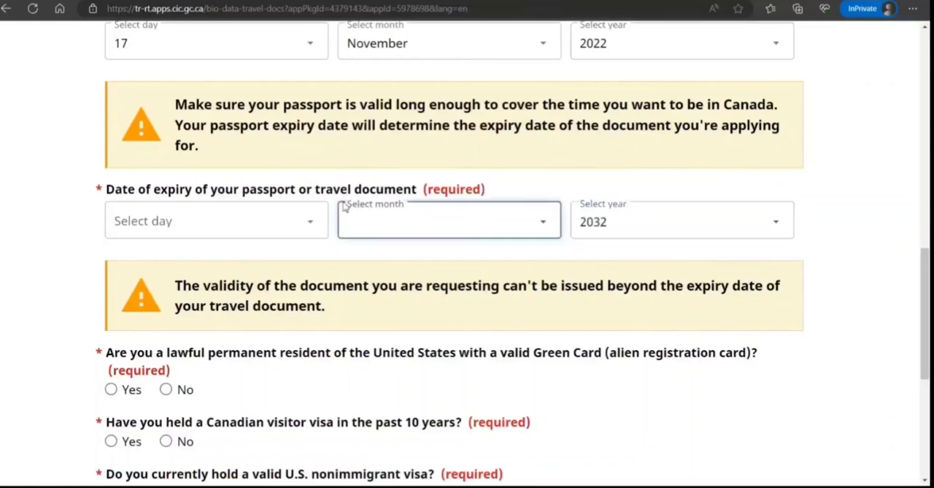
pyautogui.click(315, 349)
pyautogui.click(230, 206)
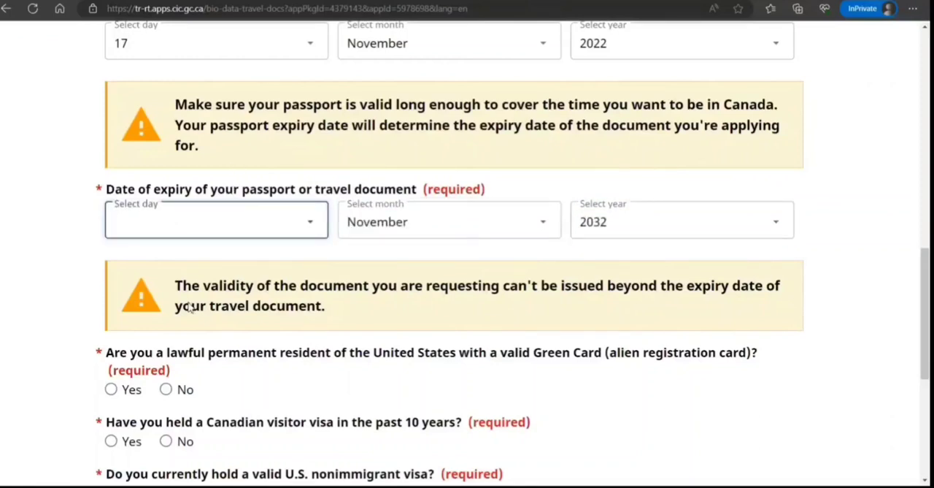
pyautogui.write('12')
# Answer No to the U.S. Green Card and the Canadian visitor visa questions
pyautogui.scroll(-1, 239, 227)
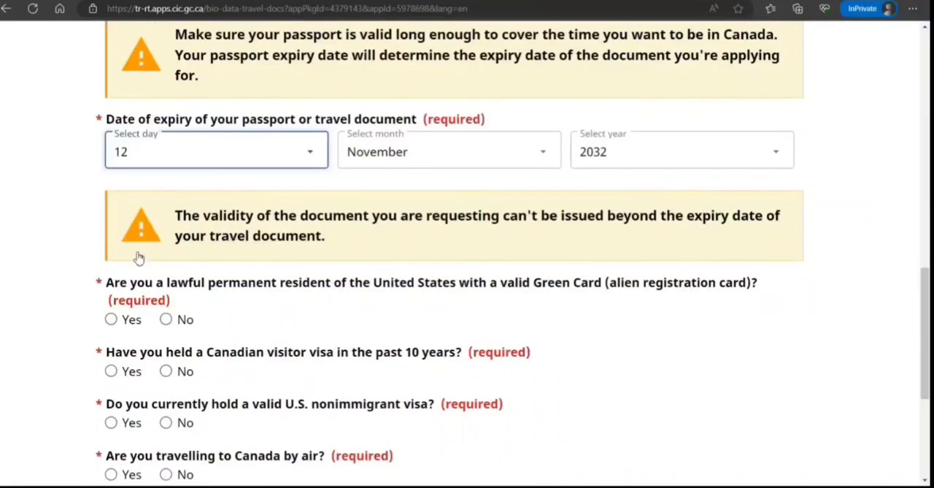
pyautogui.click(166, 319)
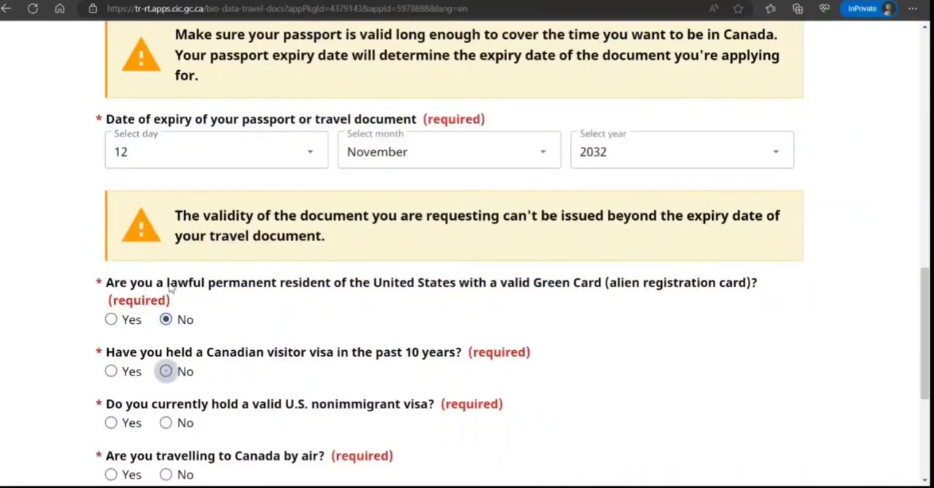
pyautogui.click(166, 371)
# Indicate that the applicant currently holds a valid U.S. nonimmigrant visa
pyautogui.scroll(-1, 219, 292)
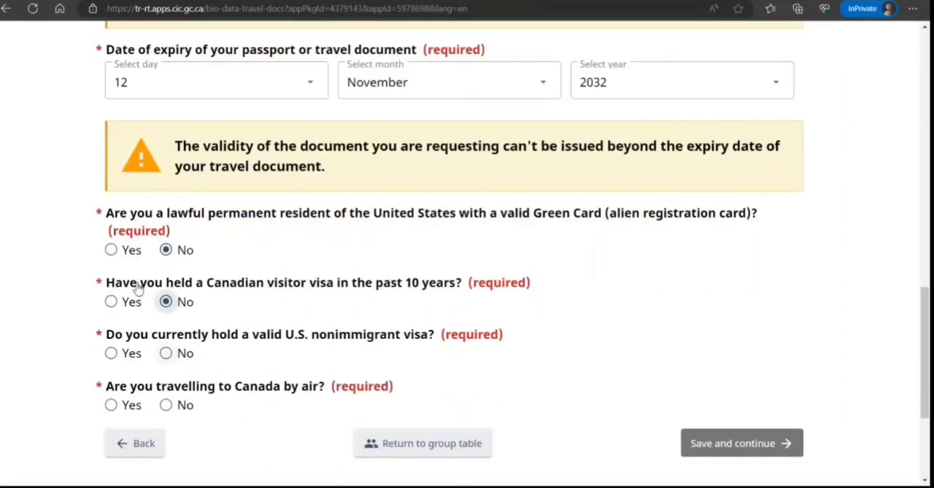
pyautogui.click(166, 353)
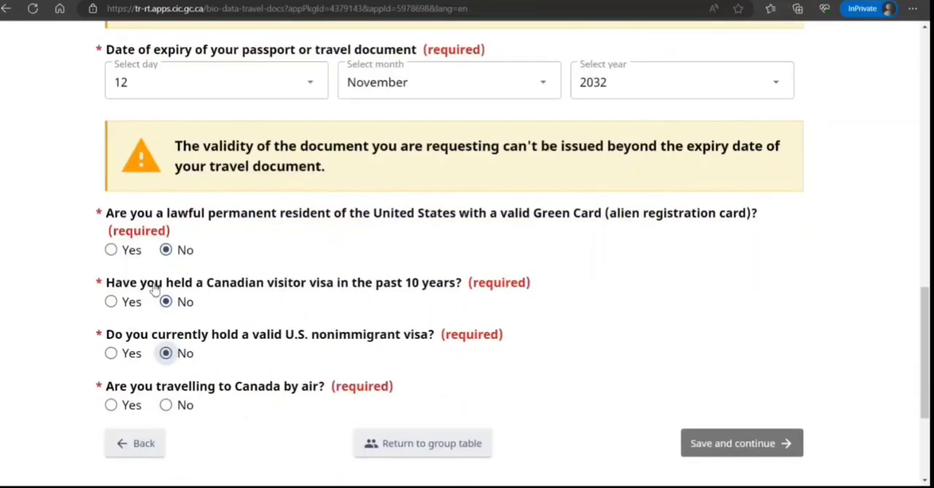
pyautogui.click(111, 353)
# Enter the applicant's nonimmigrant visa number
pyautogui.scroll(-1, 185, 279)
pyautogui.scroll(-3, 185, 280)
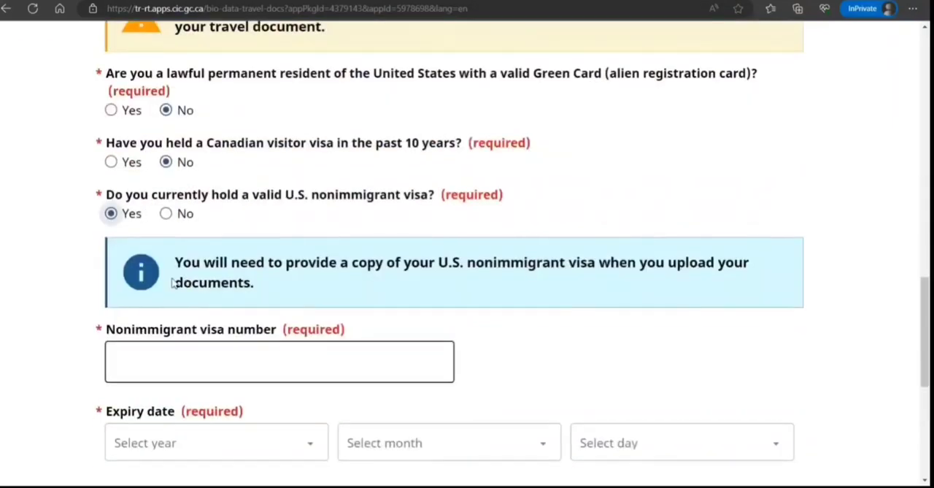
pyautogui.press('Tab')
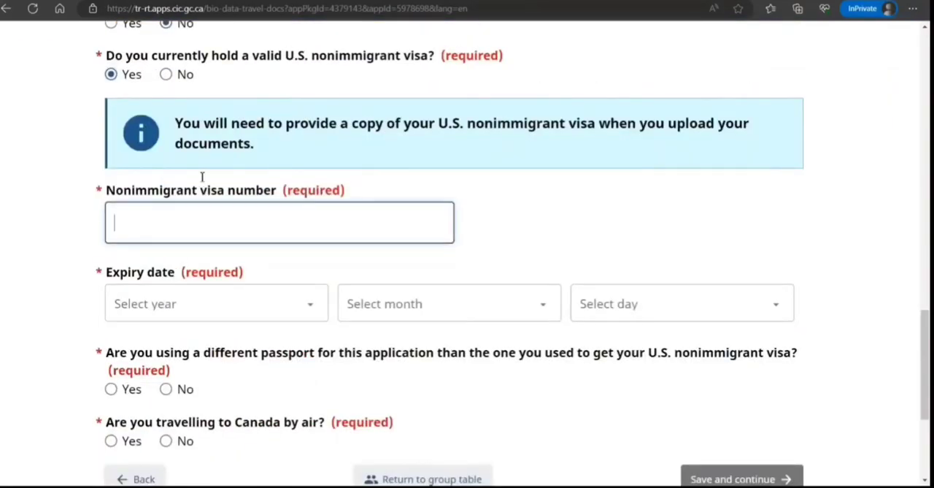
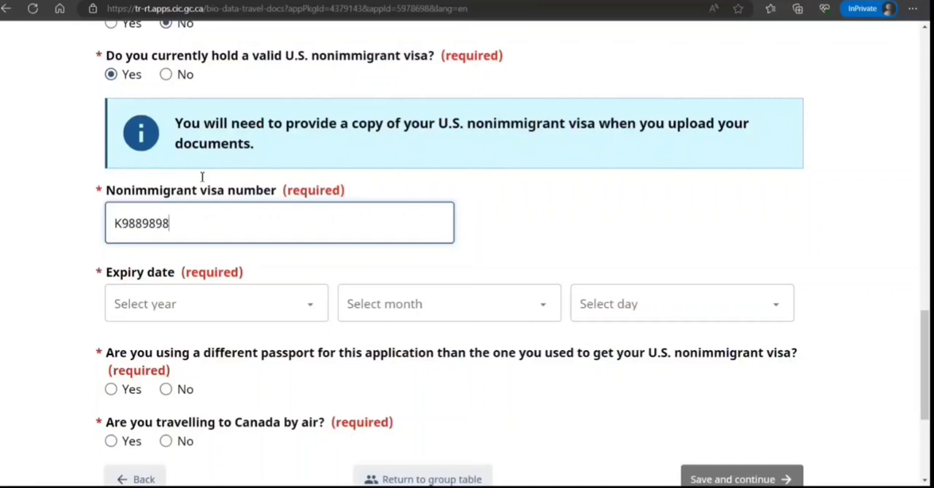
# Set the nonimmigrant visa's expiry date to 17 November 2025
pyautogui.press('Tab')
pyautogui.write('2039')
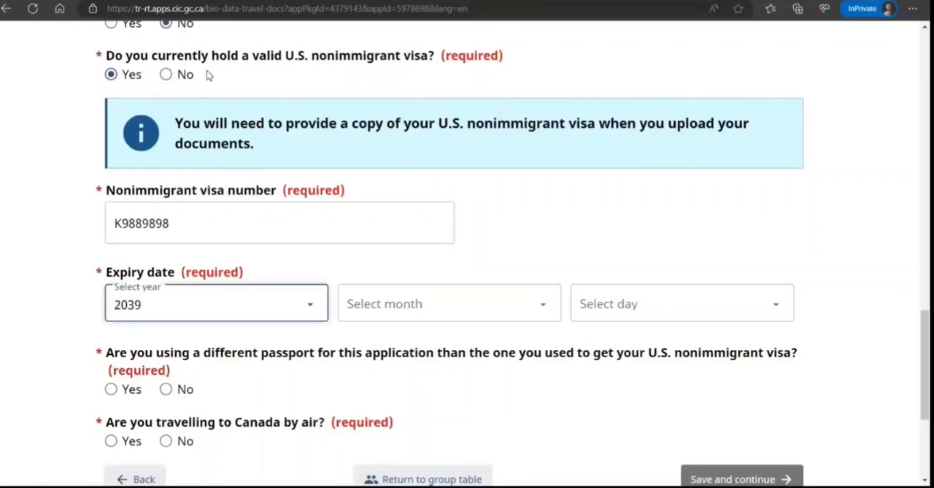
pyautogui.write('2025')
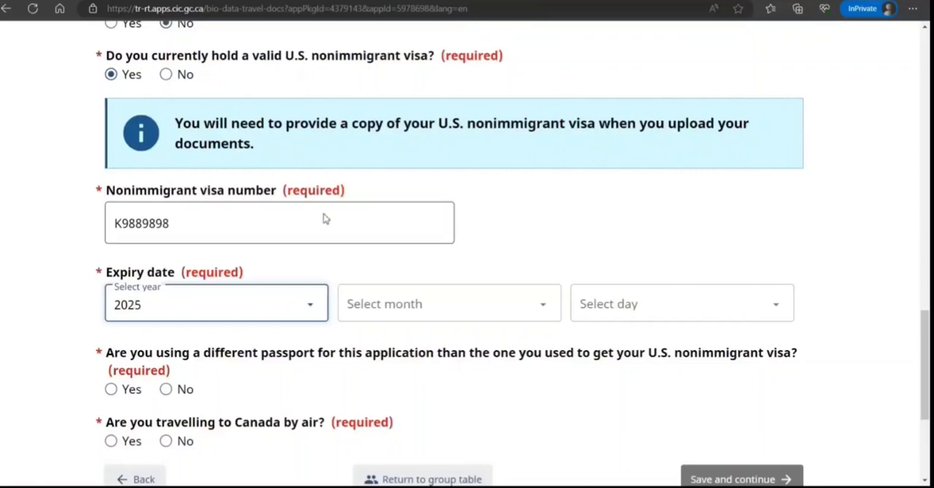
pyautogui.press('Tab')
pyautogui.write('n')
pyautogui.press('Tab')
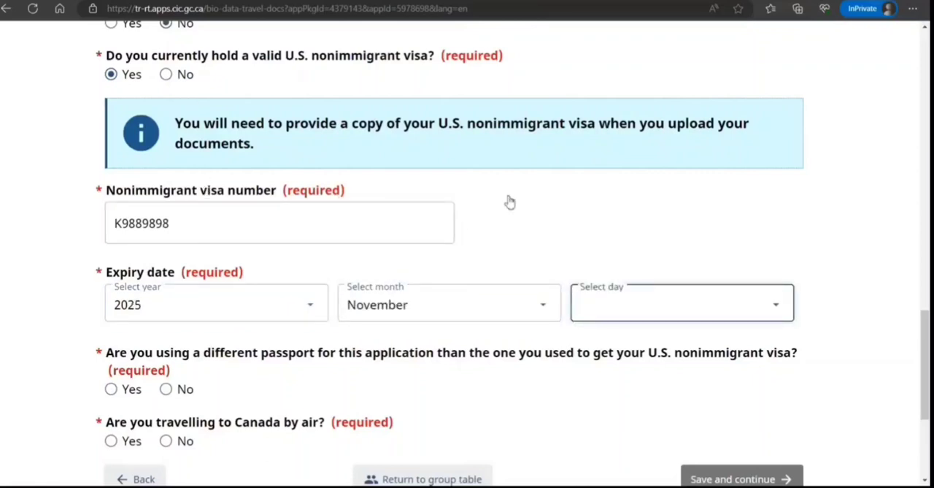
pyautogui.write('17')
# Answer No to using a different passport and to travelling to Canada by air
pyautogui.scroll(-1, 372, 271)
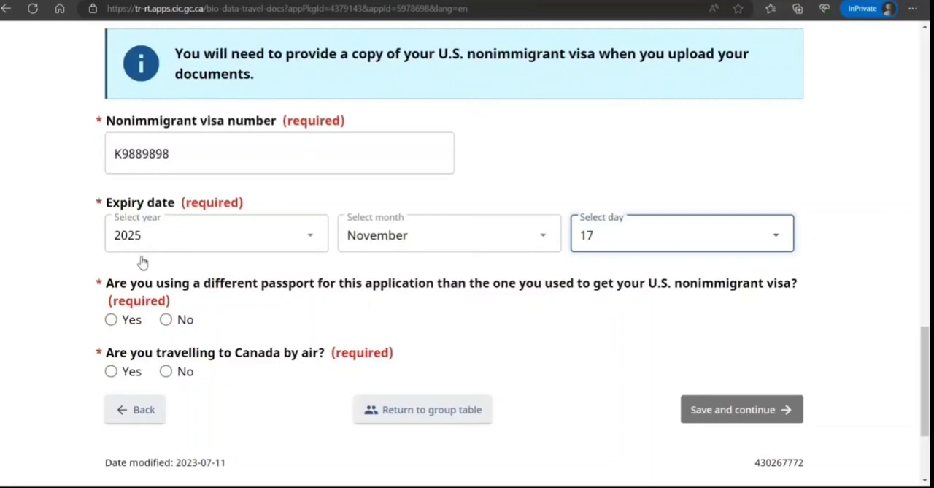
pyautogui.click(166, 319)
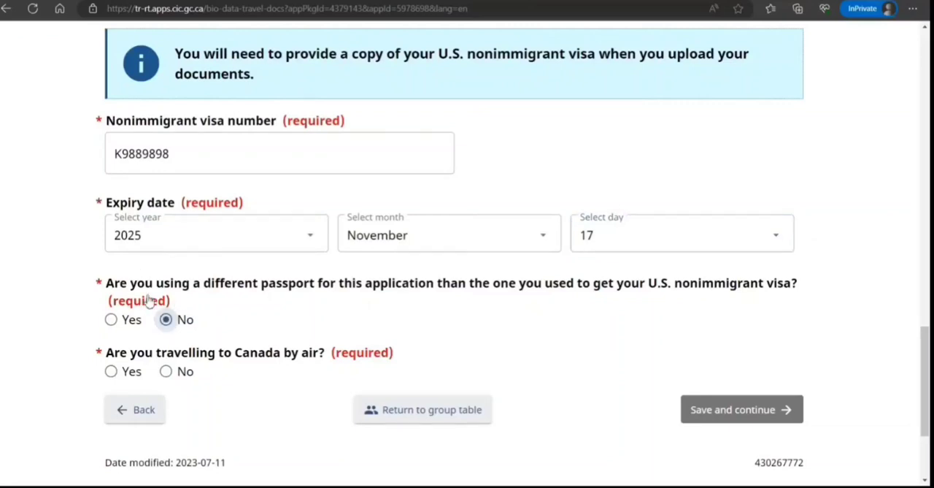
pyautogui.click(166, 371)
# Save and continue the travel document page, dismissing the leave-page warning
pyautogui.click(730, 409)
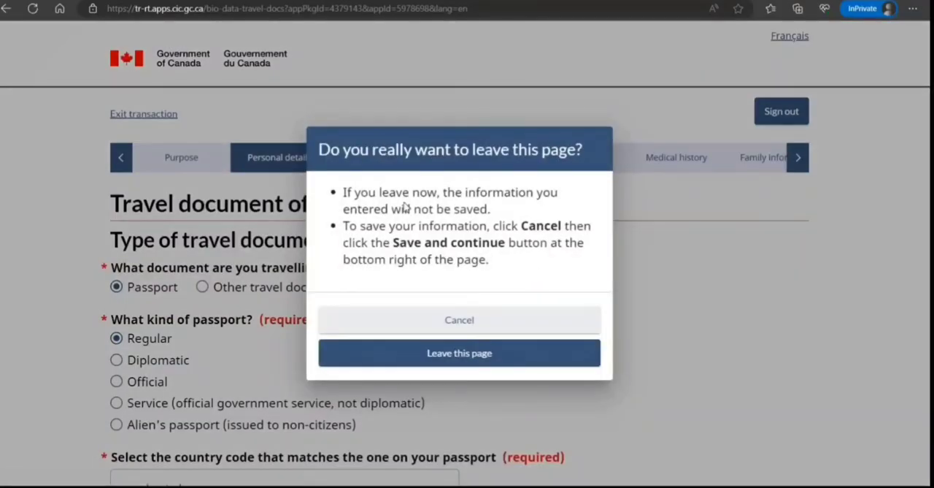
pyautogui.click(408, 312)
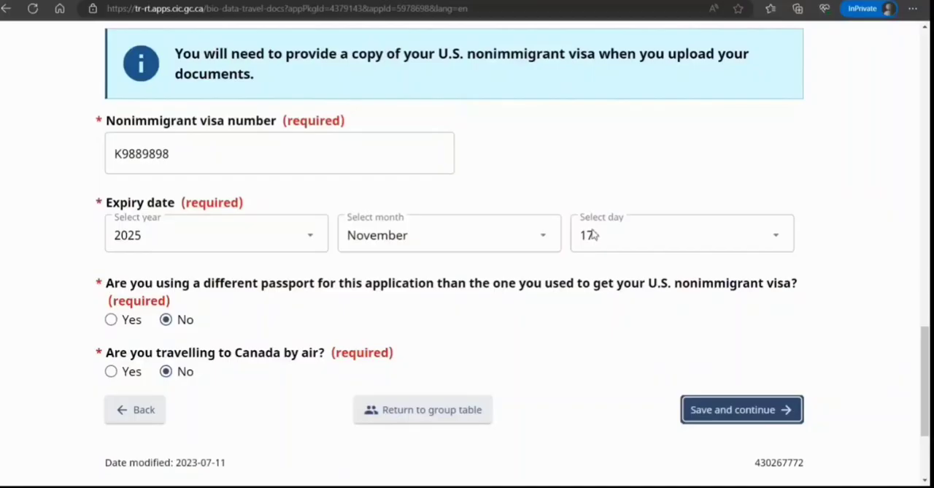
pyautogui.scroll(-1, 589, 236)
pyautogui.scroll(1, 563, 270)
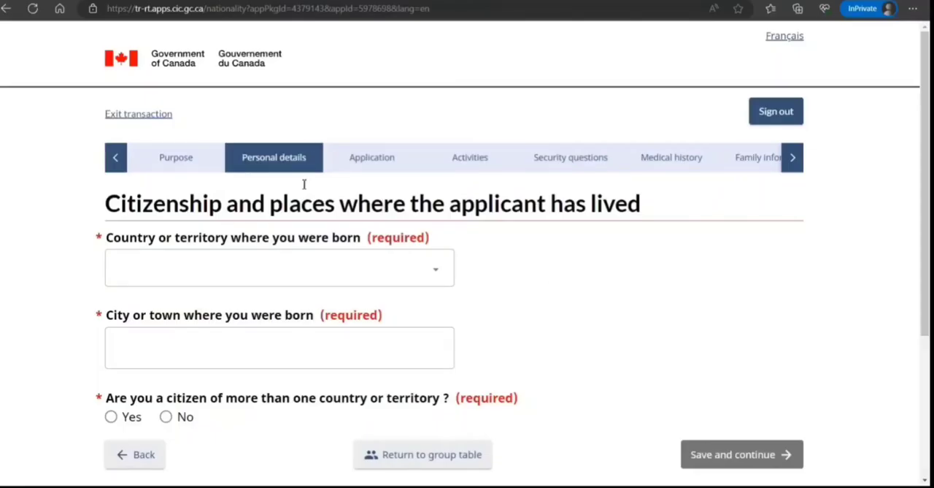
# Set the country of birth to India and the city of birth to New Delhi
pyautogui.write('india')
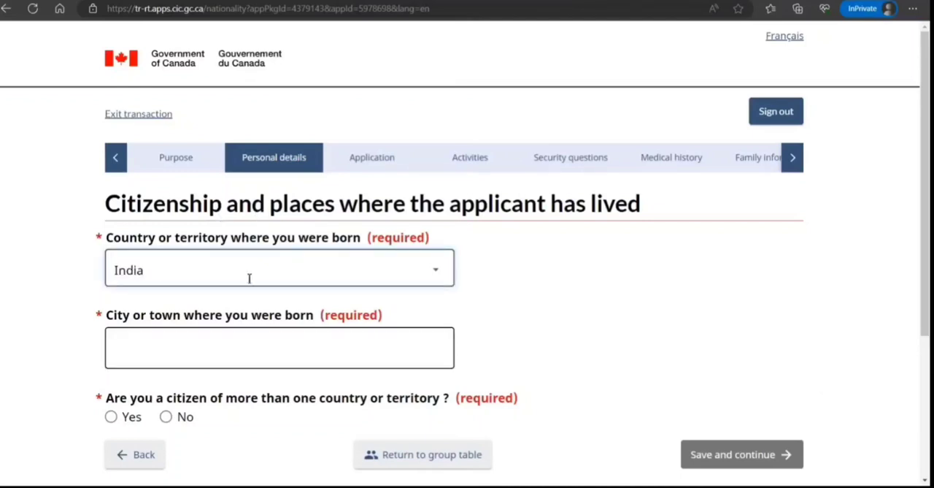
pyautogui.press('Tab')
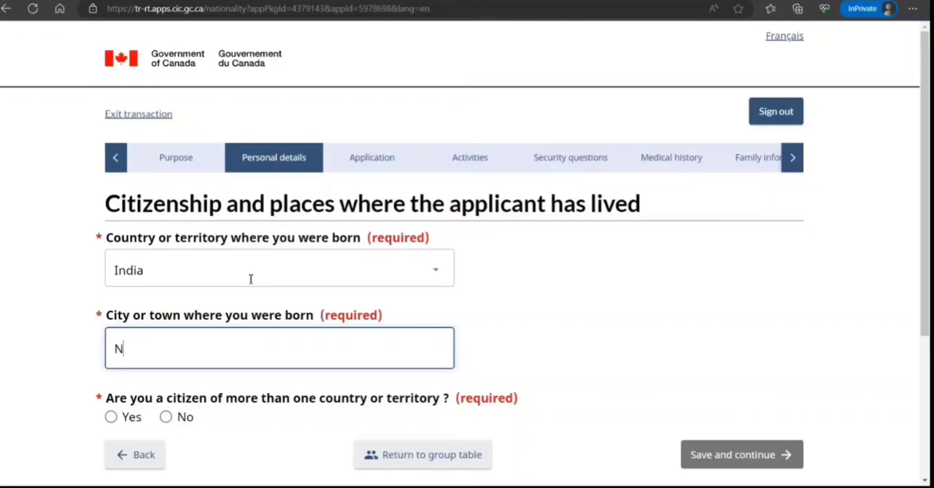
pyautogui.write('New Delhi')
# Answer No to being a citizen of more than one country or territory
pyautogui.scroll(-1, 189, 277)
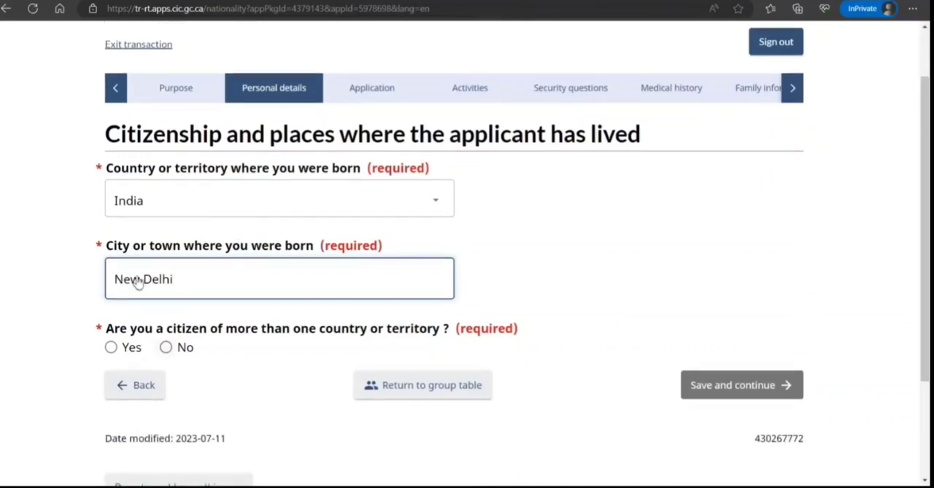
pyautogui.press('Tab')
pyautogui.press('space')
pyautogui.scroll(-2, 328, 277)
pyautogui.press('Tab')
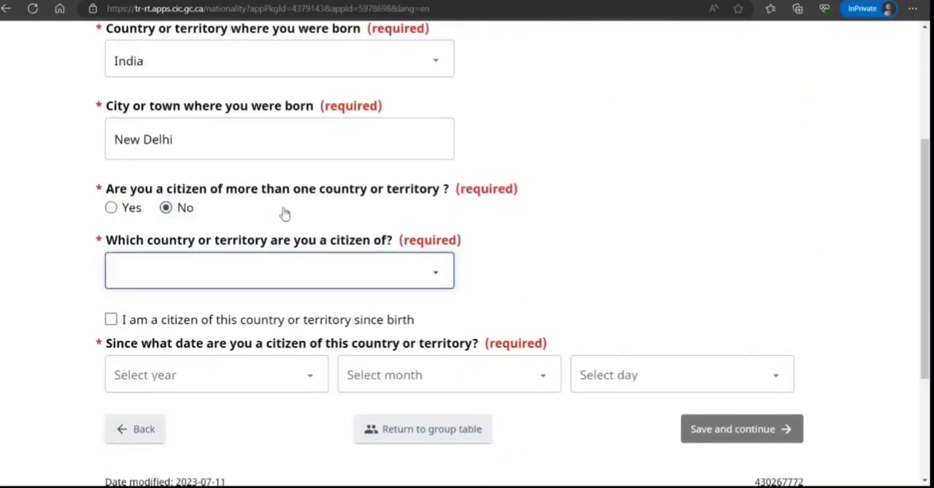
# Select India as the country of citizenship held since birth, then save and continue
pyautogui.write('in')
pyautogui.press('Tab')
pyautogui.press('space')
pyautogui.press('Tab')
pyautogui.press('Tab')
pyautogui.press('Tab')
pyautogui.press('Tab')
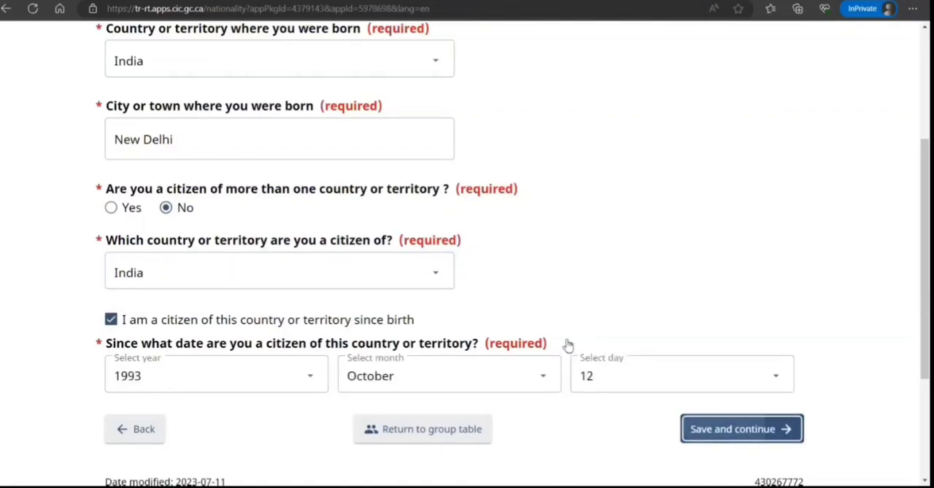
pyautogui.press('Return')
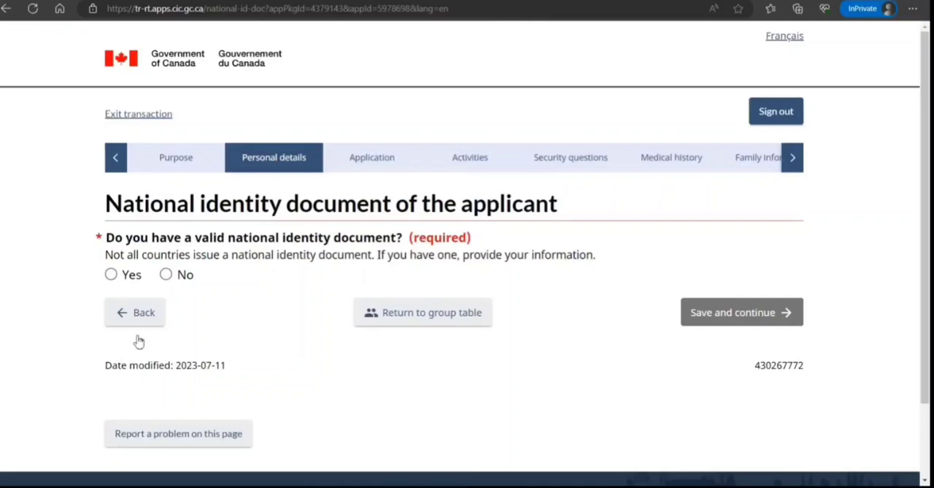
# Answer No to having a valid national identity document, then save and continue
pyautogui.press('Tab')
pyautogui.press('Right')
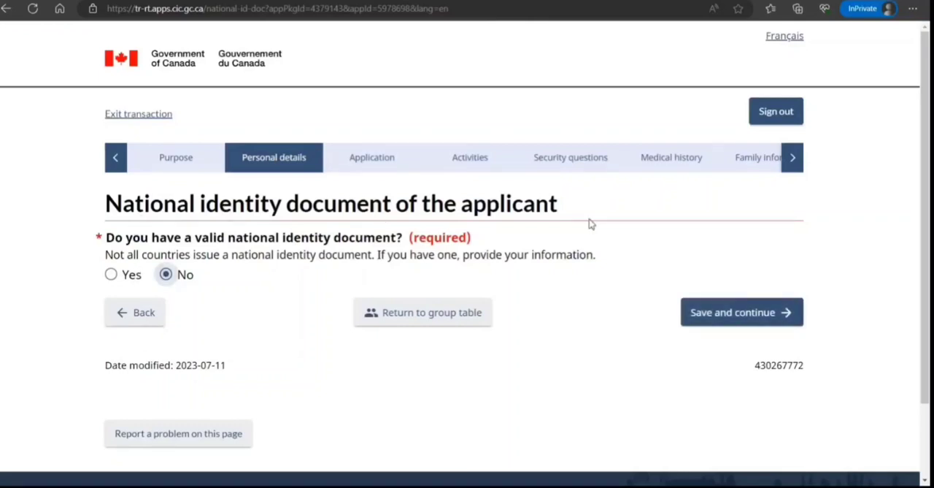
pyautogui.press('Tab')
pyautogui.press('Return')
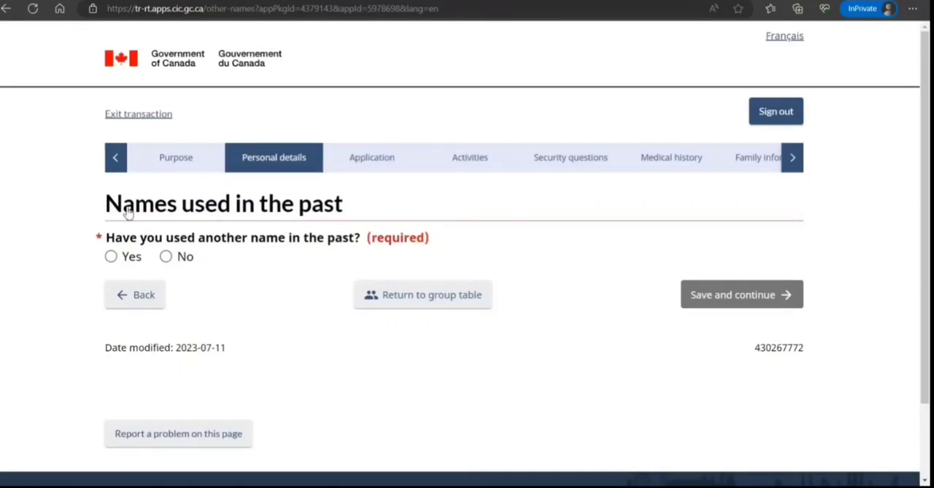
# Answer No to having used another name in the past, then save and continue
pyautogui.press('Tab')
pyautogui.press('Right')
pyautogui.press('Tab')
pyautogui.press('Return')
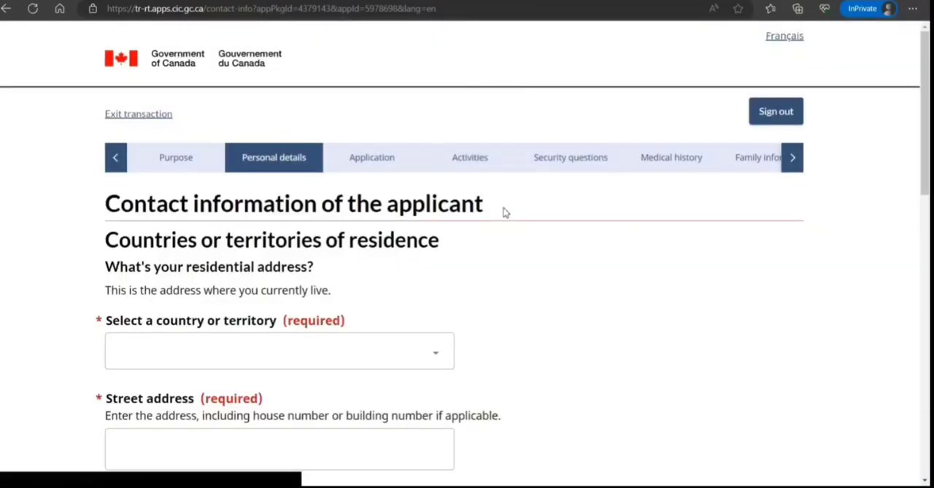
# Set the residential address country to United States of America
pyautogui.scroll(-2, 364, 236)
pyautogui.click(310, 177)
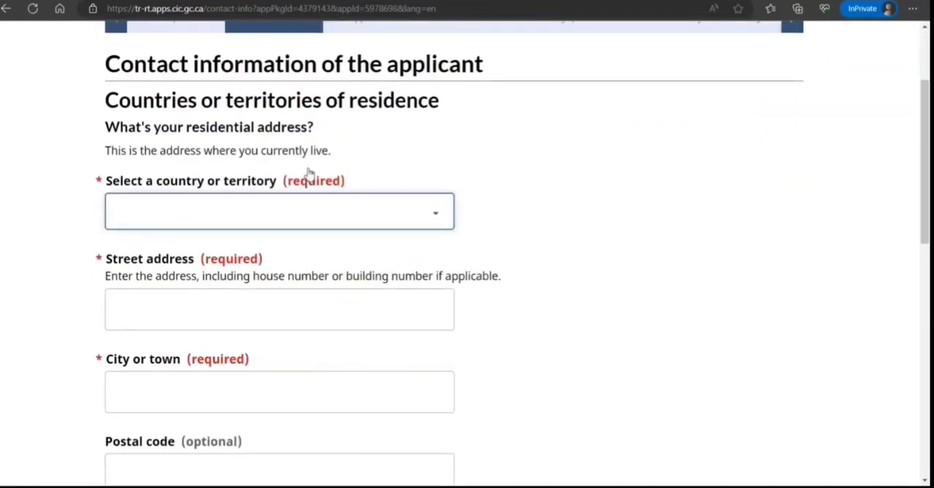
pyautogui.press('u')
pyautogui.press('n')
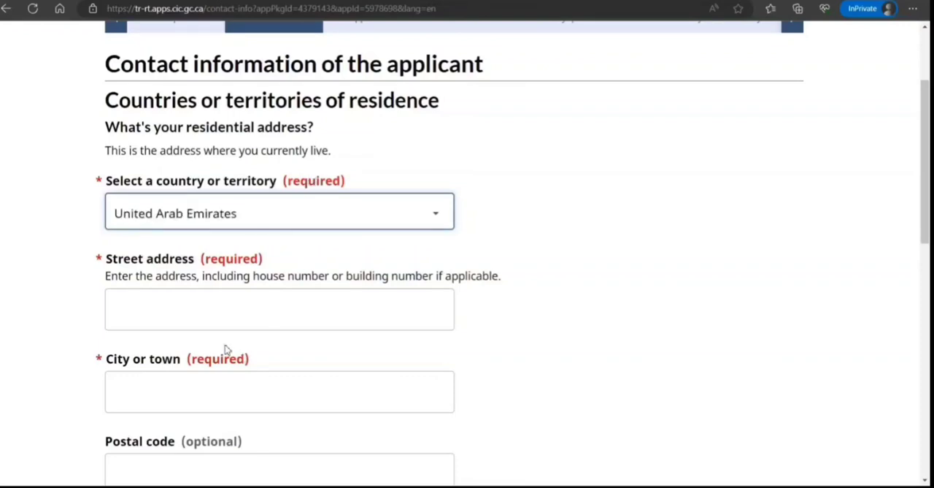
pyautogui.press('s')
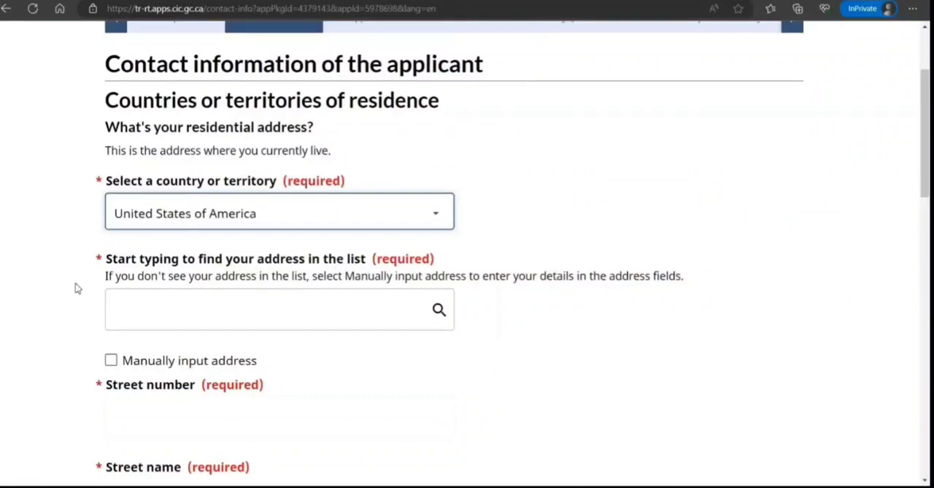
# Switch to manual address input and fill in the street number and street name
pyautogui.click(111, 360)
pyautogui.scroll(-2, 187, 271)
pyautogui.click(164, 175)
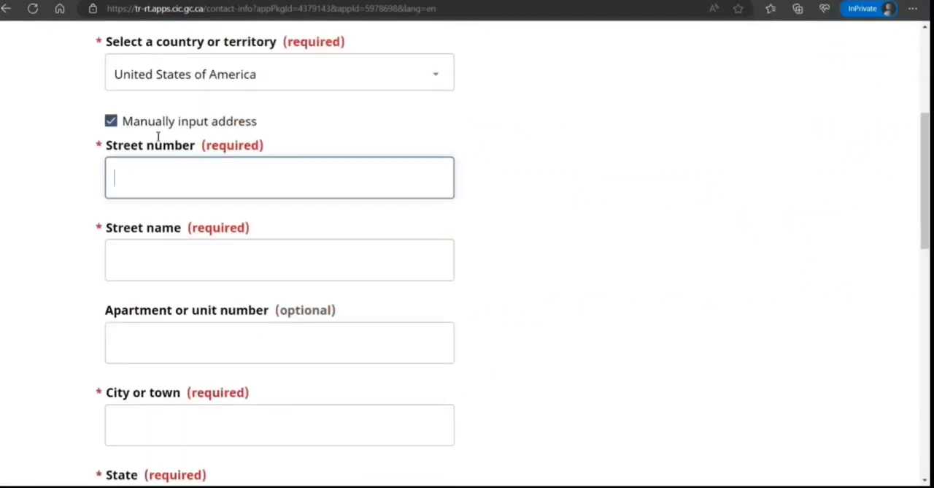
pyautogui.press('Tab')
pyautogui.write('gfgfgf')
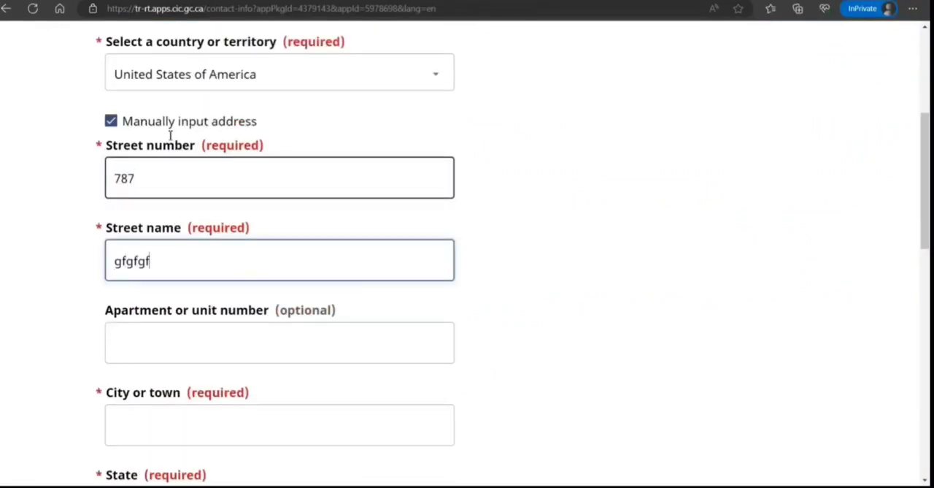
pyautogui.press('Tab')
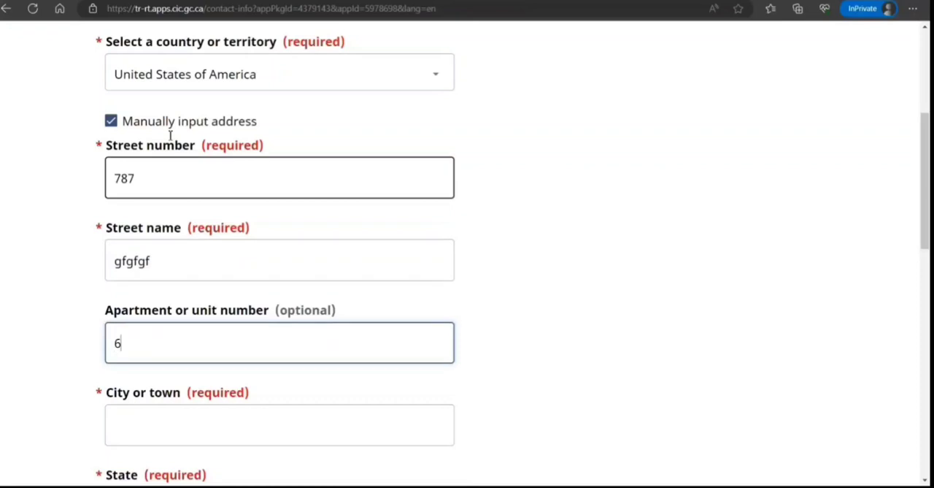
# Enter Petersad as the city, choose Iowa as the state and fill in the zip code 89877
pyautogui.press('Tab')
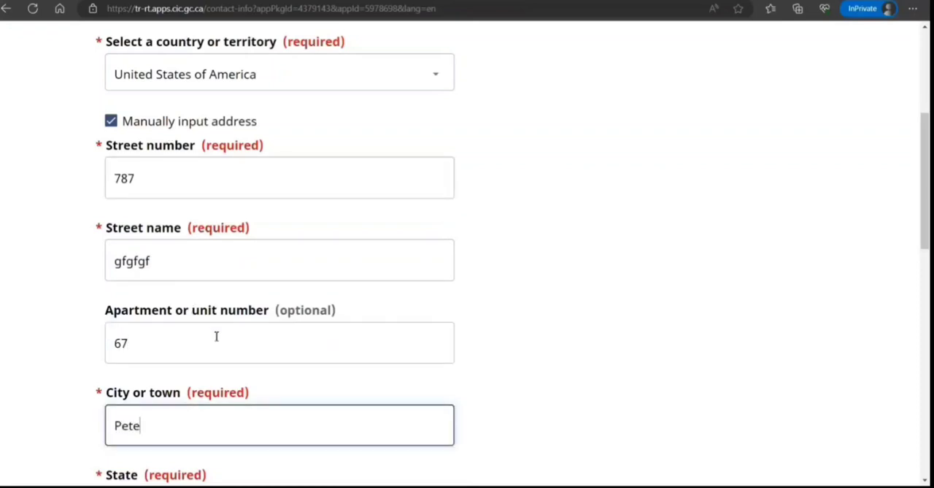
pyautogui.write('Petersad')
pyautogui.scroll(-3, 217, 336)
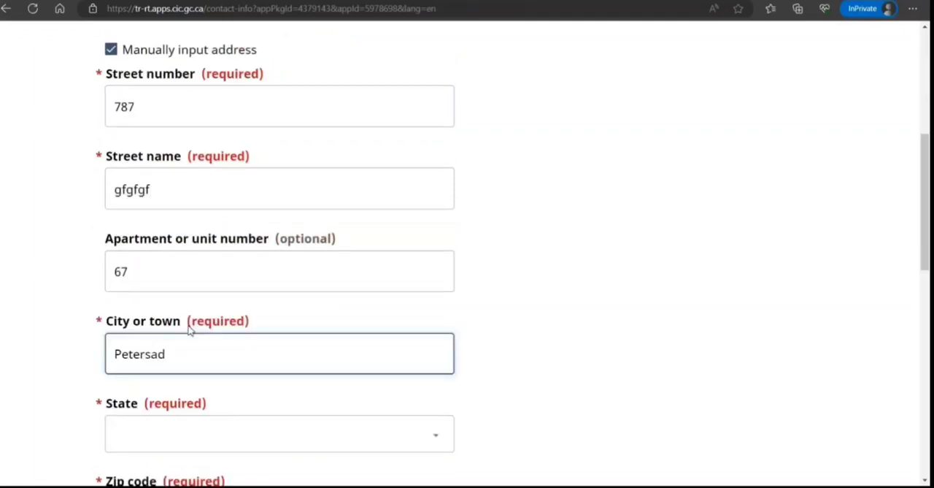
pyautogui.press('Tab')
pyautogui.click(167, 193)
pyautogui.press('Tab')
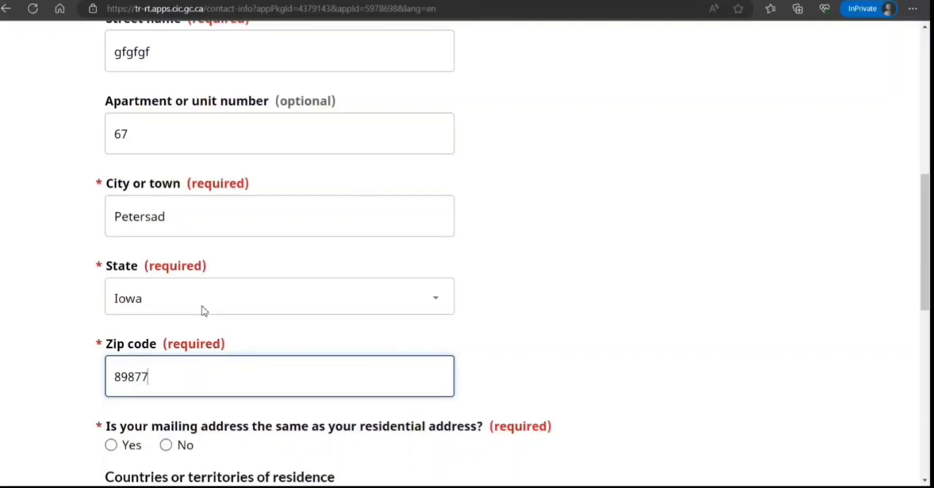
# Answer Yes to the mailing address being the same as the residential address
pyautogui.scroll(-1, 197, 302)
pyautogui.press('Tab')
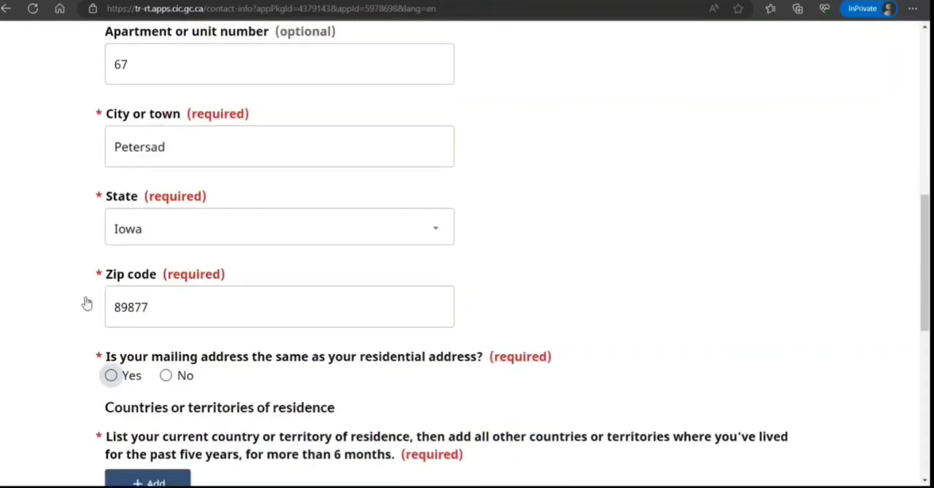
pyautogui.press('space')
pyautogui.scroll(-4, 174, 307)
pyautogui.scroll(-1, 173, 307)
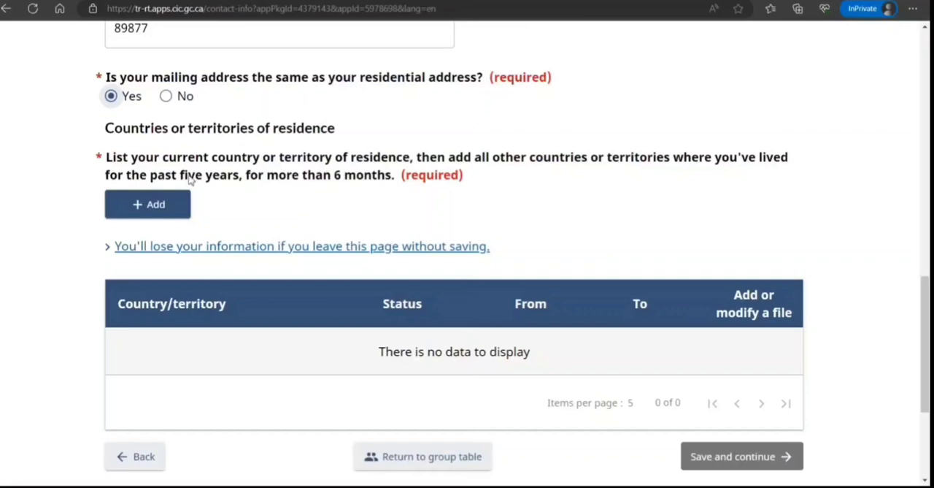
# Add a residence entry for United States of America with Visitor status starting 2022 November 13
pyautogui.click(142, 196)
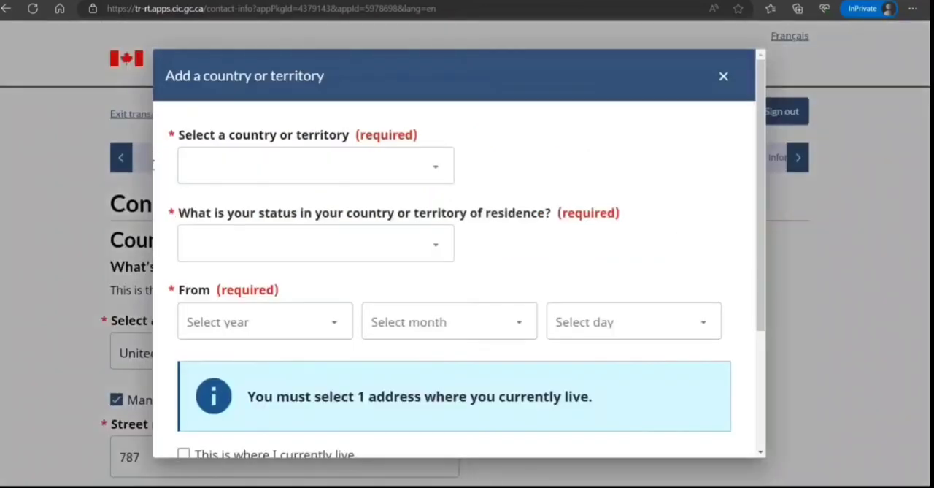
pyautogui.click(229, 126)
pyautogui.write('un')
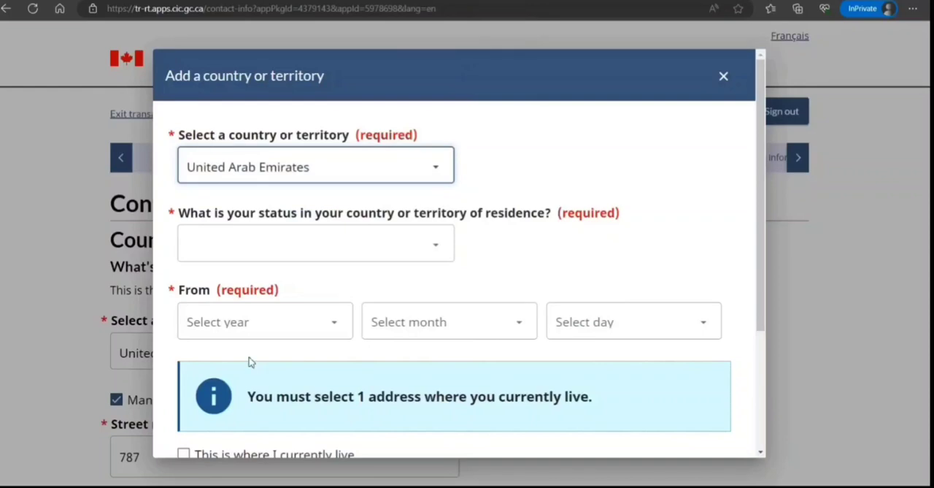
pyautogui.write('s')
pyautogui.click(261, 206)
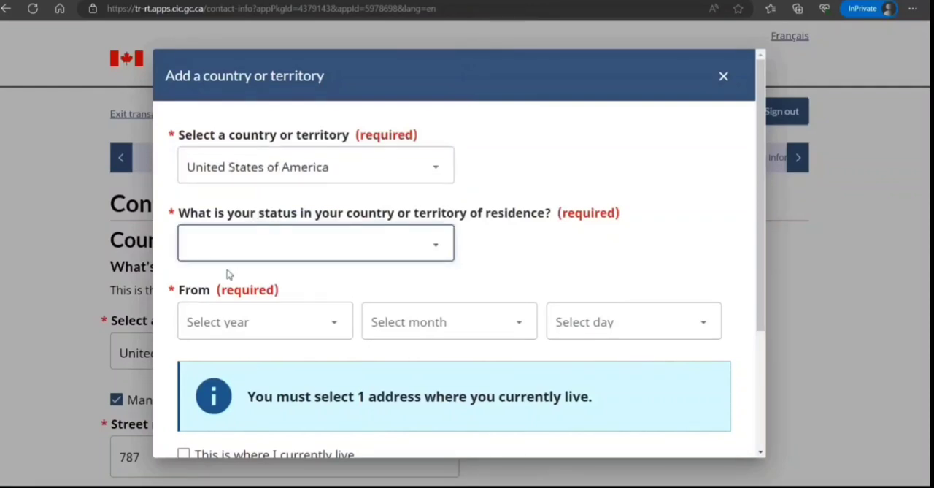
pyautogui.press('v')
pyautogui.press('Tab')
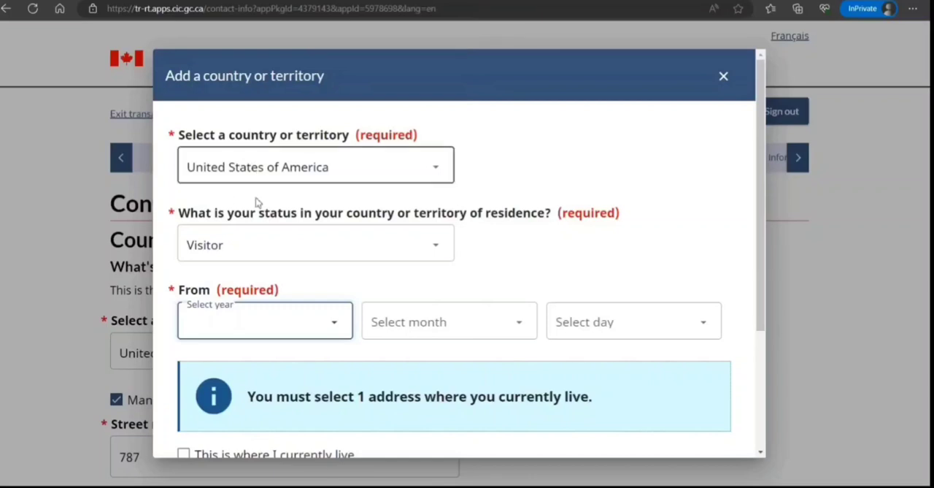
pyautogui.write('2022')
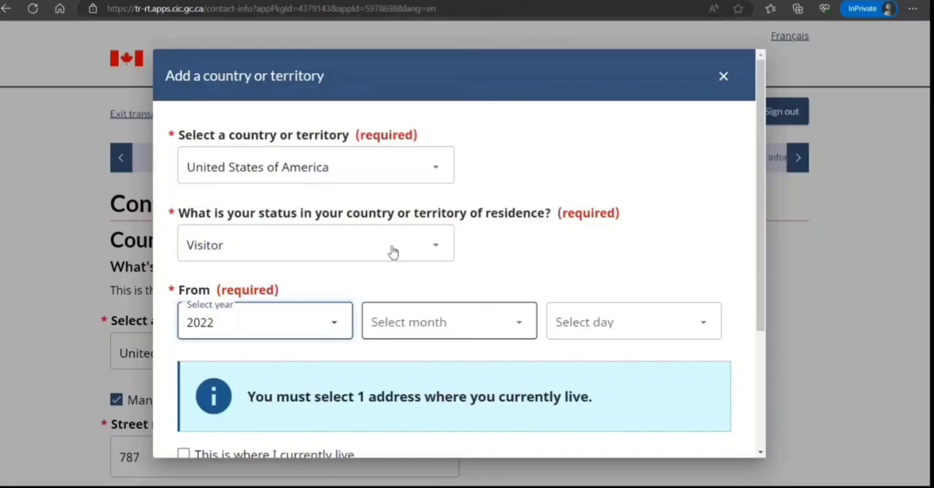
pyautogui.press('Tab')
pyautogui.press('n')
pyautogui.press('Tab')
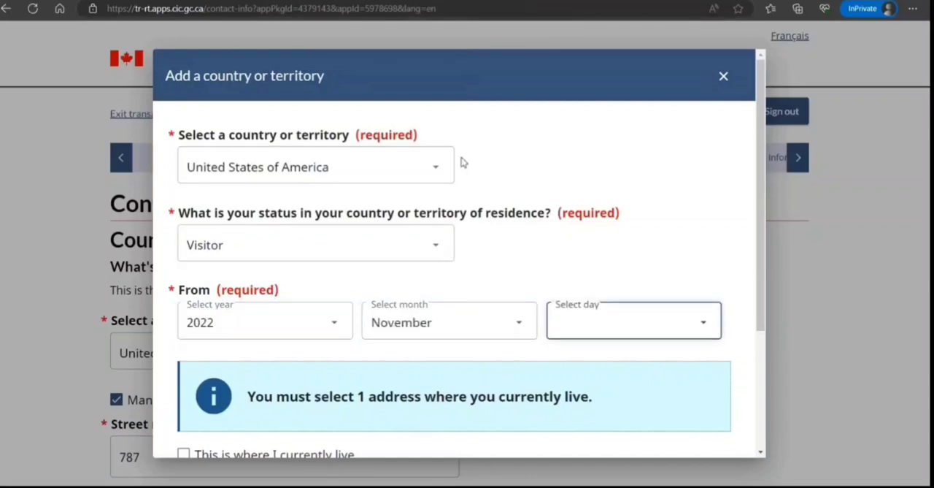
pyautogui.write('13')
pyautogui.scroll(-3, 491, 283)
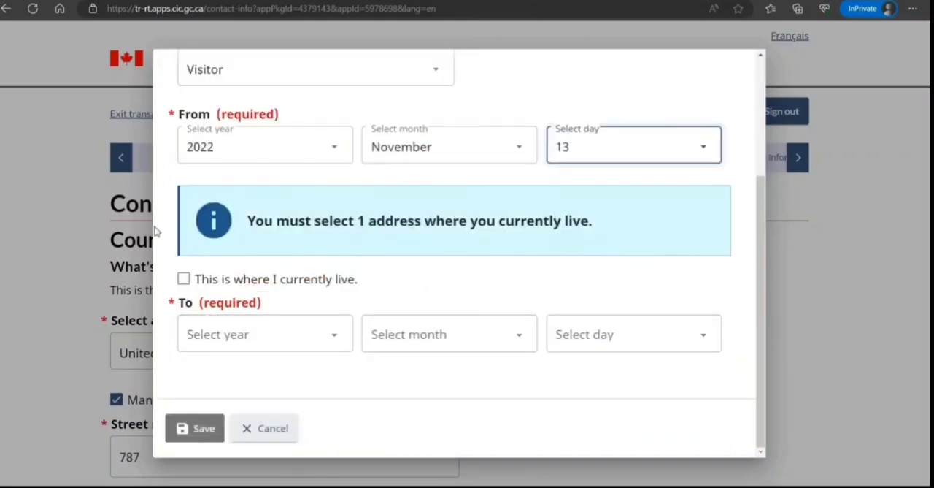
# Mark it as the current residence, set its end date to 2023 July 17 and save the entry
pyautogui.click(183, 278)
pyautogui.press('Tab')
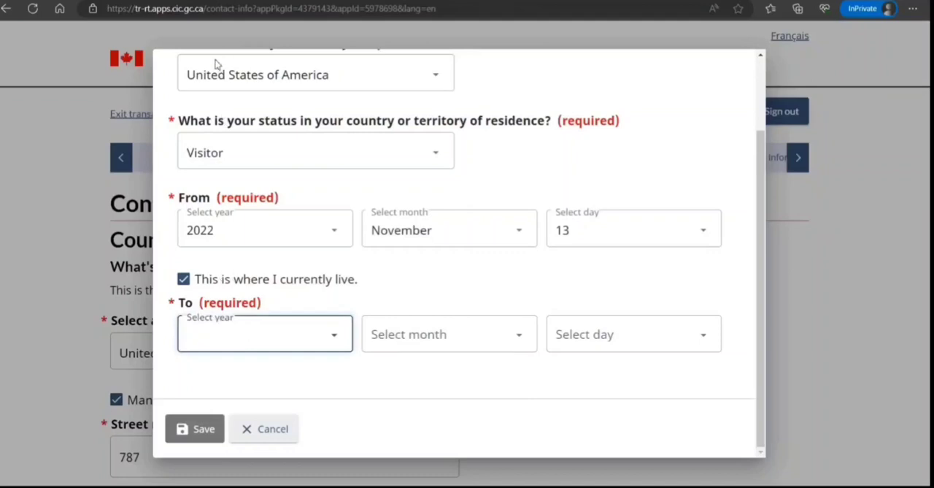
pyautogui.press('Down')
pyautogui.press('Tab')
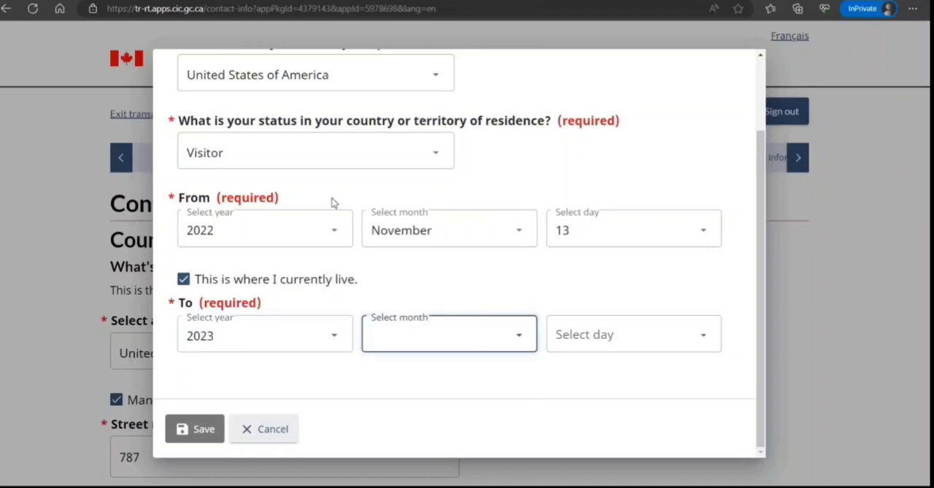
pyautogui.write('jul')
pyautogui.press('Tab')
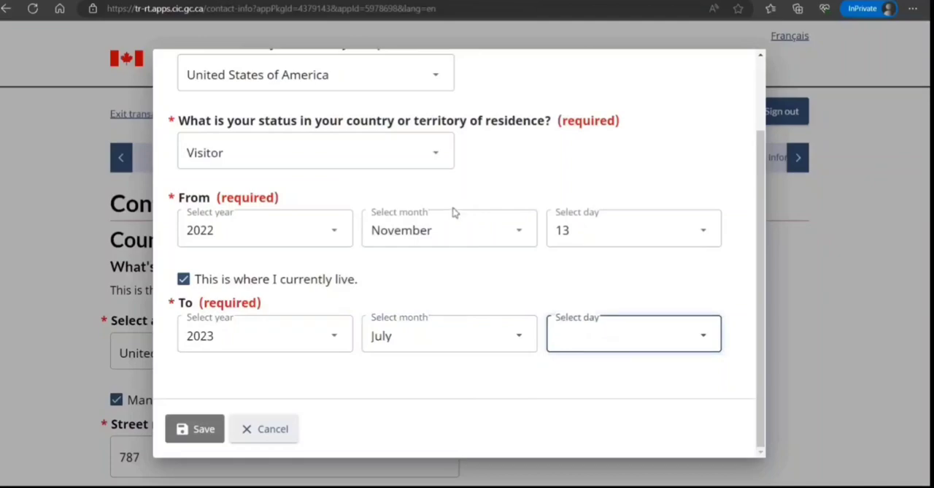
pyautogui.write('17')
pyautogui.press('Tab')
pyautogui.press('Return')
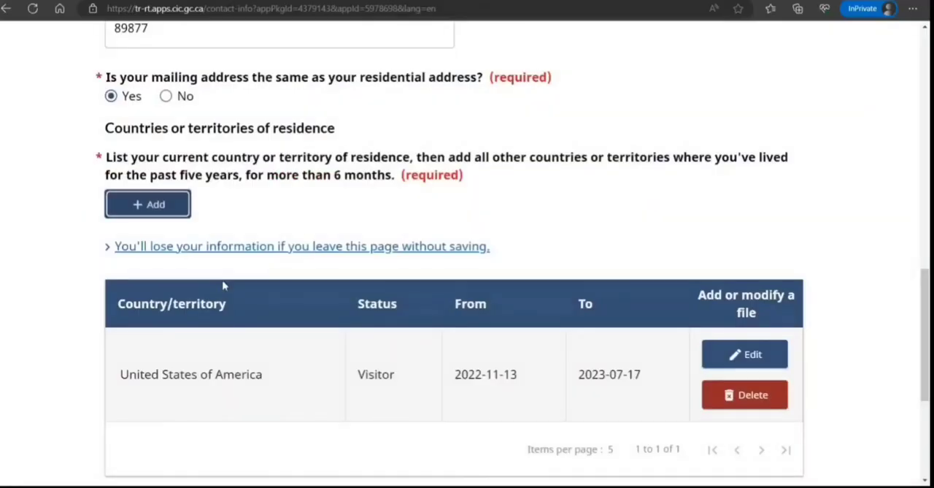
# Add a second residence entry for India with Citizen status starting 2018 July 9
pyautogui.scroll(-2, 226, 292)
pyautogui.scroll(2, 226, 291)
pyautogui.click(150, 206)
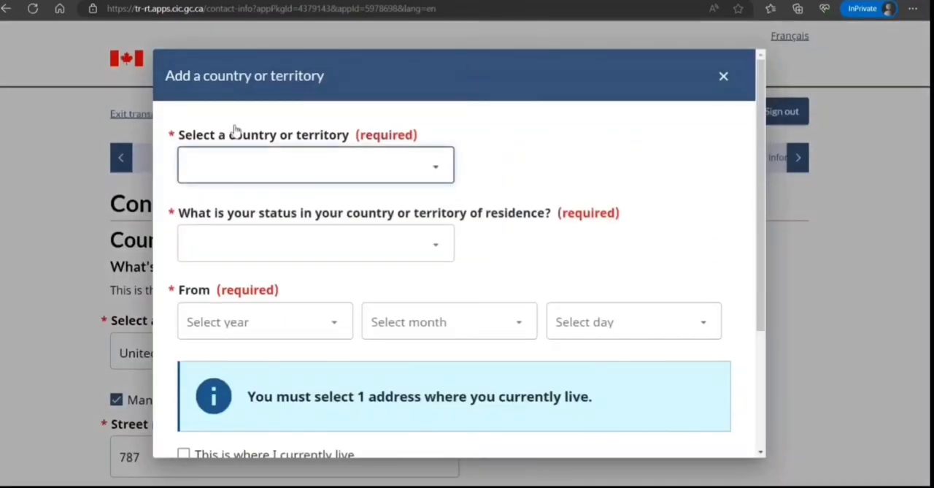
pyautogui.write('India')
pyautogui.press('Tab')
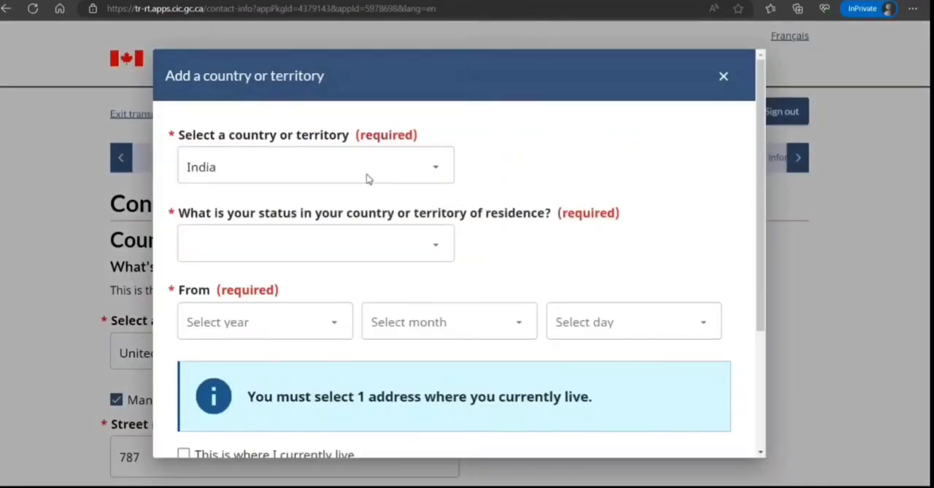
pyautogui.write('Citizen')
pyautogui.press('Tab')
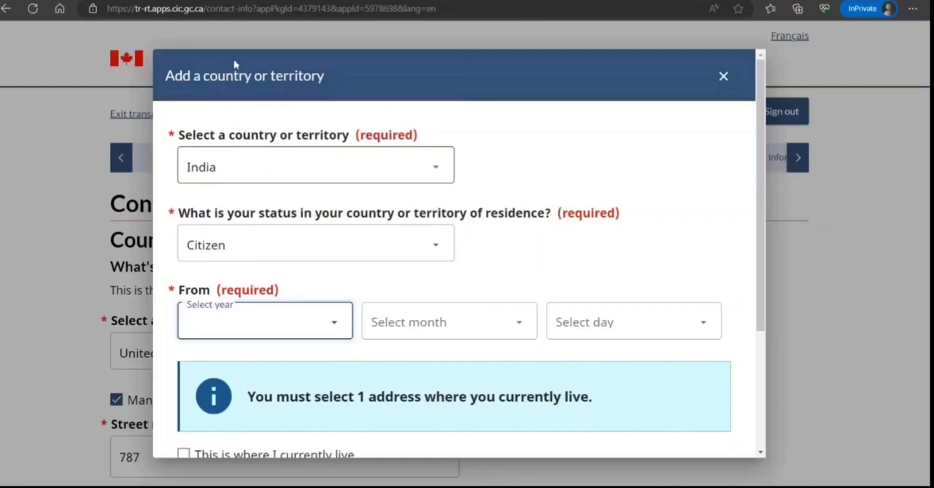
pyautogui.write('2018')
pyautogui.press('Tab')
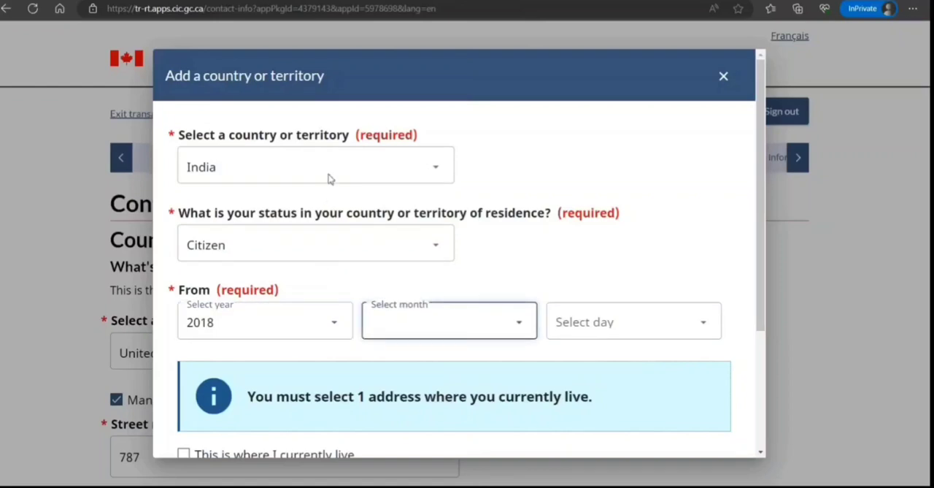
pyautogui.write('July')
pyautogui.press('Tab')
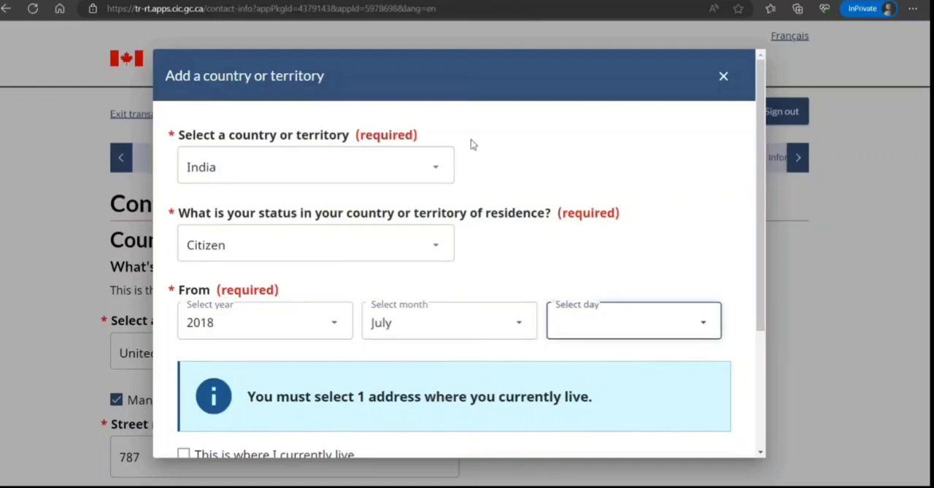
pyautogui.scroll(-3, 438, 190)
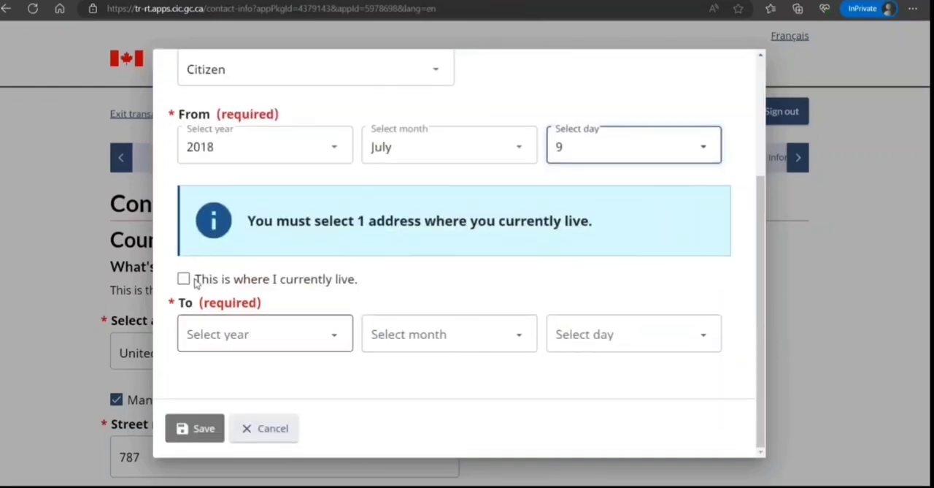
# Set the India entry's end date to 2022 November 12 and save it
pyautogui.press('Tab')
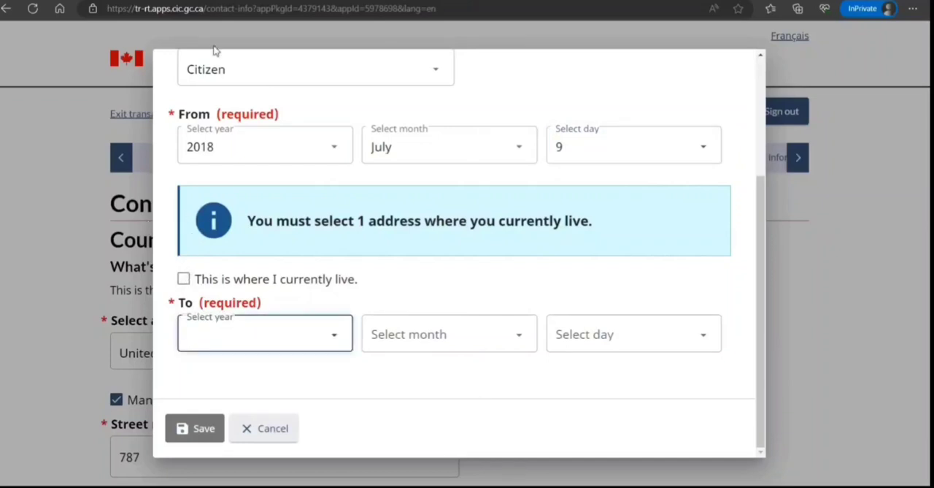
pyautogui.write('2022')
pyautogui.press('Tab')
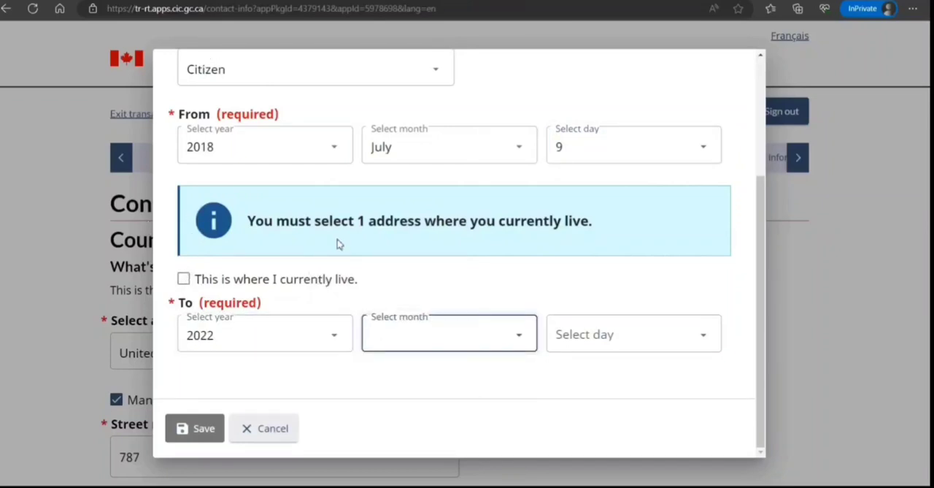
pyautogui.write('November')
pyautogui.press('Tab')
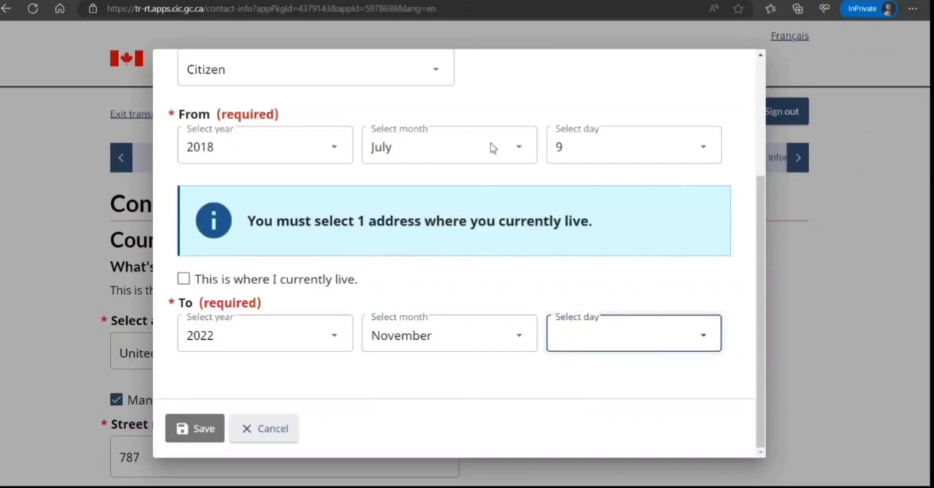
pyautogui.write('12')
pyautogui.press('Tab')
pyautogui.press('Return')
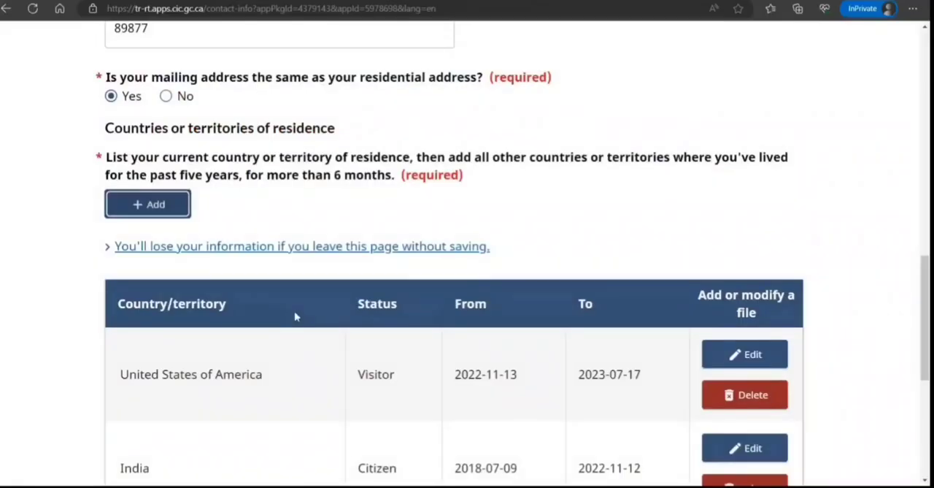
# Save the contact information page and continue
pyautogui.scroll(-3, 296, 315)
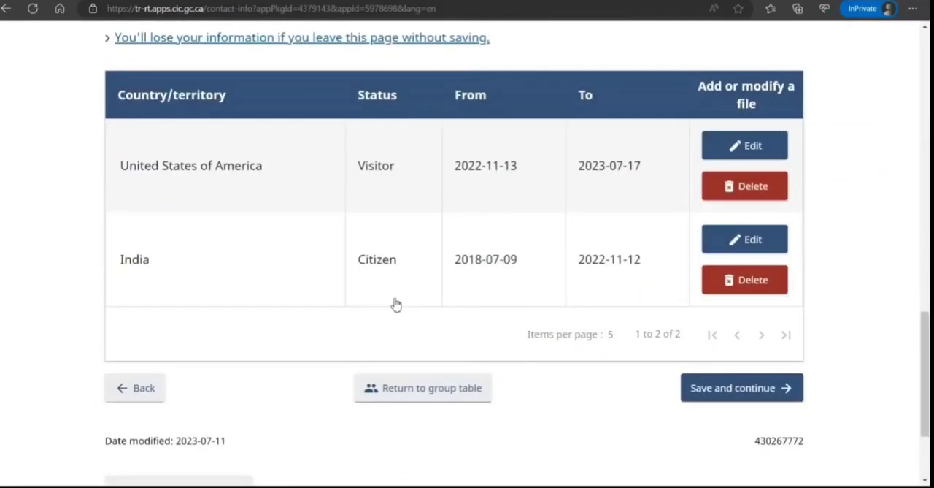
pyautogui.click(729, 387)
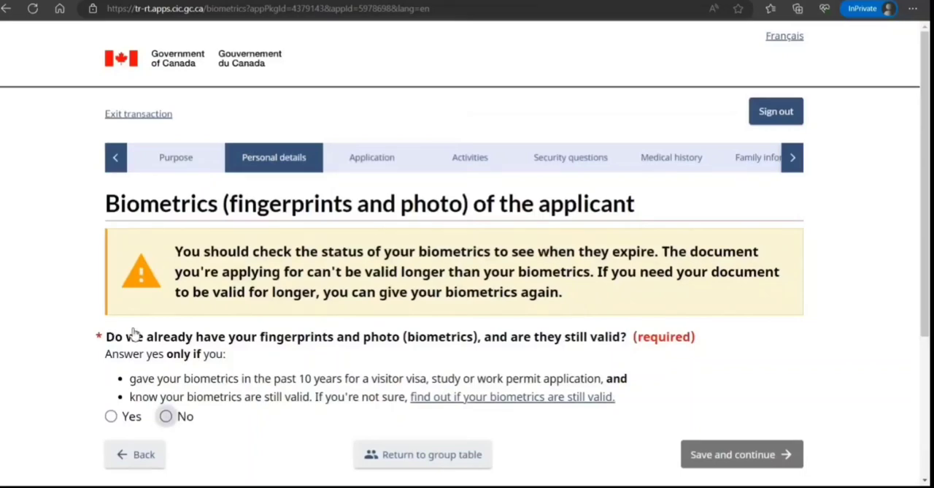
# Answer No to already having valid biometrics, then save and continue
pyautogui.click(166, 416)
pyautogui.scroll(-5, 388, 322)
pyautogui.click(721, 259)
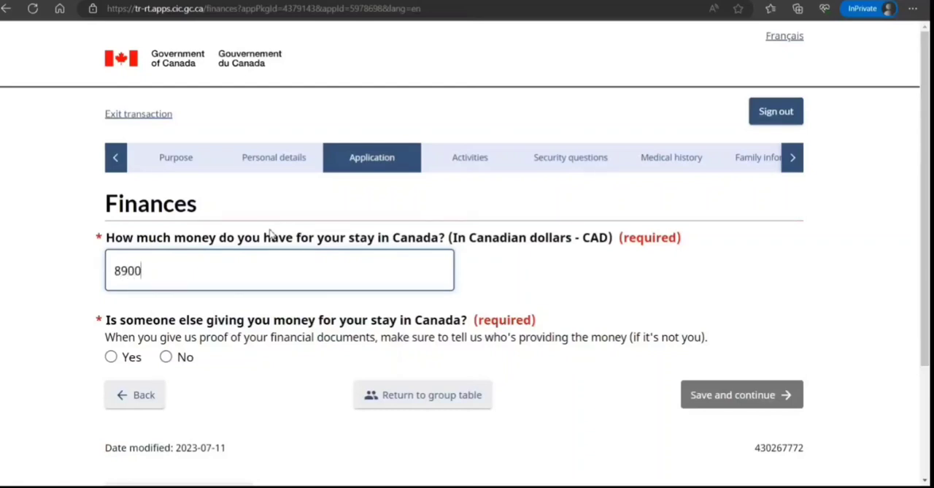
# Set the funds for the stay to 89000 CAD, answer No to someone else providing money, then save and continue
pyautogui.write('00')
pyautogui.click(167, 357)
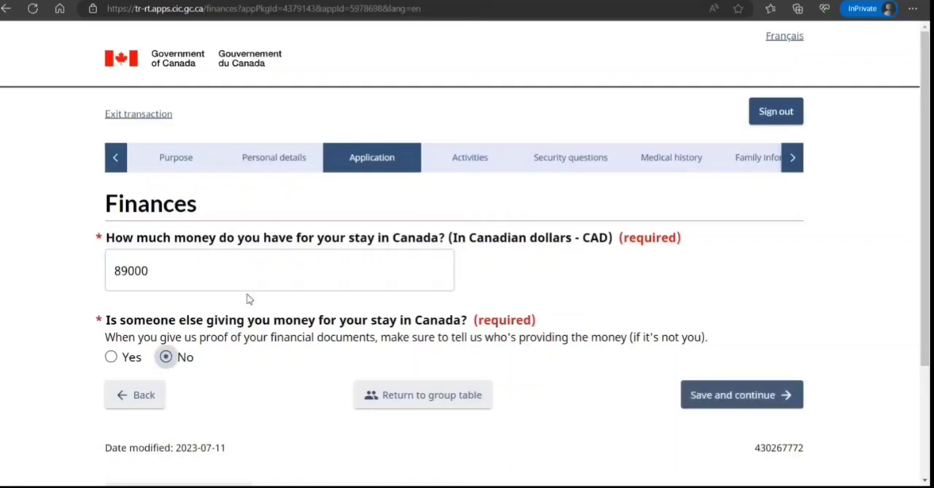
pyautogui.click(740, 394)
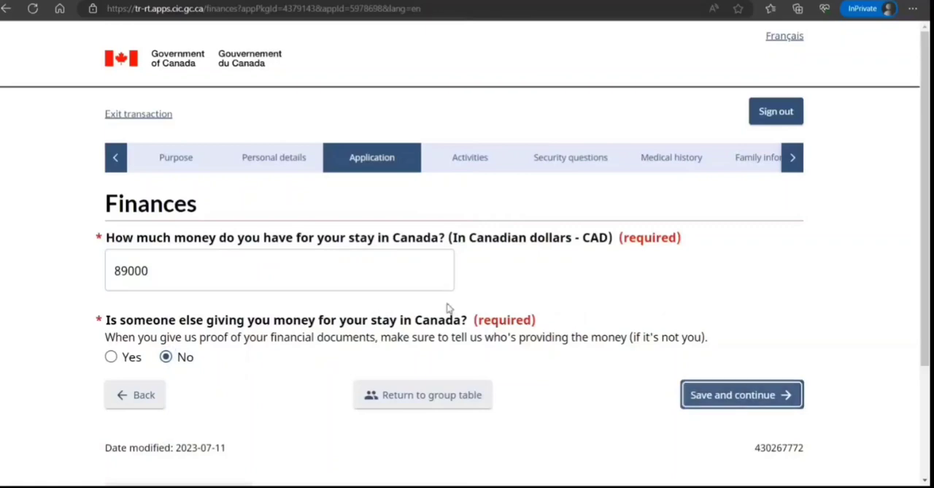
# Answer No to post-secondary study and No to military or police service
pyautogui.scroll(-3, 377, 275)
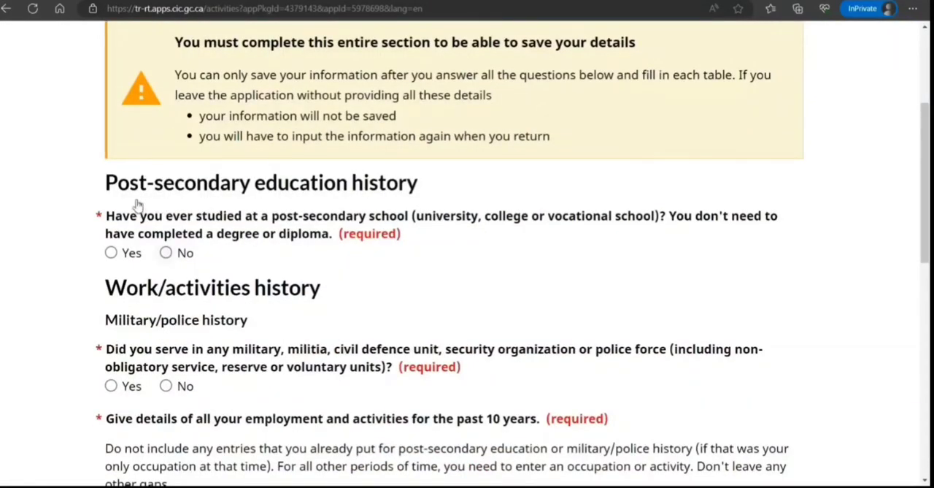
pyautogui.click(167, 253)
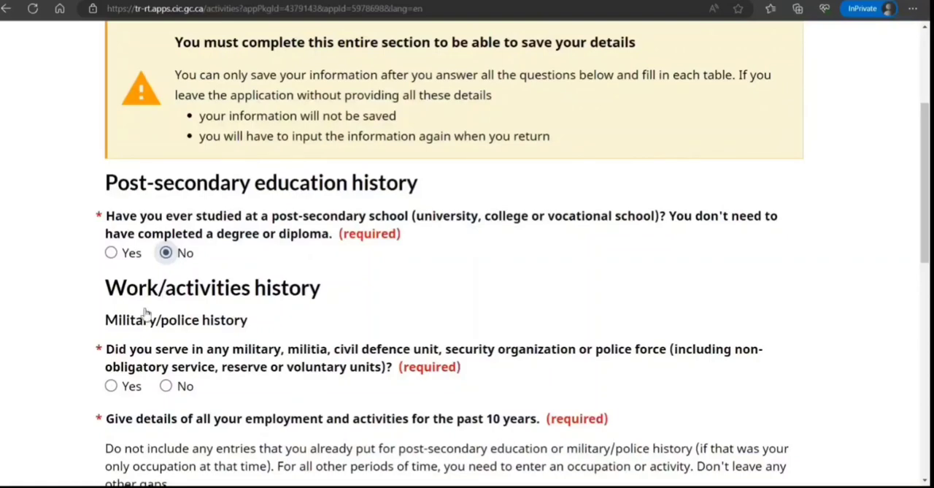
pyautogui.click(166, 386)
pyautogui.scroll(-3, 273, 235)
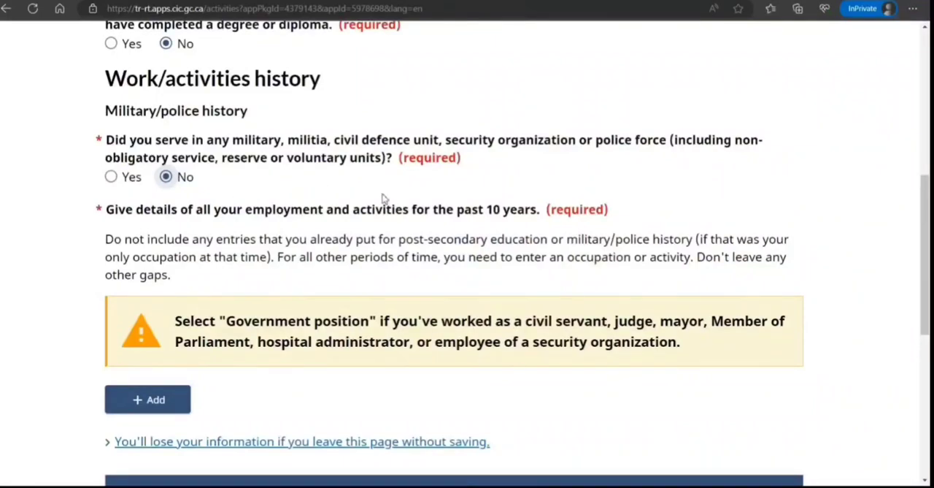
pyautogui.scroll(-2, 182, 255)
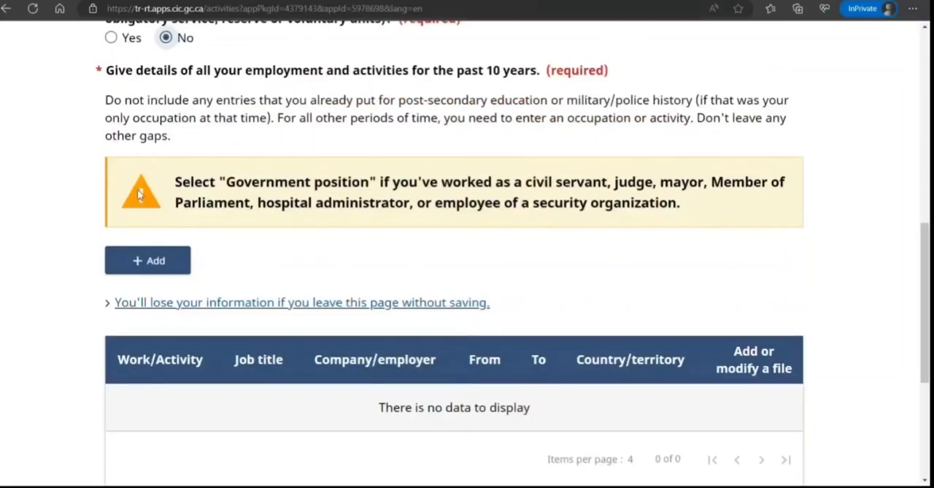
# Add an employment entry starting July 2013, marked ongoing, with Unemployed as the activity
pyautogui.click(147, 260)
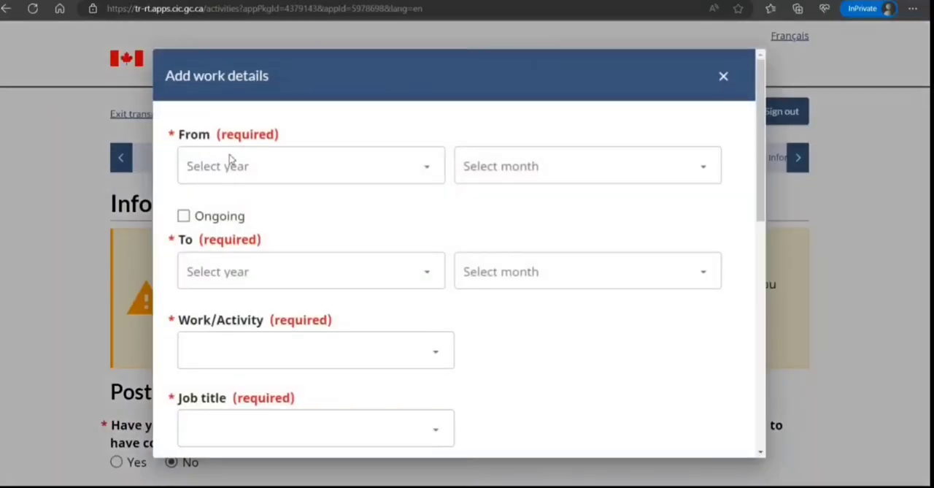
pyautogui.click(228, 137)
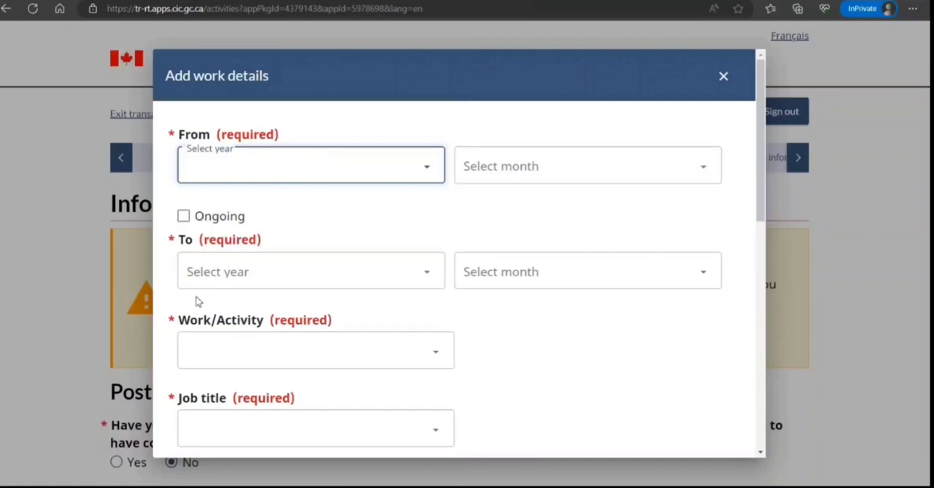
pyautogui.write('2013')
pyautogui.press('Tab')
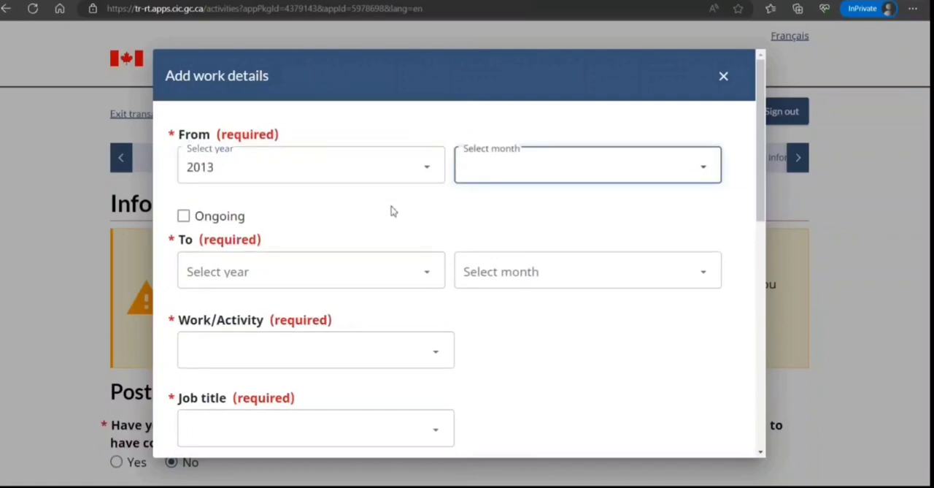
pyautogui.write('July')
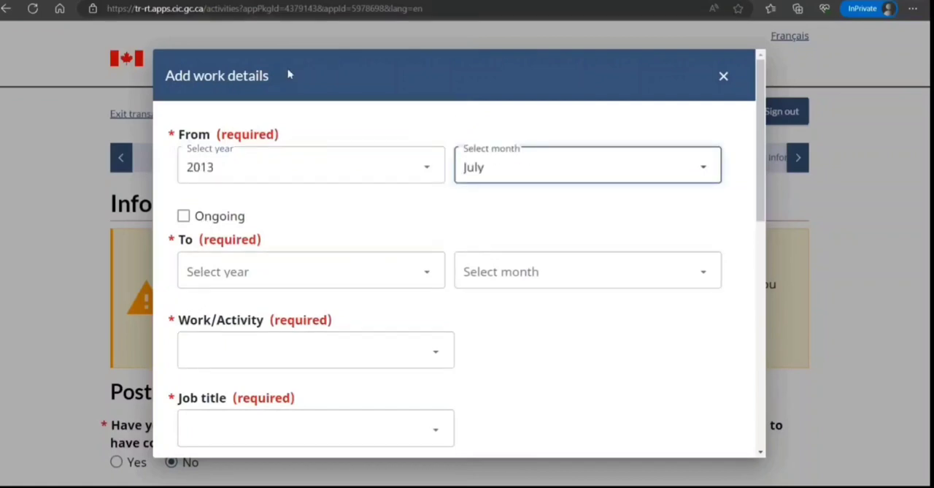
pyautogui.press('Tab')
pyautogui.press('space')
pyautogui.press('Tab')
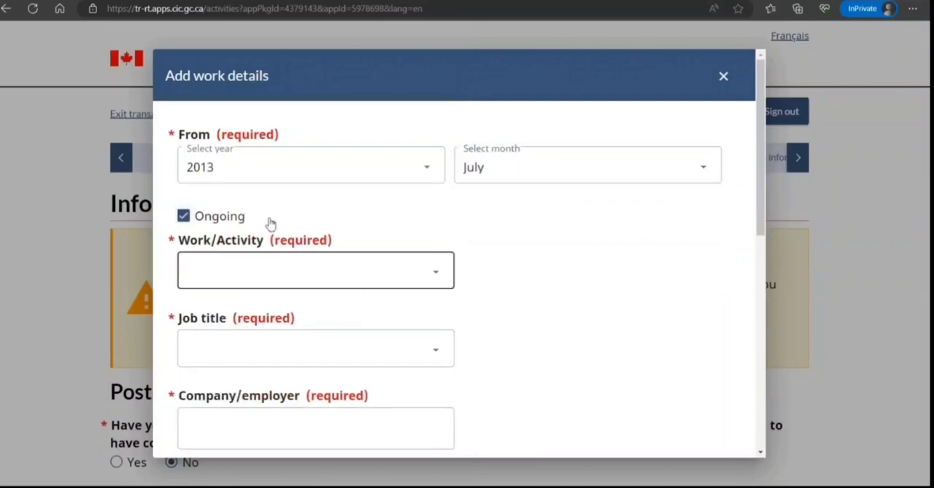
pyautogui.write('Unemployed')
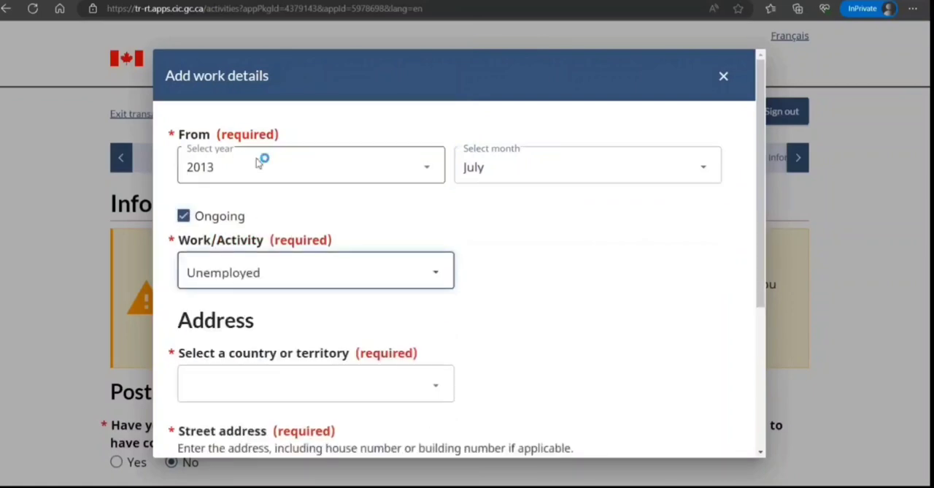
# Fill the entry's address with country India, street address 7877 and city Jkjkj, then save the entry
pyautogui.scroll(-2, 257, 247)
pyautogui.press('Tab')
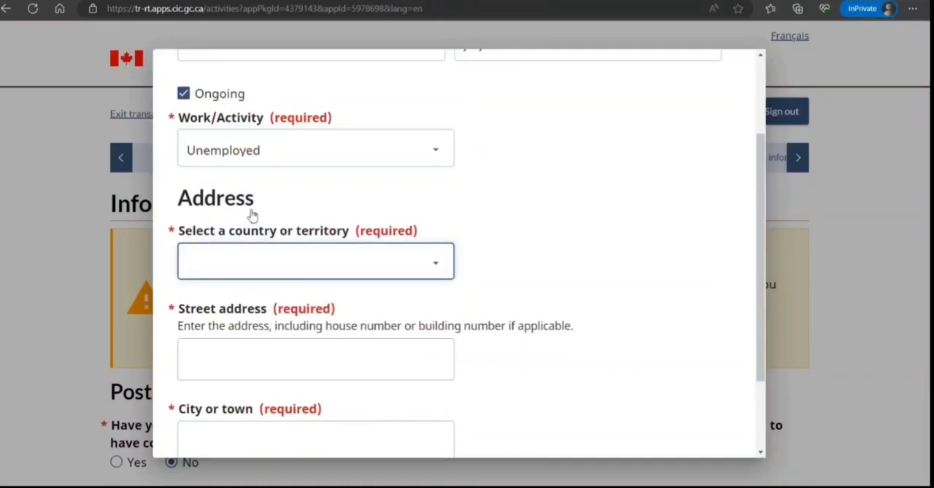
pyautogui.write('India')
pyautogui.press('Tab')
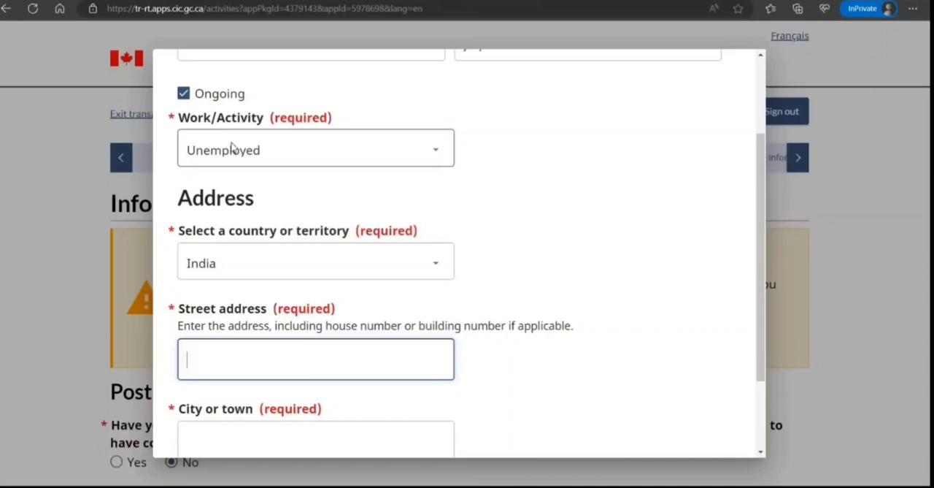
pyautogui.write('7877')
pyautogui.scroll(-1, 281, 263)
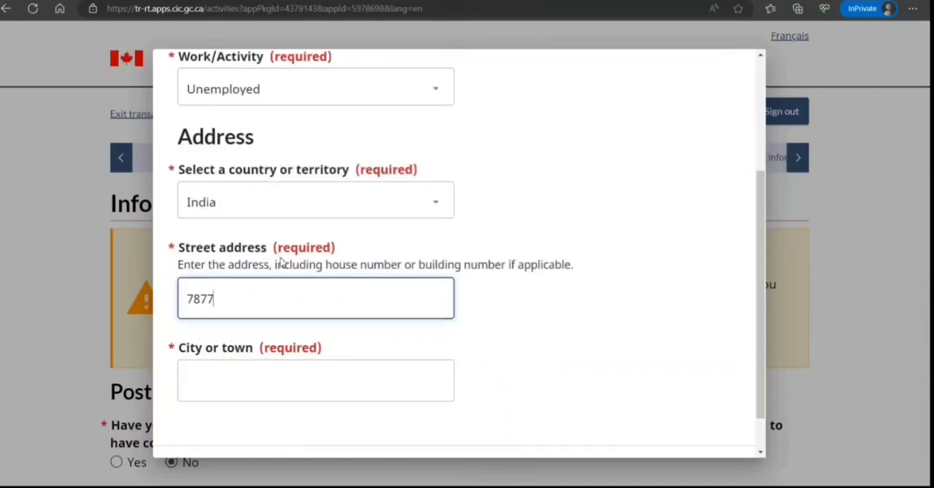
pyautogui.press('Tab')
pyautogui.write('Jkjkj')
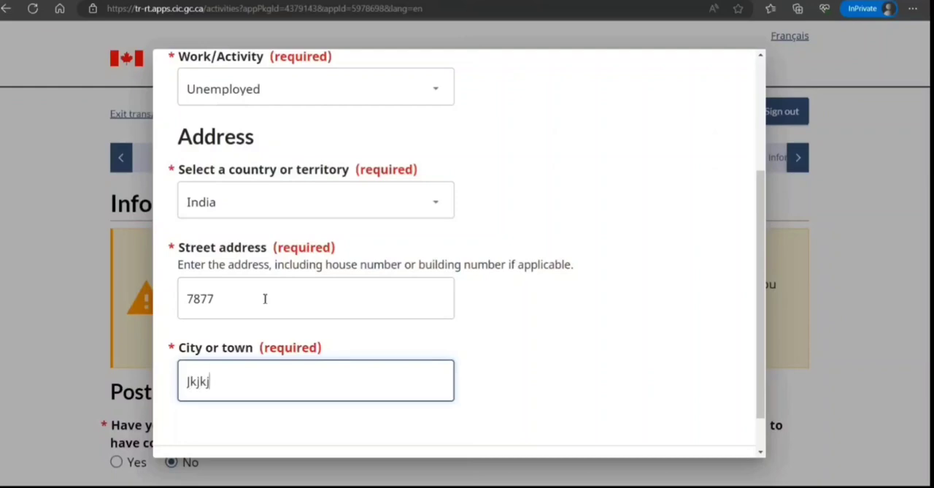
pyautogui.scroll(-1, 282, 267)
pyautogui.press('Tab')
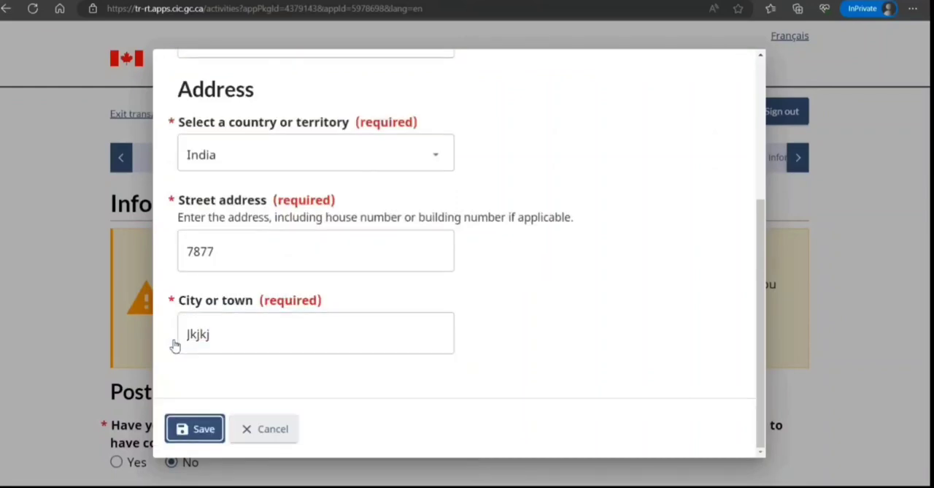
pyautogui.press('Return')
# Save the activities page, then answer No to travelling to other countries in the past 5 years and continue
pyautogui.scroll(-3, 340, 213)
pyautogui.scroll(-1, 339, 209)
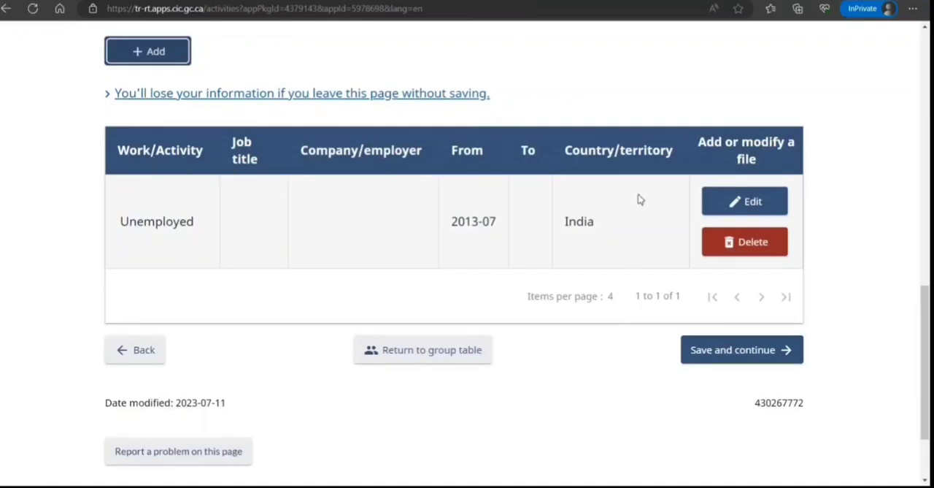
pyautogui.click(742, 350)
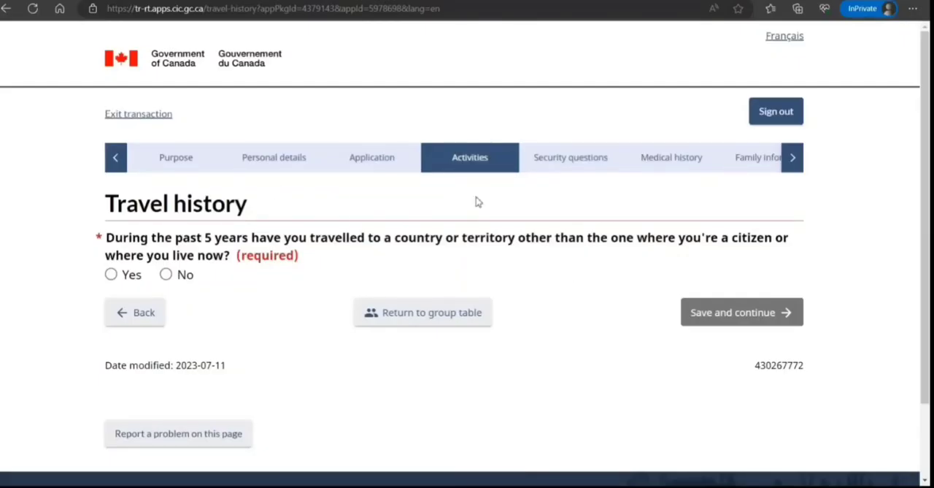
pyautogui.click(167, 275)
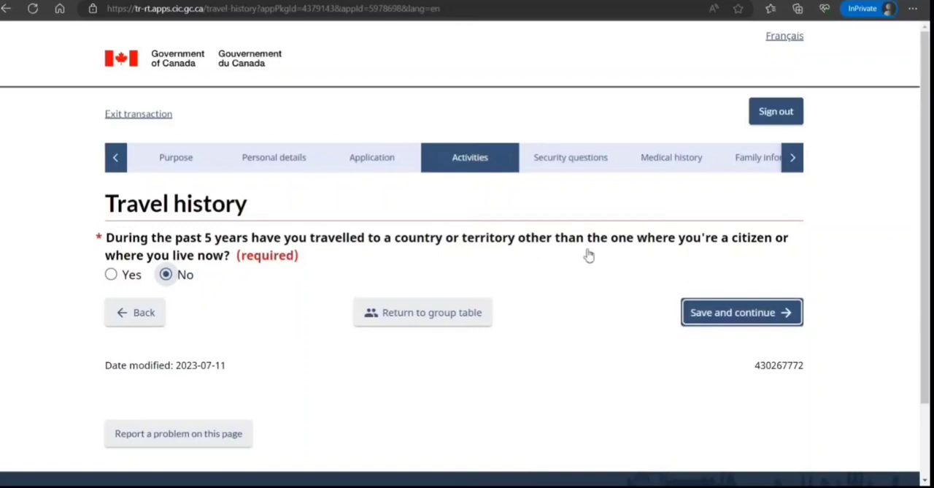
pyautogui.press('Return')
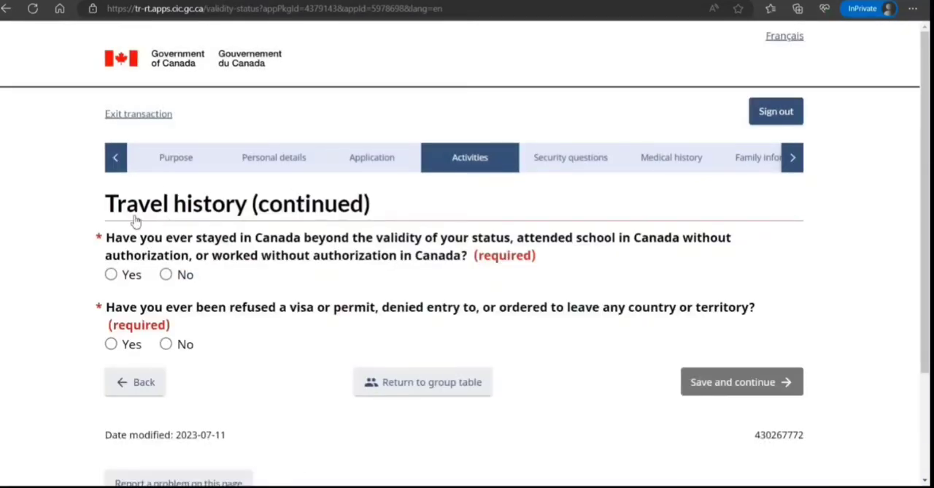
# Answer No to overstaying or working without authorization in Canada and to prior visa refusals, then save and continue
pyautogui.click(167, 275)
pyautogui.click(166, 344)
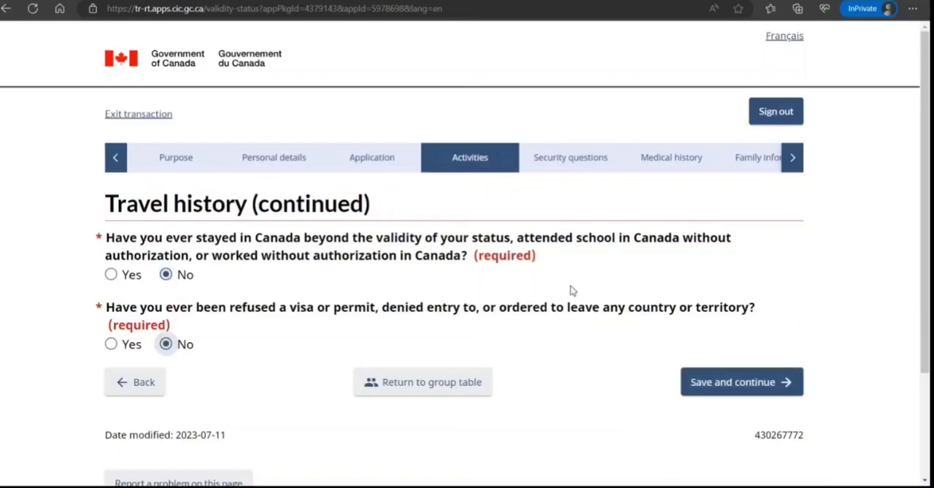
pyautogui.press('Return')
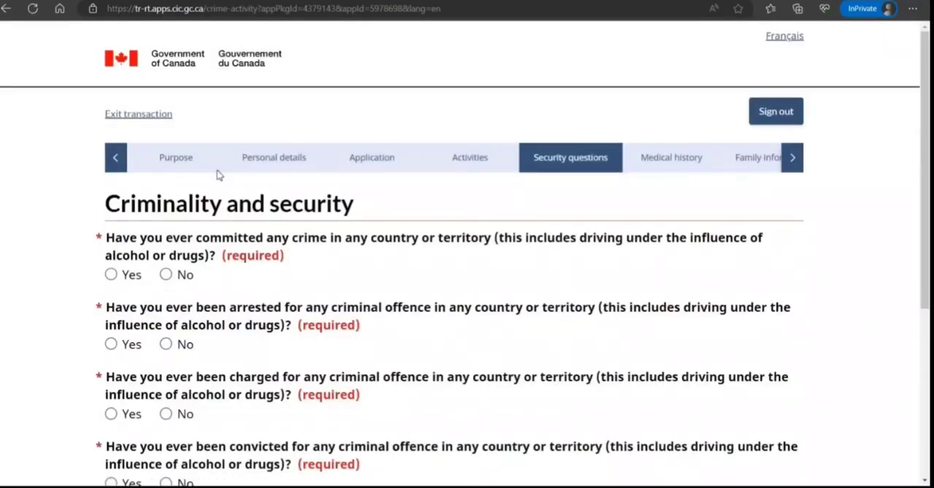
# Answer No to all four criminality questions about crimes, arrests, charges and convictions, then save and continue
pyautogui.click(166, 275)
pyautogui.click(167, 344)
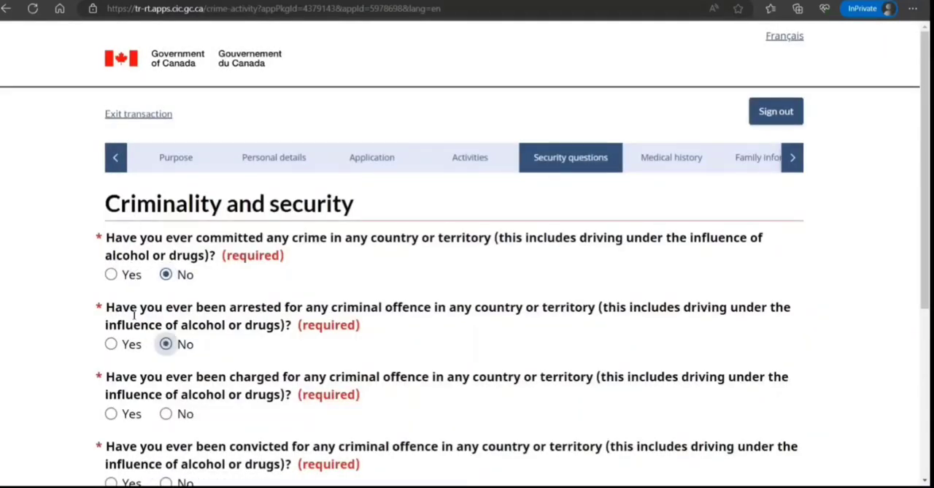
pyautogui.moveTo(166, 395); pyautogui.dragTo(167, 411)
pyautogui.click(167, 413)
pyautogui.scroll(-3, 211, 319)
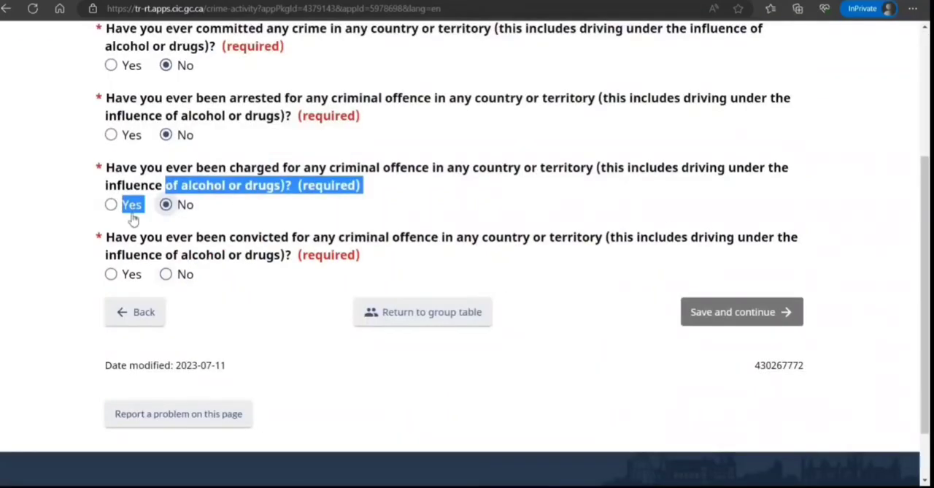
pyautogui.click(166, 273)
pyautogui.press('Return')
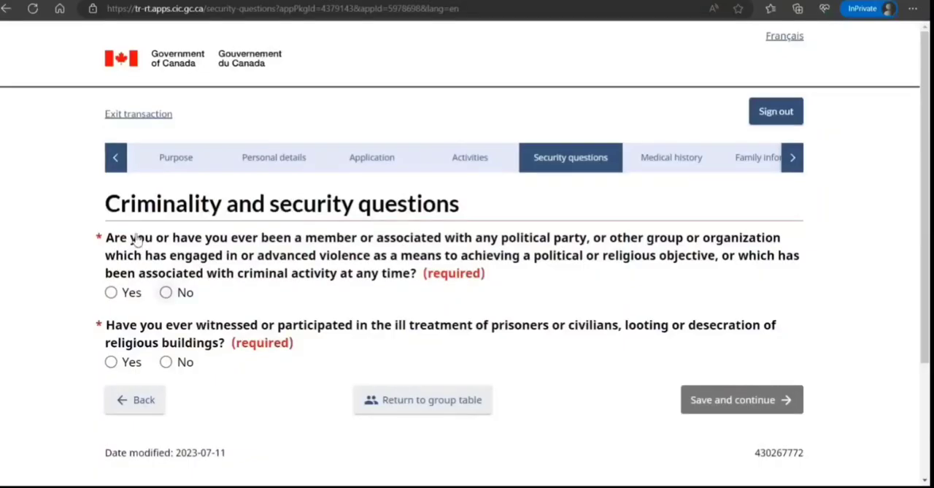
# Answer No to both security questions on violent organizations and ill-treatment, then save and continue
pyautogui.click(165, 292)
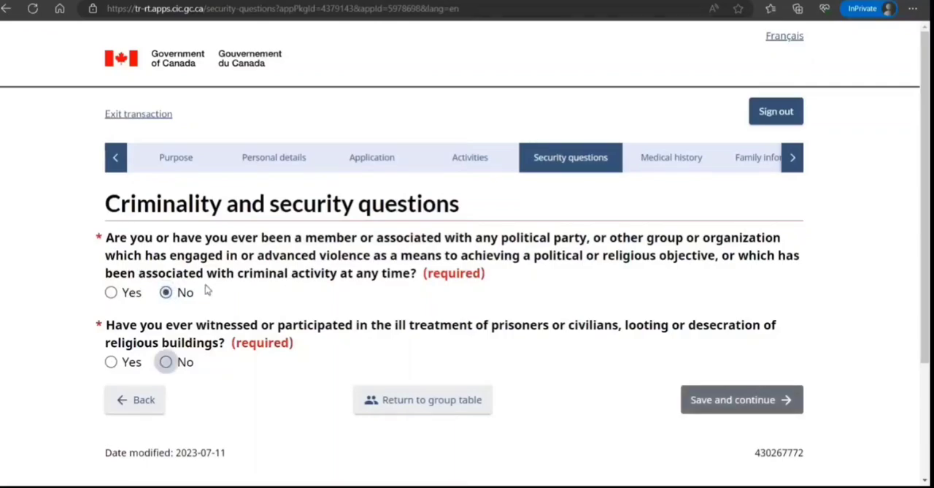
pyautogui.click(165, 362)
pyautogui.press('Return')
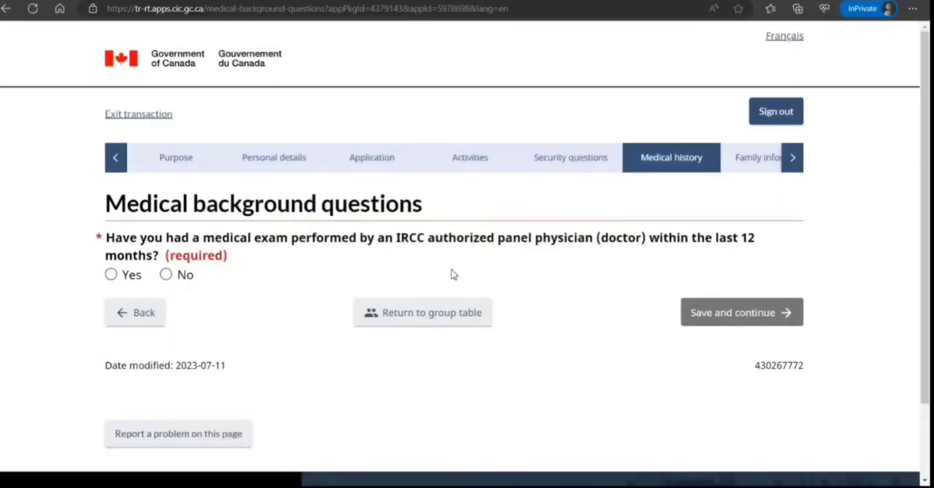
# Answer No to a recent IRCC medical exam and to working in the listed health or childcare jobs
pyautogui.click(166, 274)
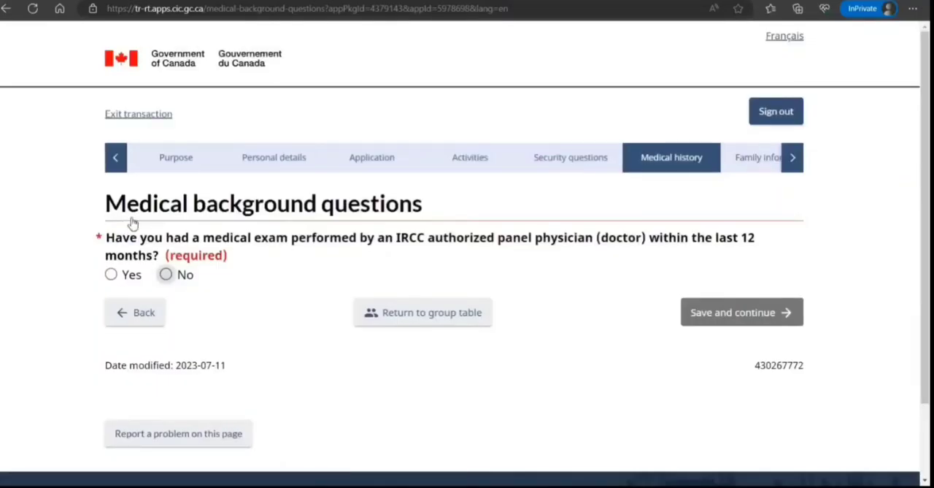
pyautogui.scroll(-3, 356, 266)
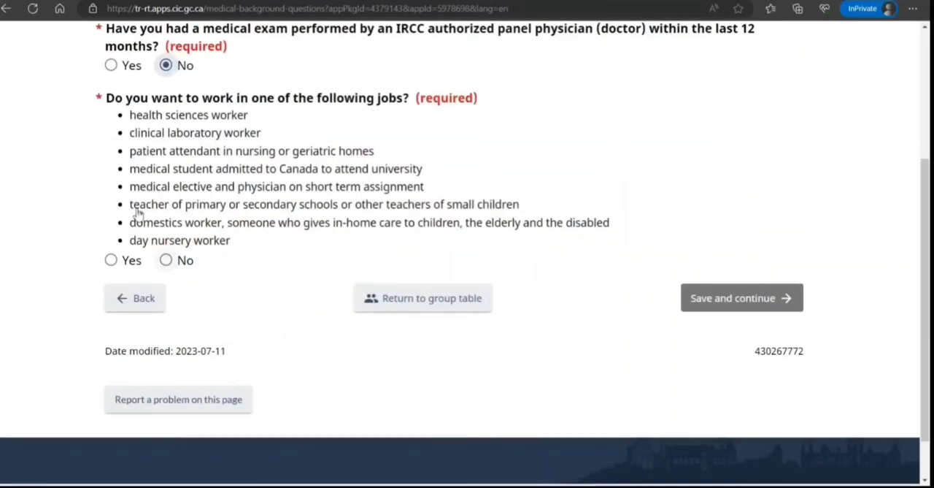
pyautogui.click(166, 261)
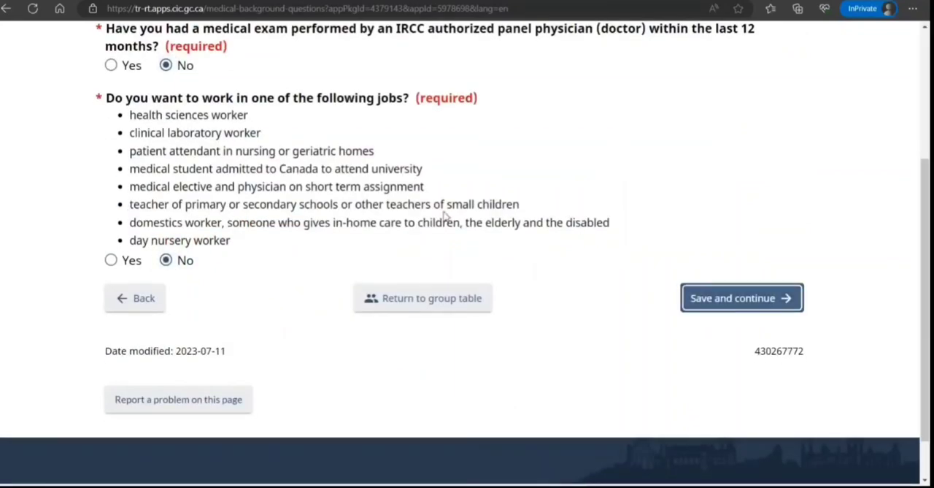
pyautogui.scroll(-1, 438, 216)
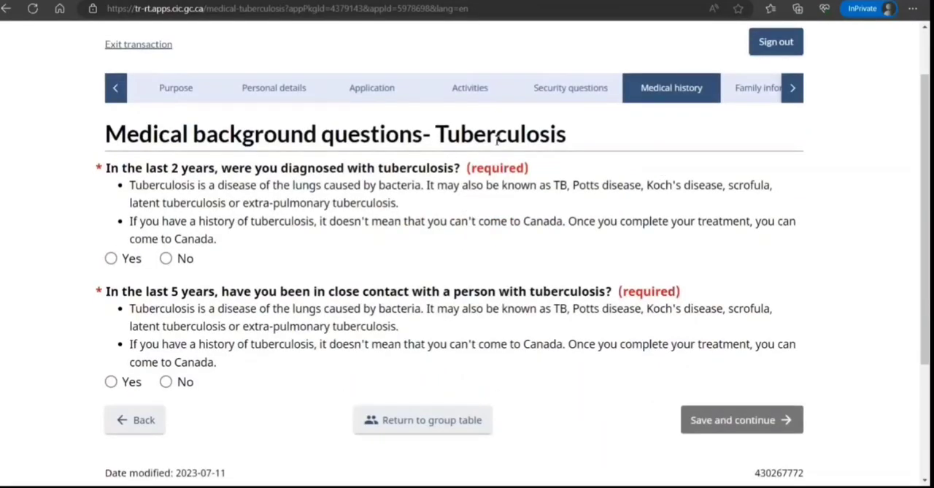
# Answer No to both tuberculosis questions, then save and continue
pyautogui.click(166, 257)
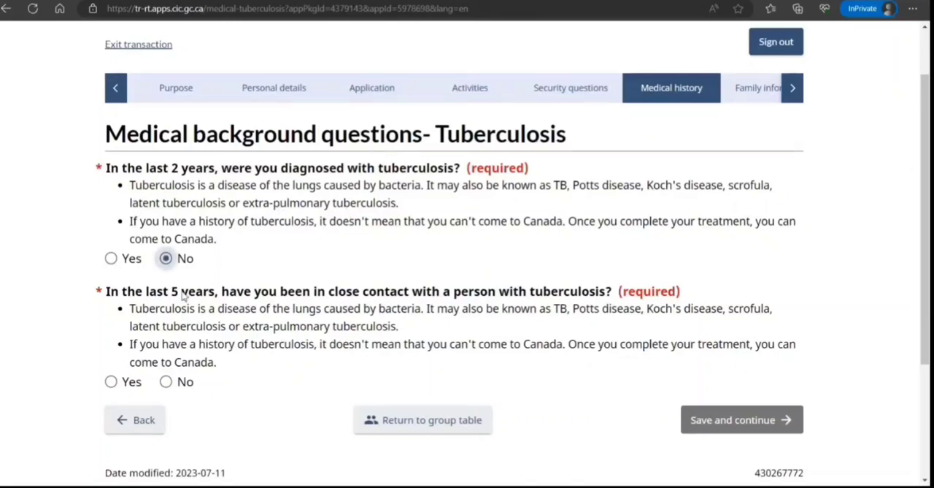
pyautogui.click(165, 381)
pyautogui.click(742, 420)
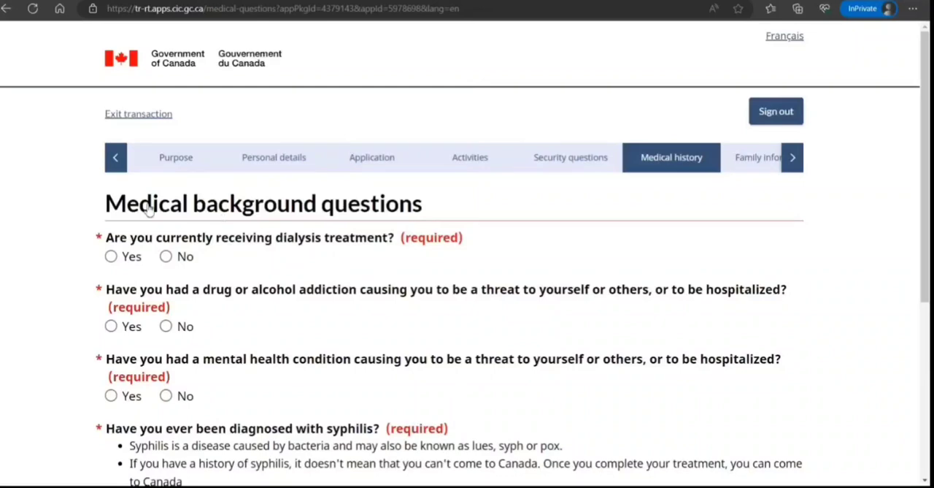
# Answer No to the dialysis, addiction, mental health and syphilis questions
pyautogui.click(166, 256)
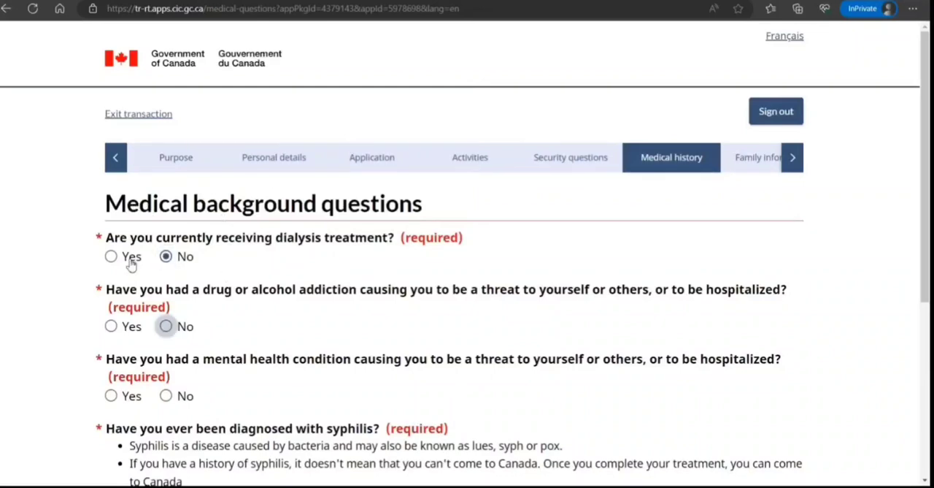
pyautogui.click(166, 326)
pyautogui.click(166, 396)
pyautogui.scroll(-2, 247, 267)
pyautogui.scroll(-2, 247, 267)
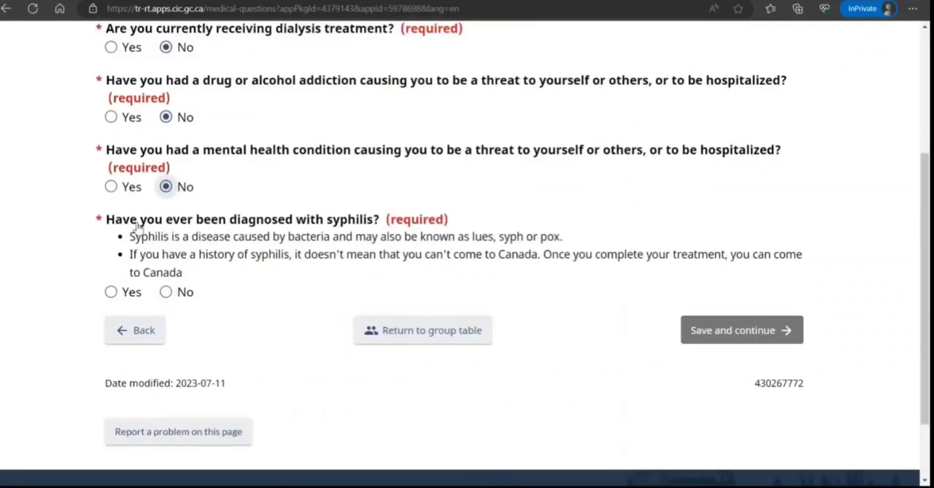
pyautogui.click(166, 291)
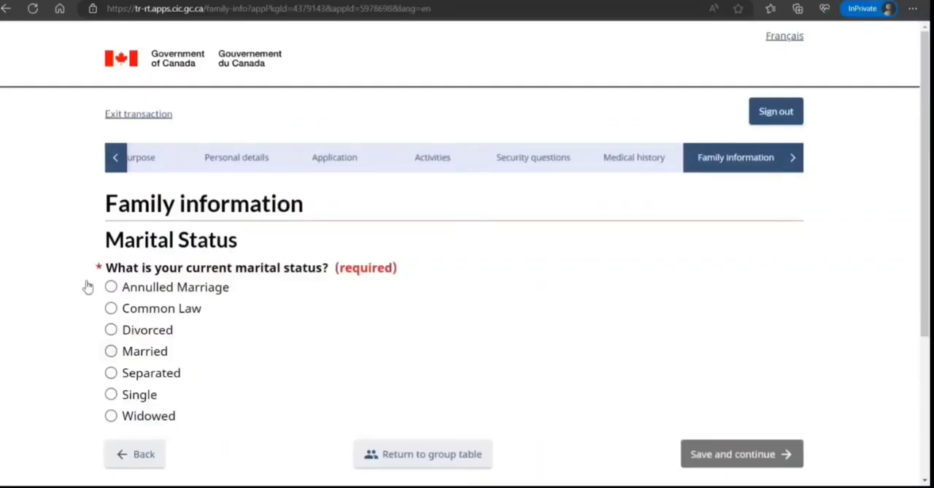
# Set marital status to Married and answer Yes to the spouse sharing your address and accompanying you to Canada
pyautogui.click(111, 350)
pyautogui.scroll(-1, 241, 235)
pyautogui.scroll(-10, 243, 233)
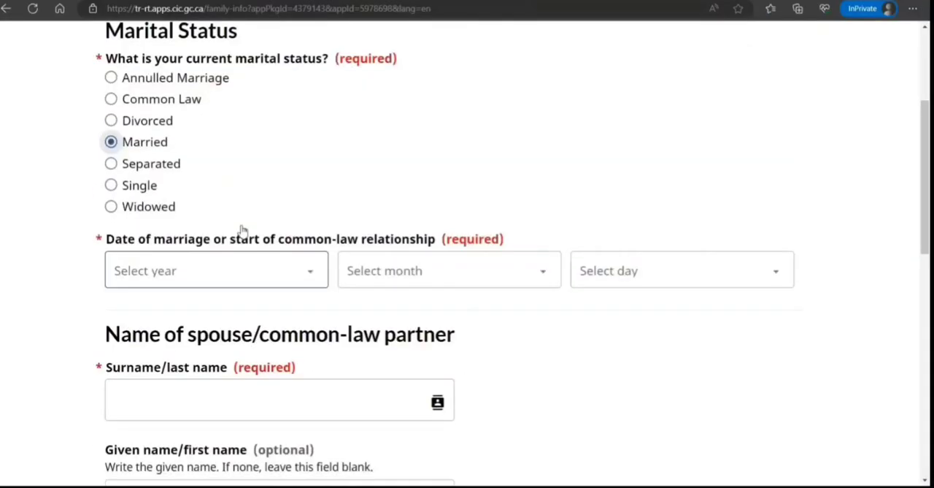
pyautogui.scroll(-1, 242, 227)
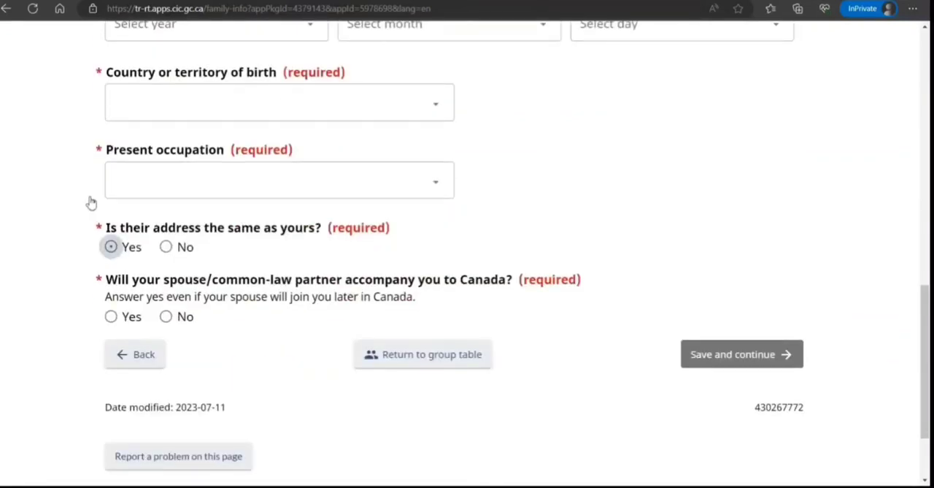
pyautogui.click(111, 247)
pyautogui.click(111, 316)
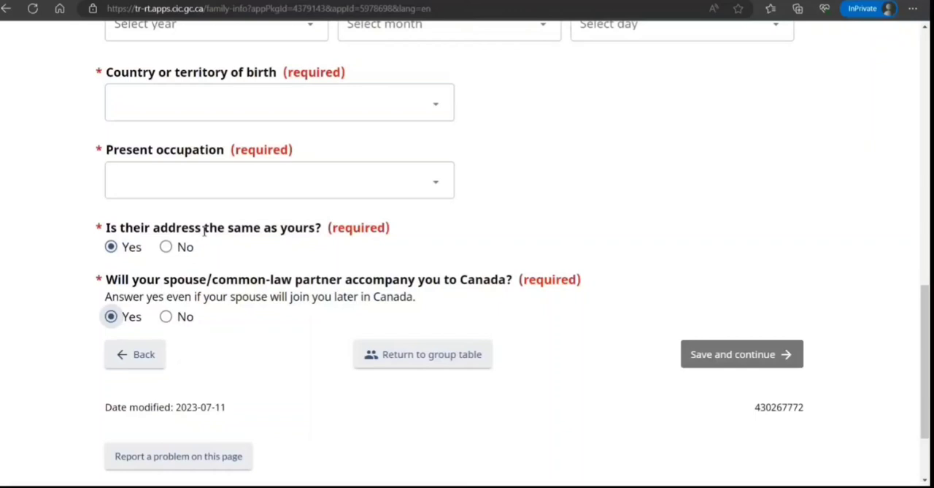
# Set the spouse's present occupation to Business, finance and administration occupations and country of birth to India
pyautogui.scroll(3, 186, 204)
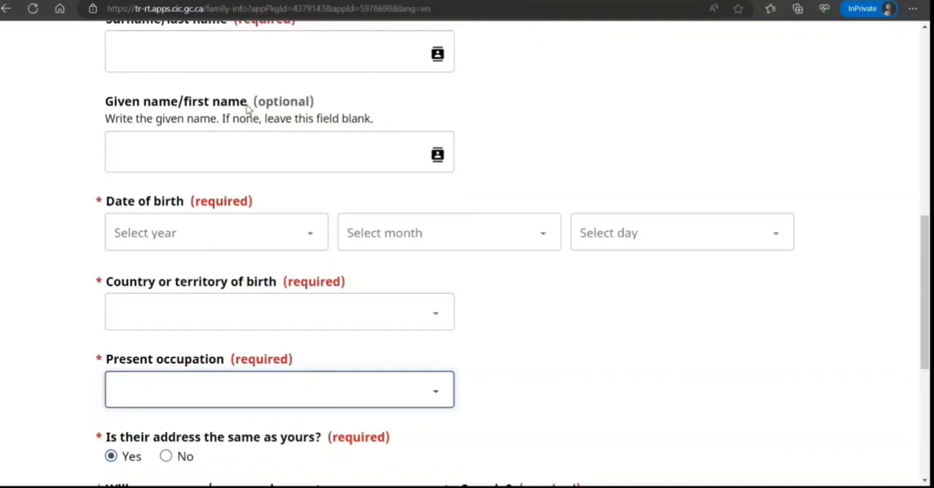
pyautogui.click(250, 136)
pyautogui.click(206, 299)
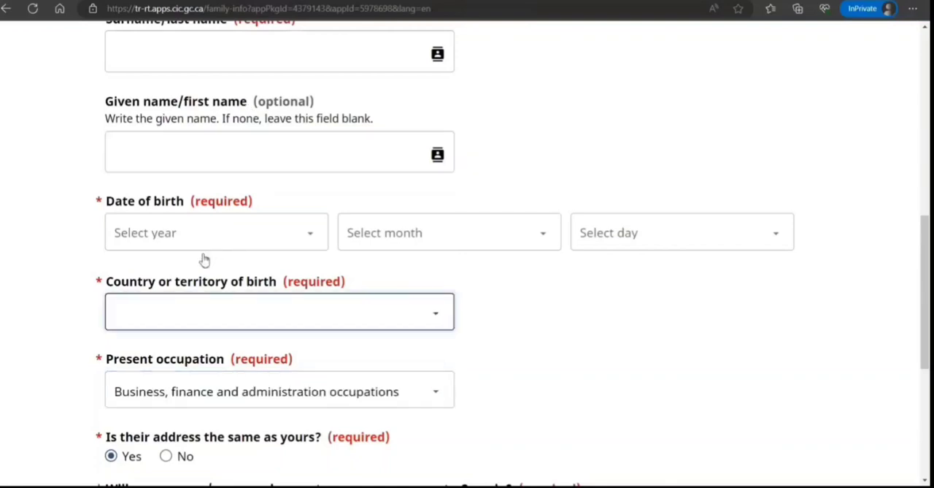
pyautogui.write('in')
pyautogui.click(208, 219)
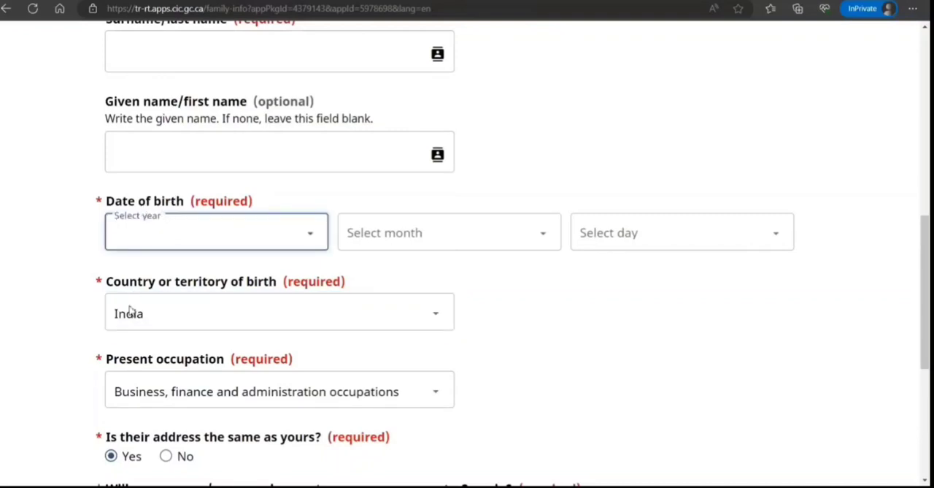
pyautogui.write('1995')
pyautogui.press('Tab')
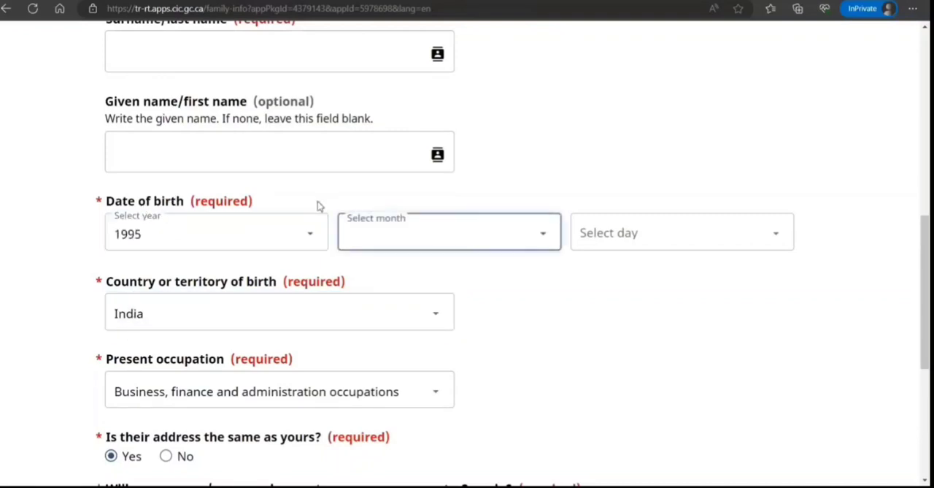
pyautogui.write('m')
pyautogui.press('Tab')
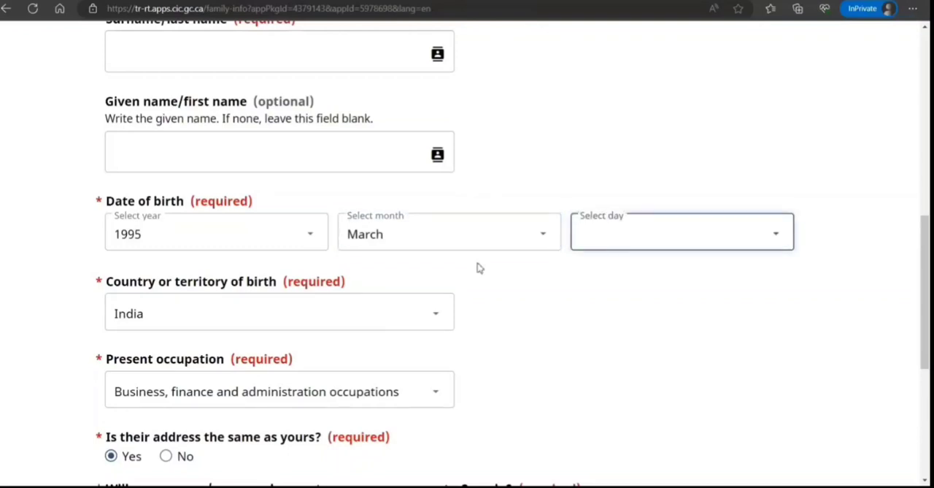
pyautogui.write('3')
# Enter the spouse's surname and given name
pyautogui.scroll(3, 234, 165)
pyautogui.hotkey('shift', 'Tab')
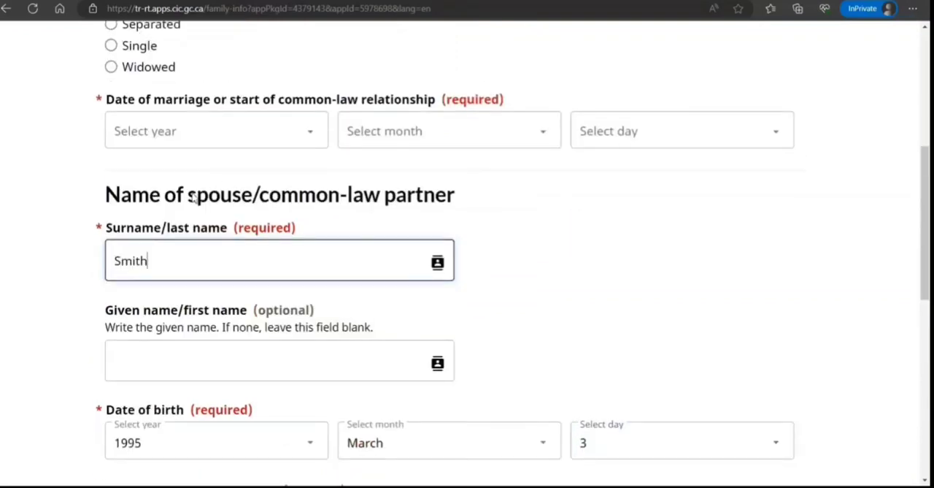
pyautogui.write('Smith')
pyautogui.press('Tab')
pyautogui.write('Joh')
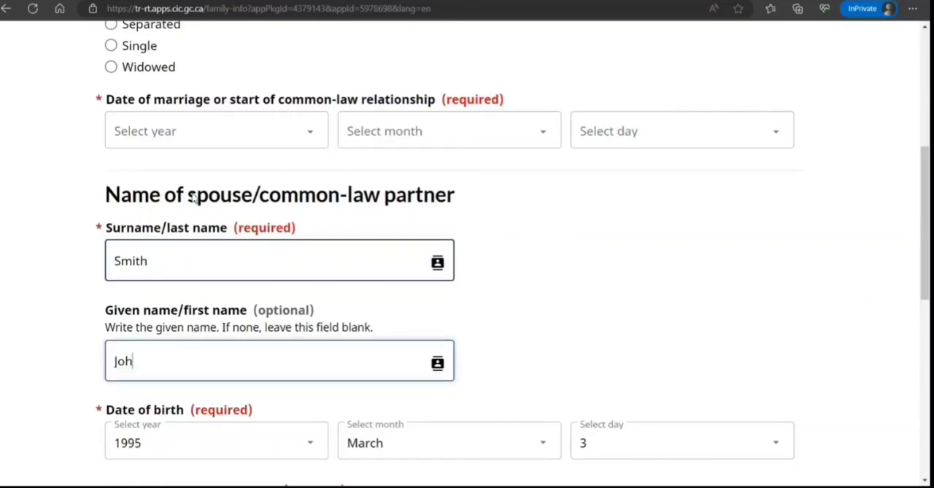
# Set the date of marriage to 2018, February, 14 and continue to the next page
pyautogui.click(243, 110)
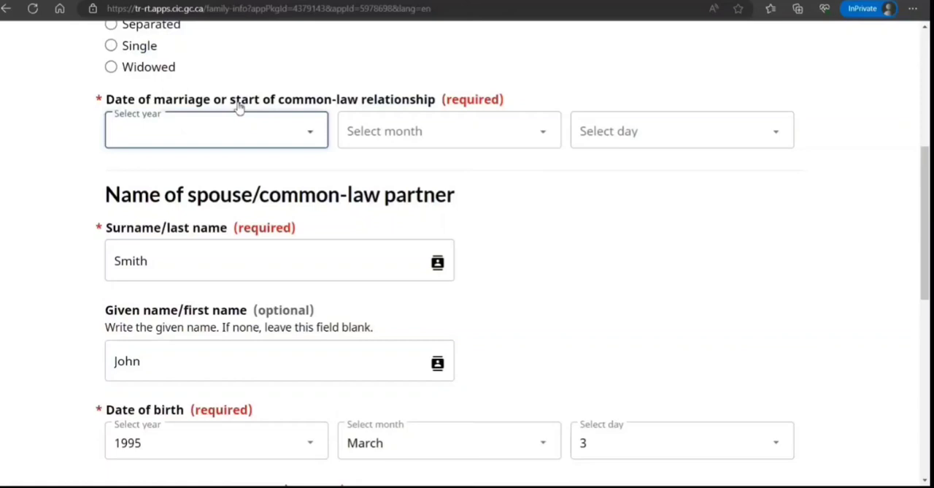
pyautogui.click(188, 212)
pyautogui.click(308, 102)
pyautogui.click(302, 151)
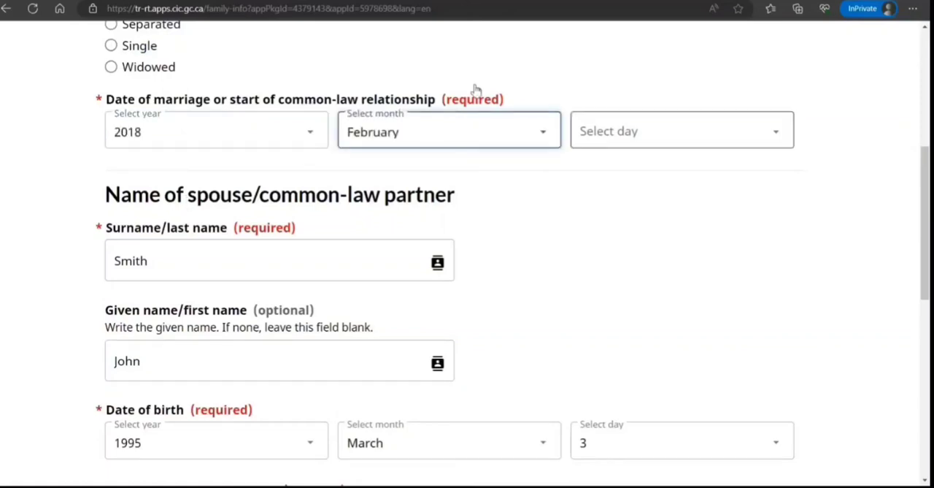
pyautogui.click(473, 93)
pyautogui.click(453, 216)
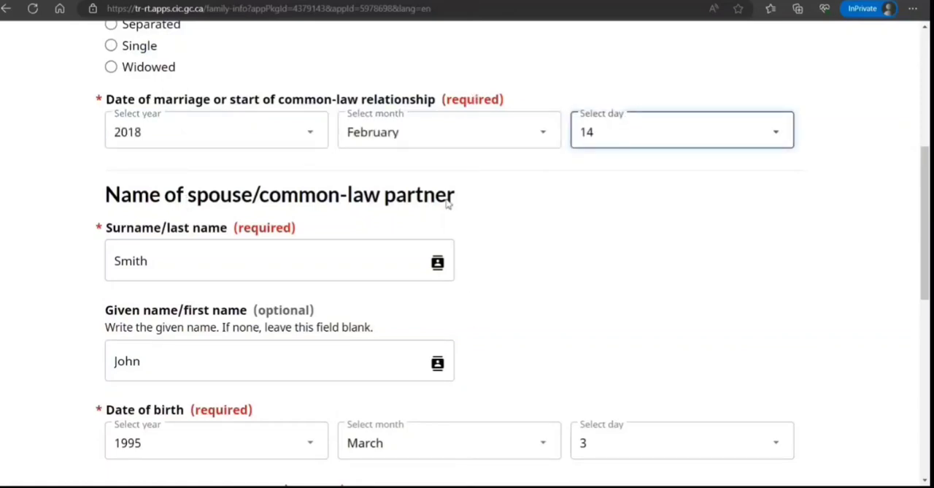
pyautogui.scroll(3, 447, 204)
pyautogui.scroll(-10, 448, 204)
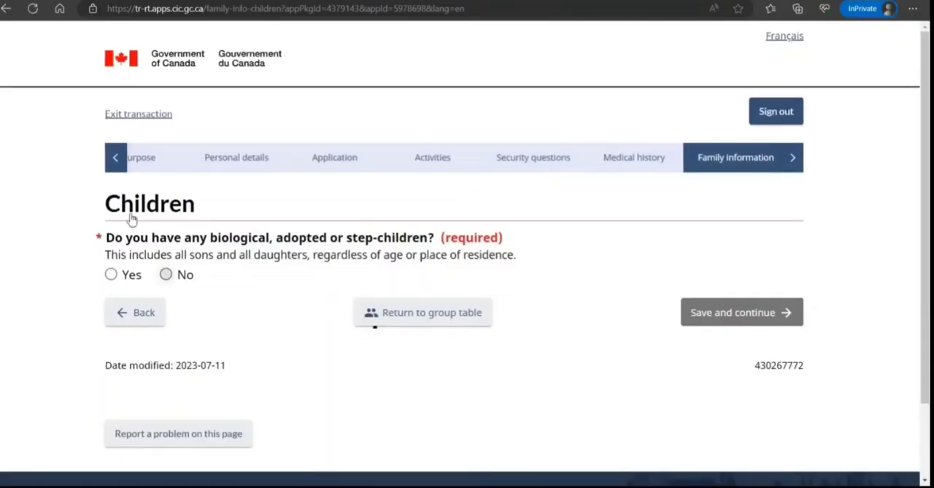
# Answer No to having any children, tick the acknowledgement, and save and continue
pyautogui.click(166, 273)
pyautogui.click(111, 307)
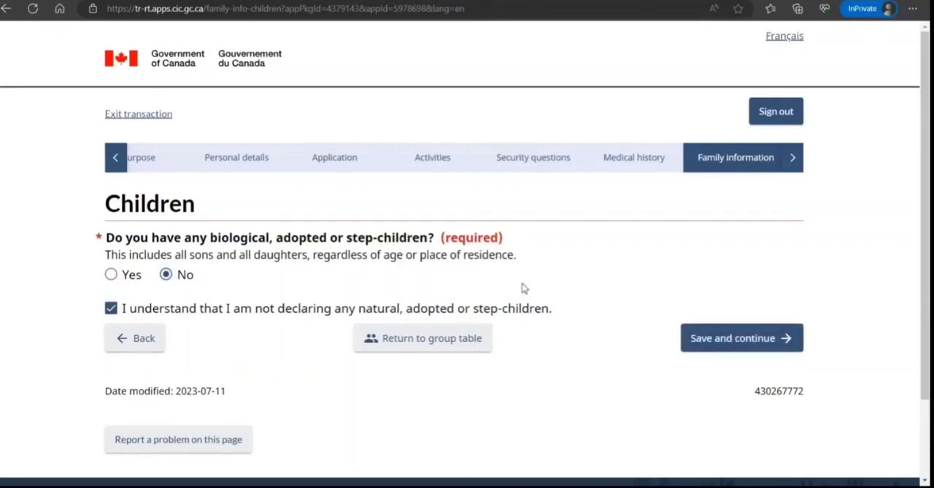
pyautogui.press('Return')
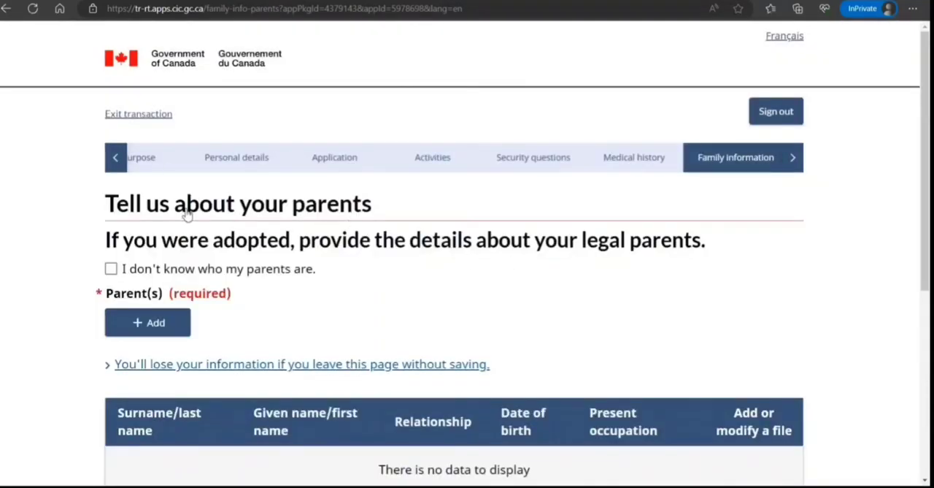
# Tick that you don't know who your parents are, then save and continue
pyautogui.click(111, 269)
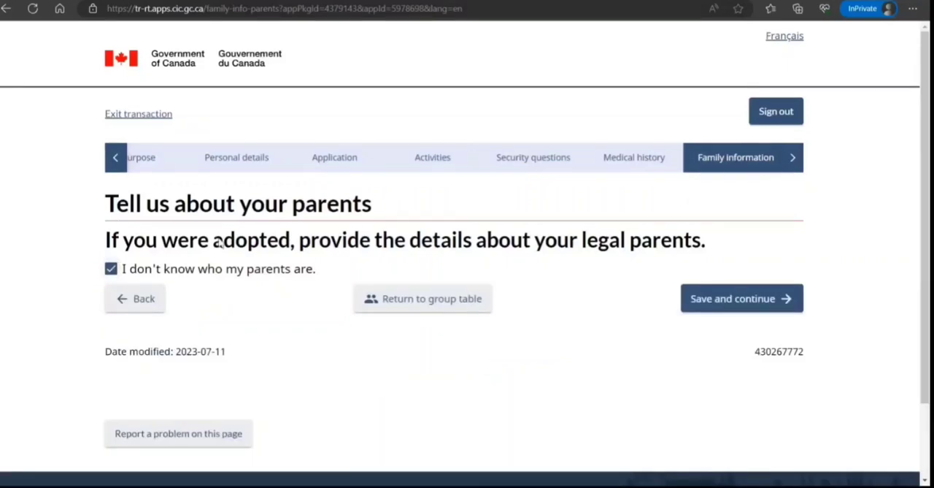
pyautogui.click(727, 298)
pyautogui.press('Return')
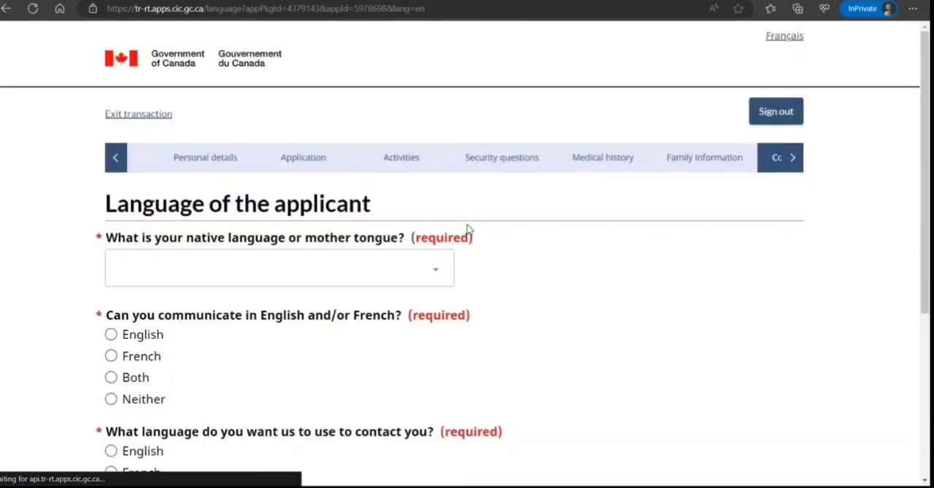
# Set native language to Hindi, communication and contact language to English, then save and continue
pyautogui.press('Tab')
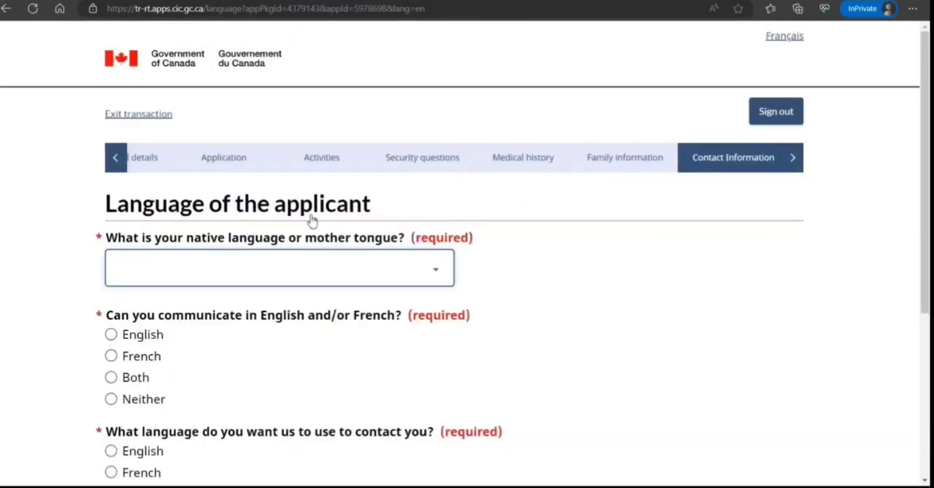
pyautogui.write('hi')
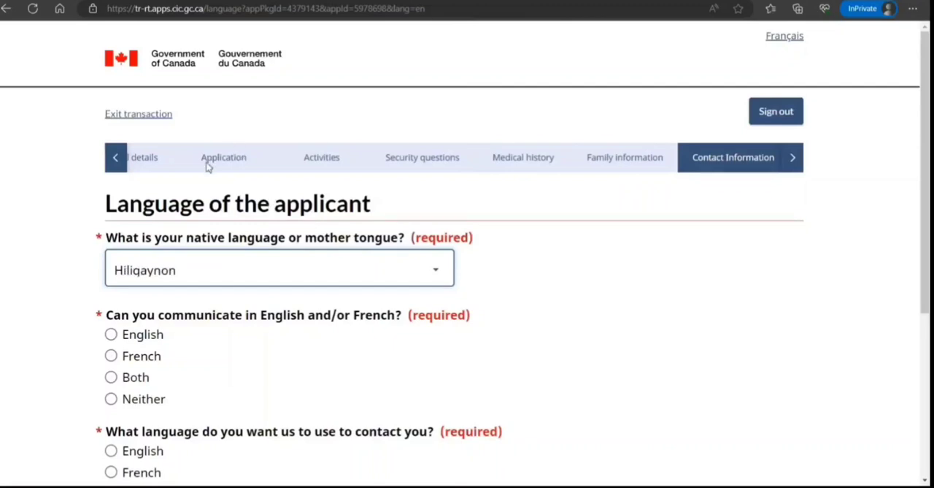
pyautogui.press('Down')
pyautogui.click(111, 334)
pyautogui.scroll(-3, 173, 263)
pyautogui.click(111, 242)
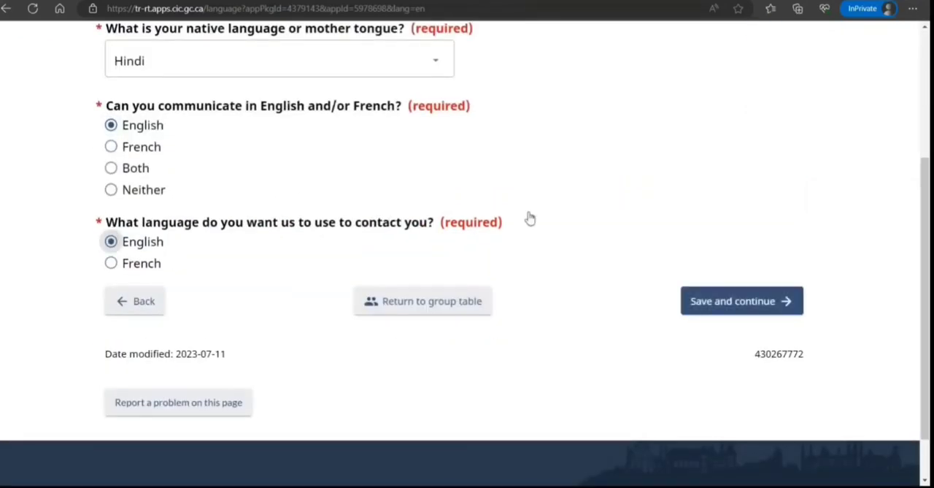
pyautogui.click(719, 300)
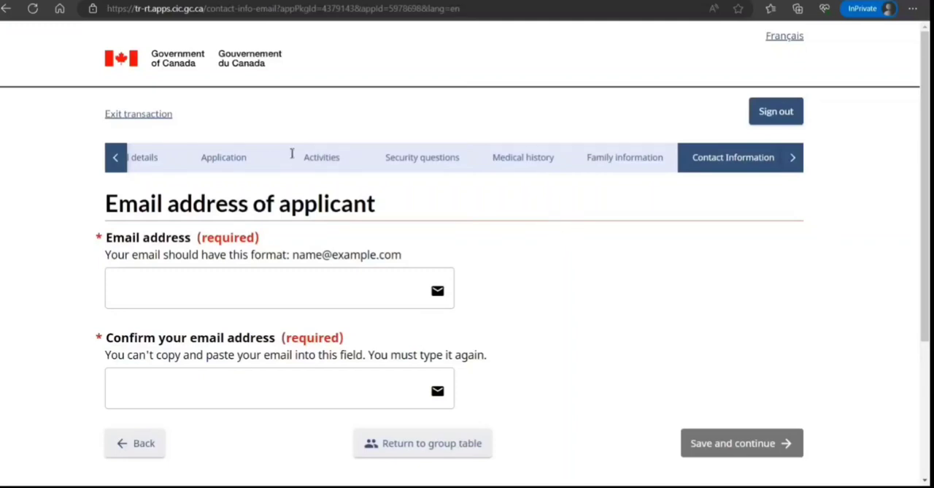
# Fill in and confirm the applicant's e-mail address, then save and continue
pyautogui.press('Tab')
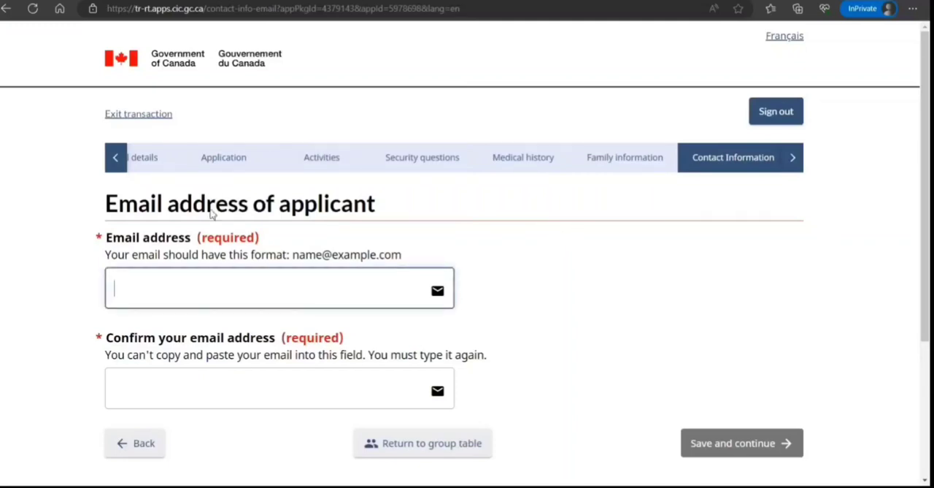
pyautogui.write('nnnn')
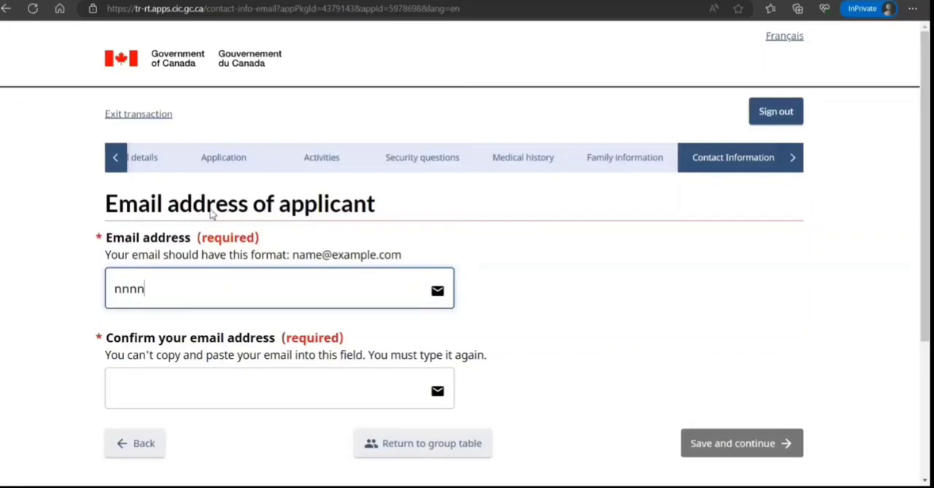
pyautogui.write('@nnnn.c')
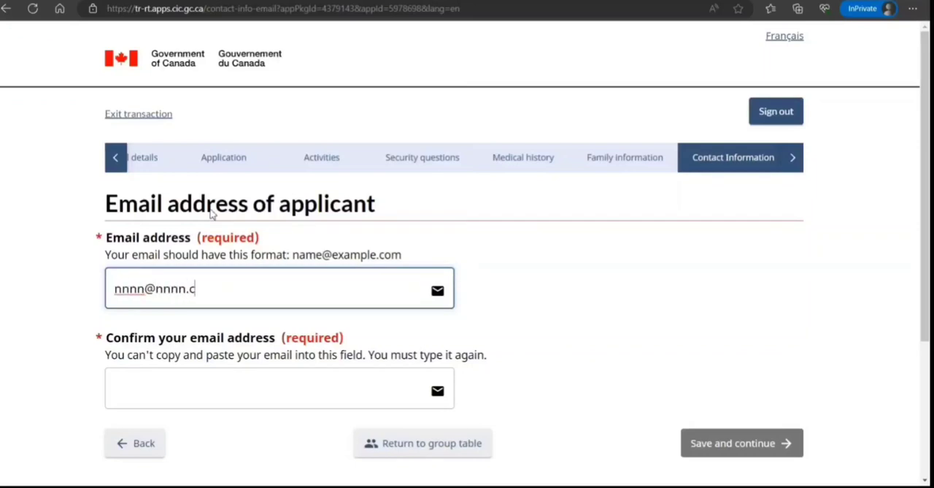
pyautogui.write('om')
pyautogui.press('Tab')
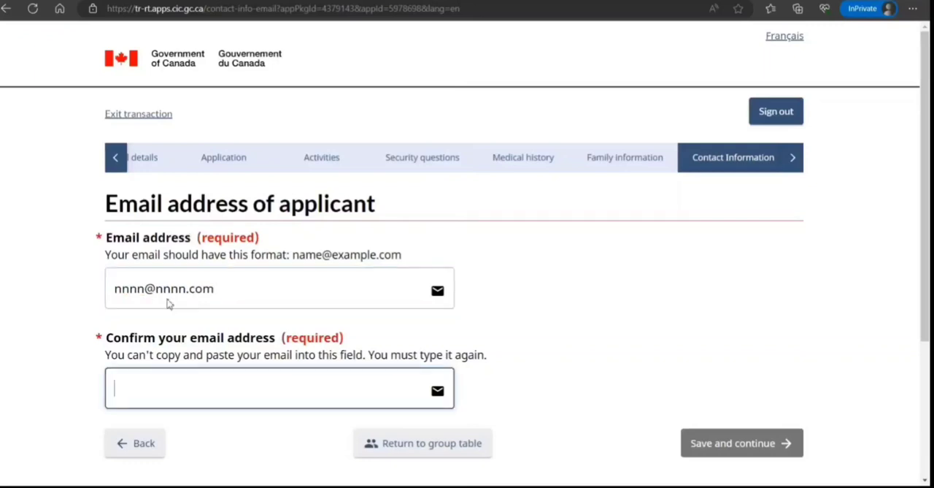
pyautogui.write('nnnn@nnnn')
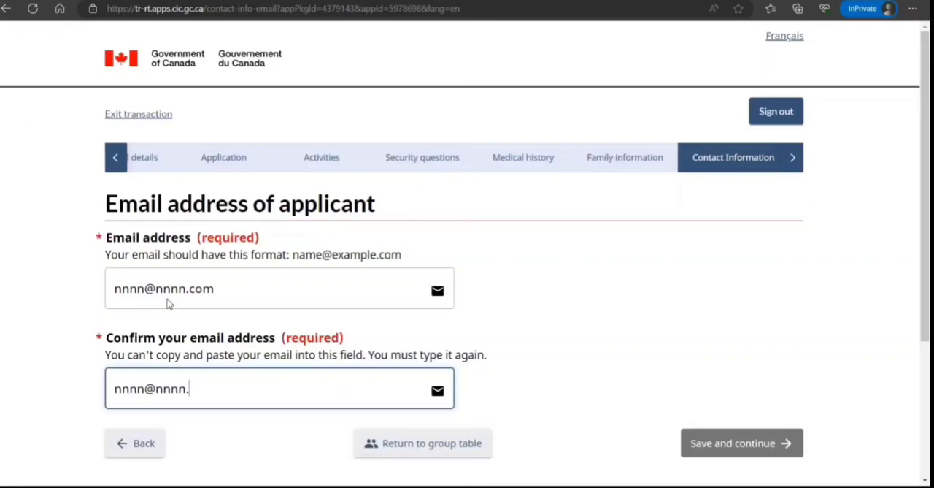
pyautogui.write('.com')
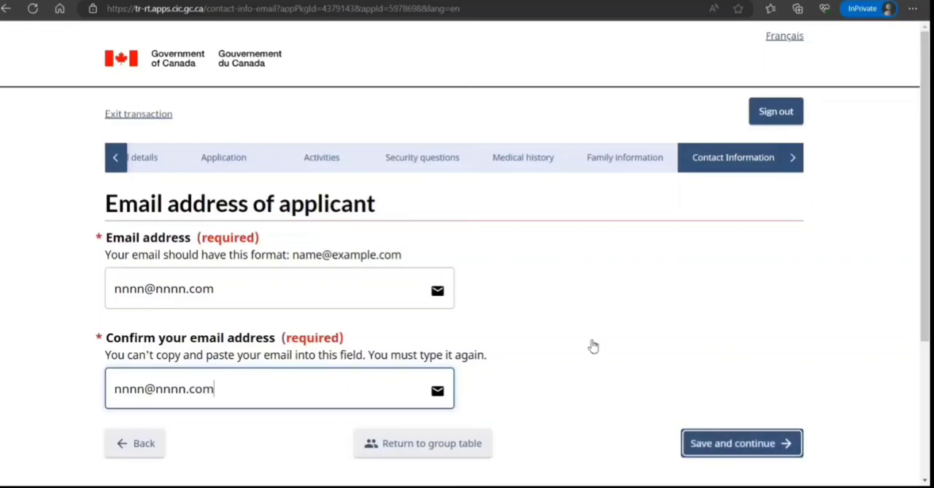
pyautogui.press('Tab')
pyautogui.press('Return')
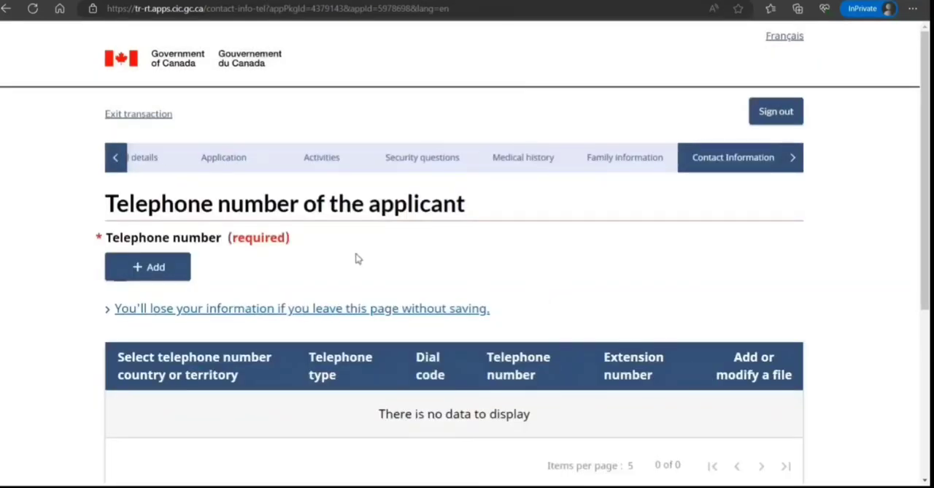
# Add the applicant's cellular Canada/US telephone number, save it, and continue to the summary
pyautogui.scroll(-2, 356, 258)
pyautogui.scroll(-1, 357, 259)
pyautogui.click(108, 57)
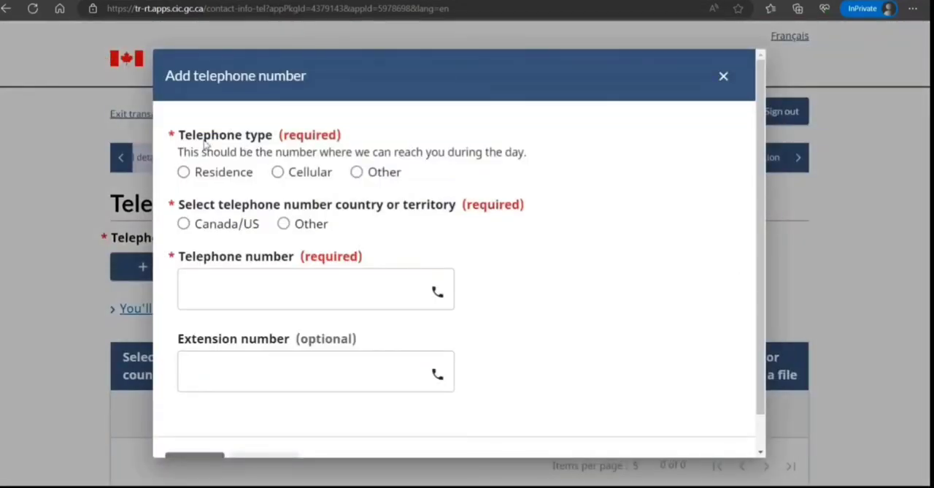
pyautogui.click(277, 171)
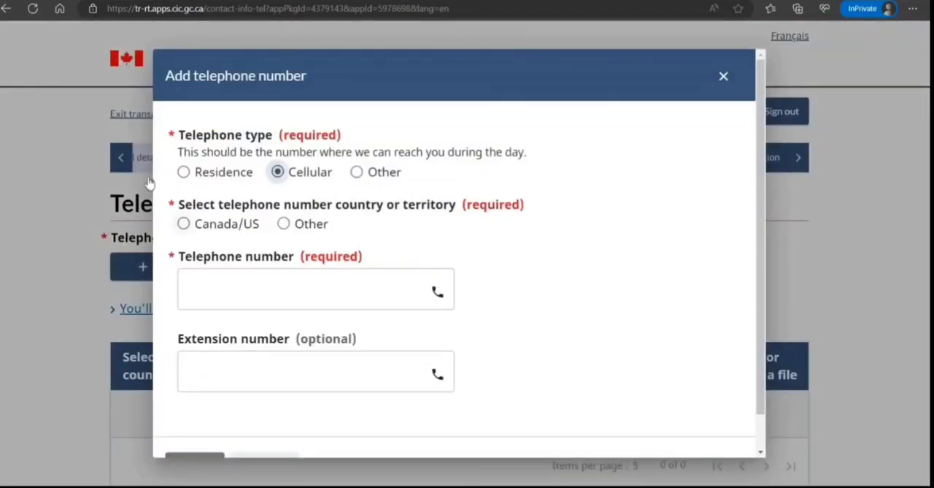
pyautogui.click(183, 223)
pyautogui.press('Tab')
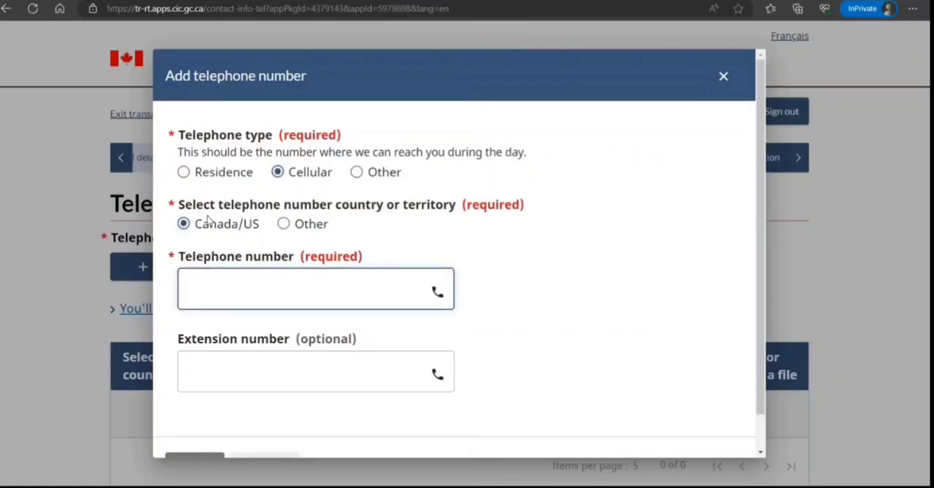
pyautogui.write('89898989')
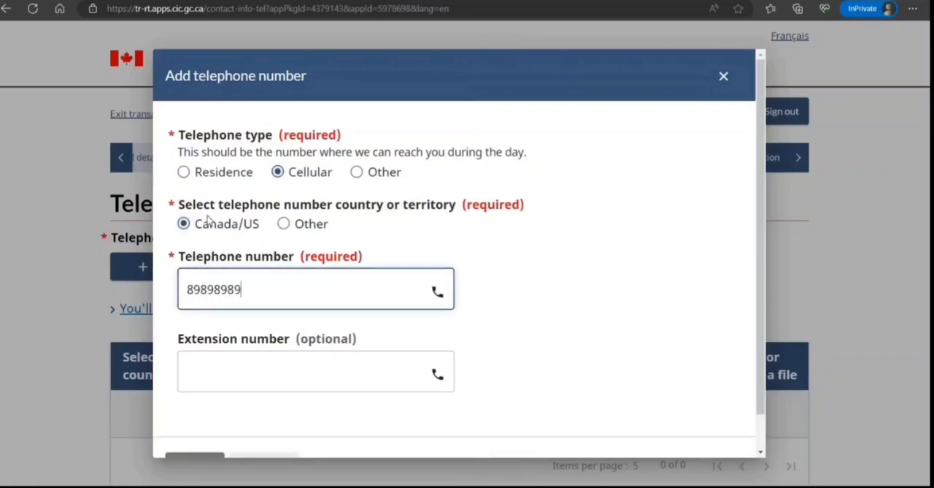
pyautogui.write('89')
pyautogui.press('Tab')
pyautogui.press('Tab')
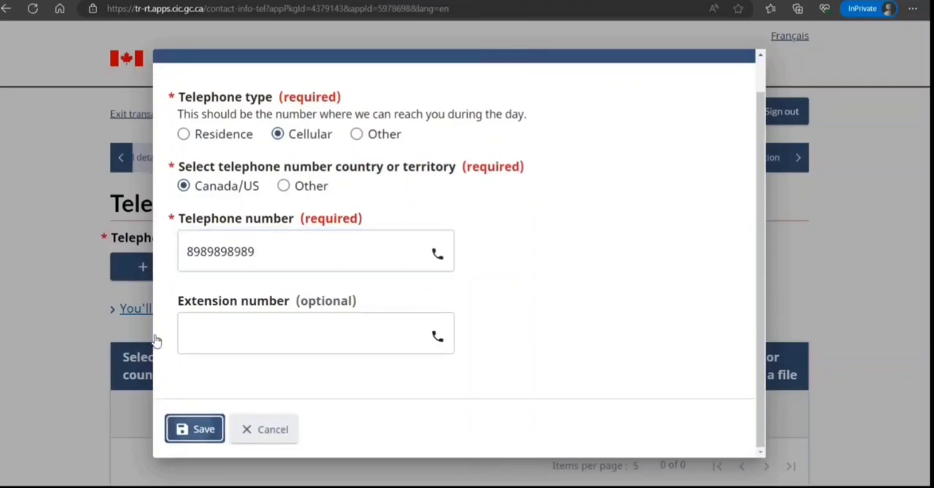
pyautogui.press('Return')
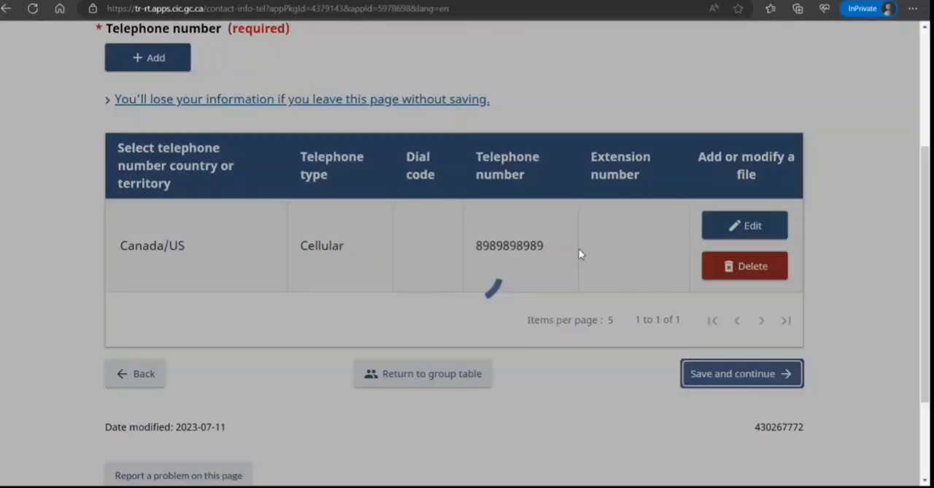
pyautogui.scroll(-6, 577, 253)
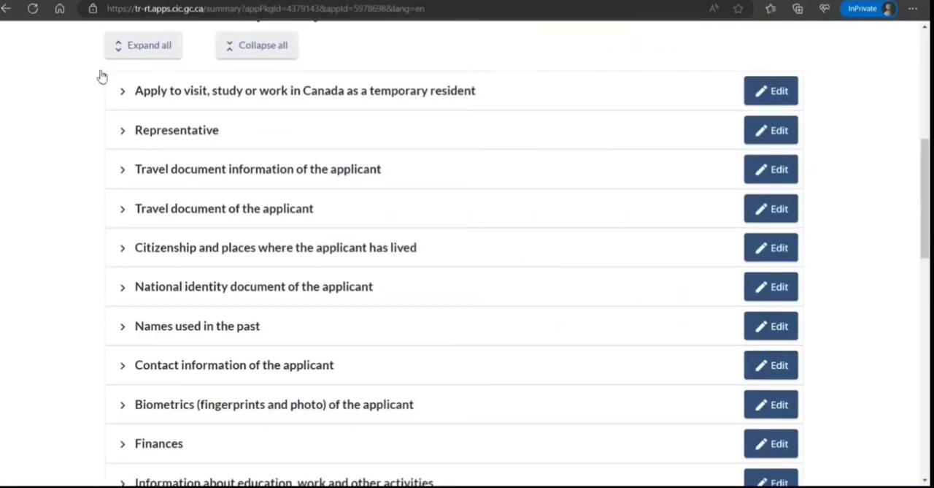
# Review the list of completed sections on the application summary page
pyautogui.click(100, 80)
pyautogui.click(613, 92)
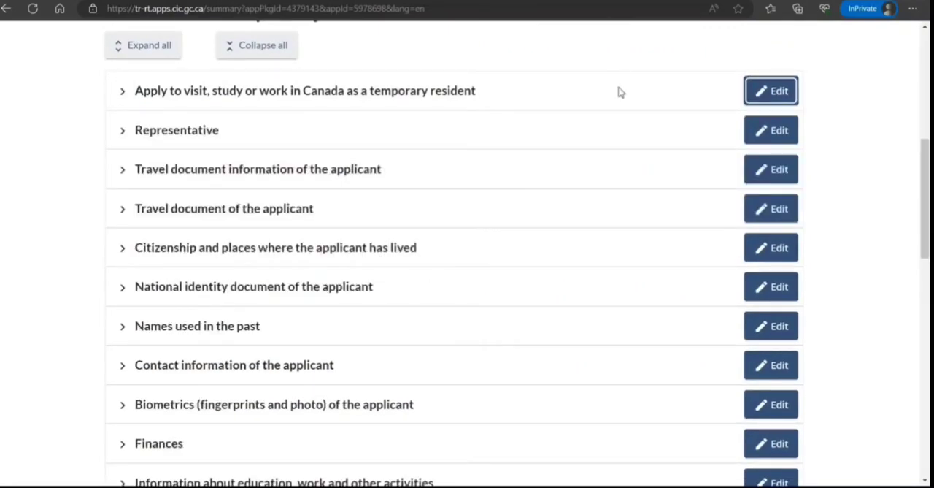
pyautogui.scroll(-12, 565, 296)
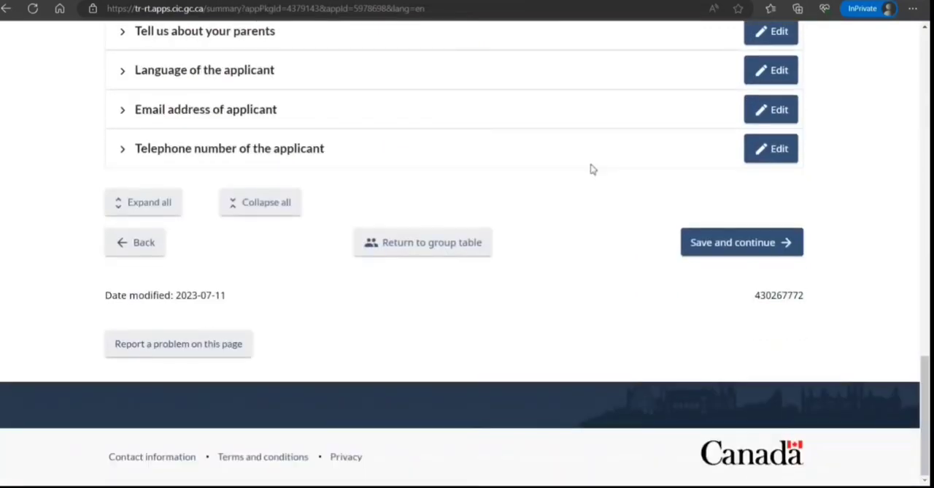
# Save the application summary and continue to the supporting documents upload page
pyautogui.click(742, 241)
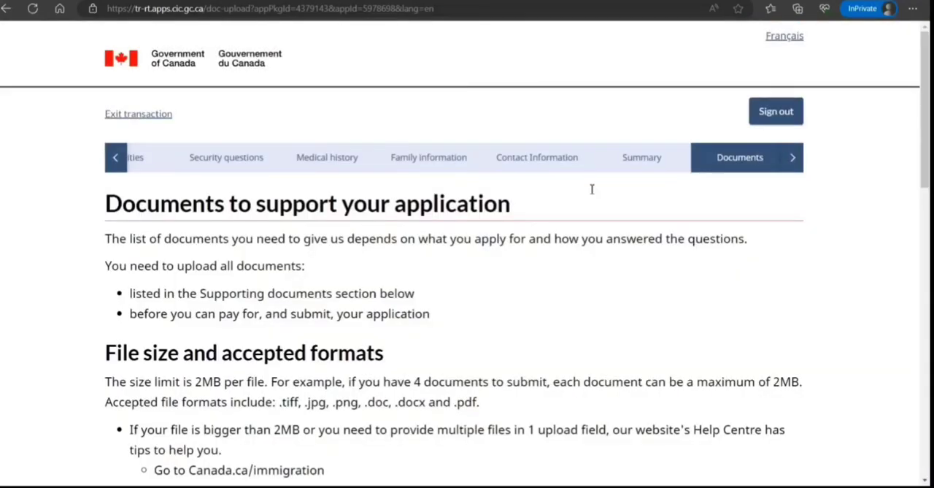
pyautogui.scroll(-5, 580, 213)
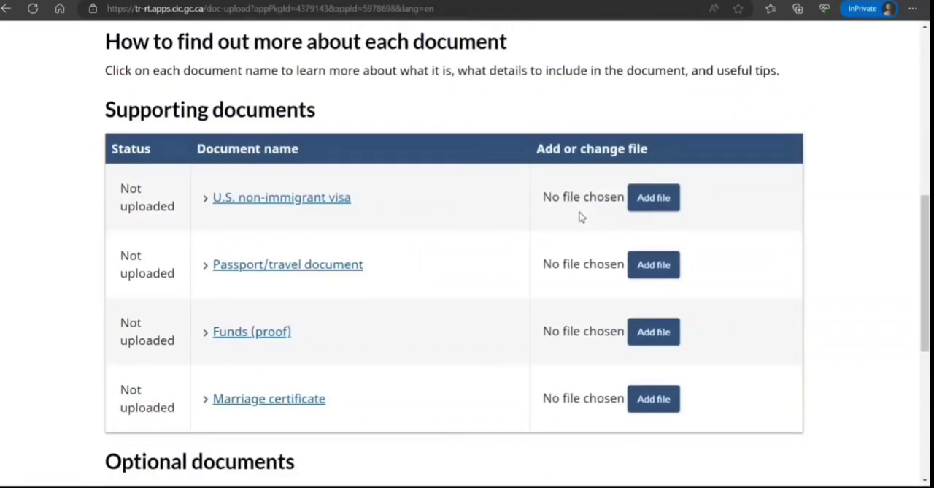
pyautogui.scroll(-3, 580, 213)
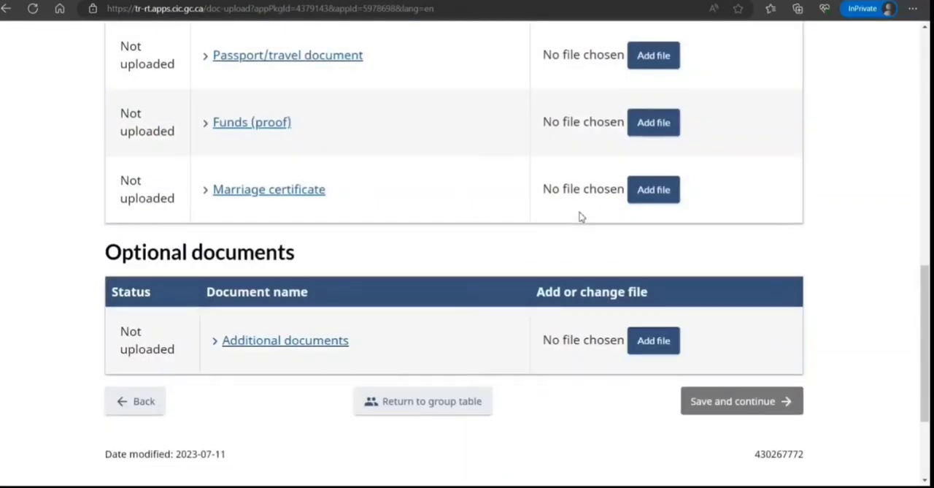
# Expand the Funds (proof) and Marriage certificate entries to read what each supporting document requires
pyautogui.click(210, 121)
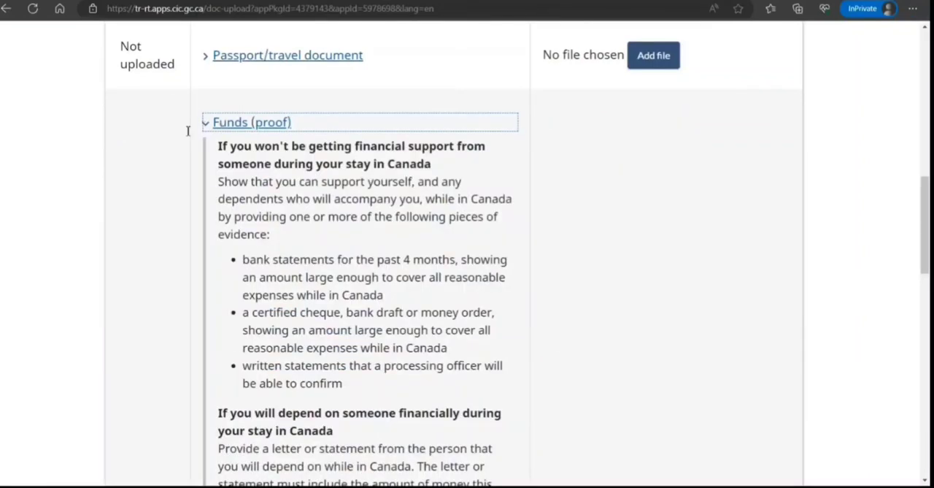
pyautogui.moveTo(230, 163); pyautogui.dragTo(316, 312)
pyautogui.scroll(-8, 285, 238)
pyautogui.scroll(-5, 285, 238)
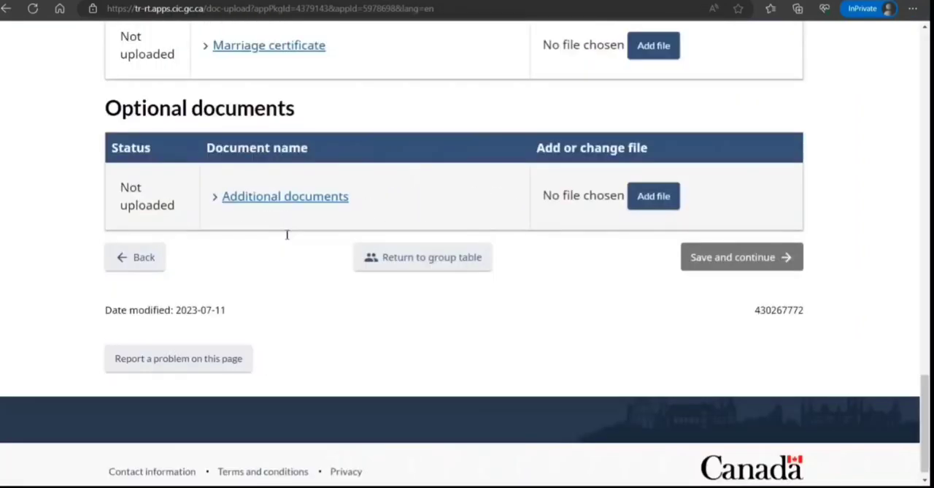
pyautogui.scroll(3, 249, 118)
pyautogui.click(230, 238)
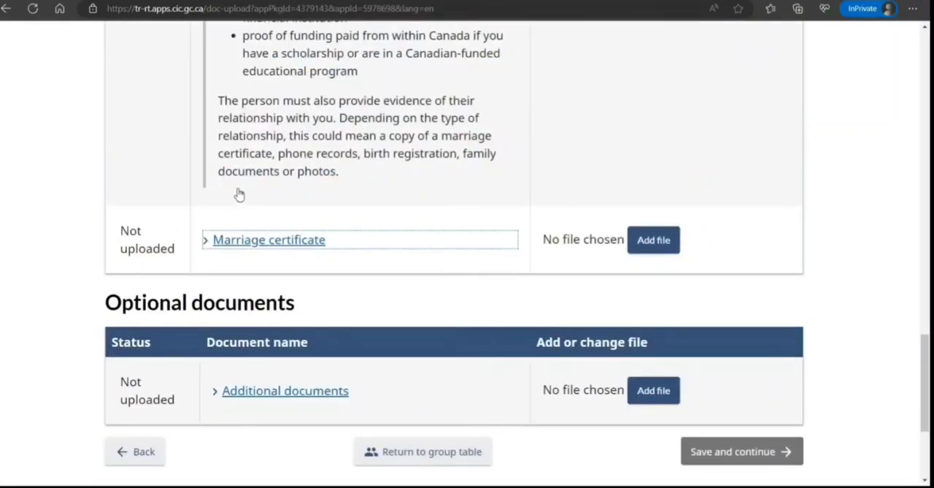
pyautogui.scroll(-5, 240, 183)
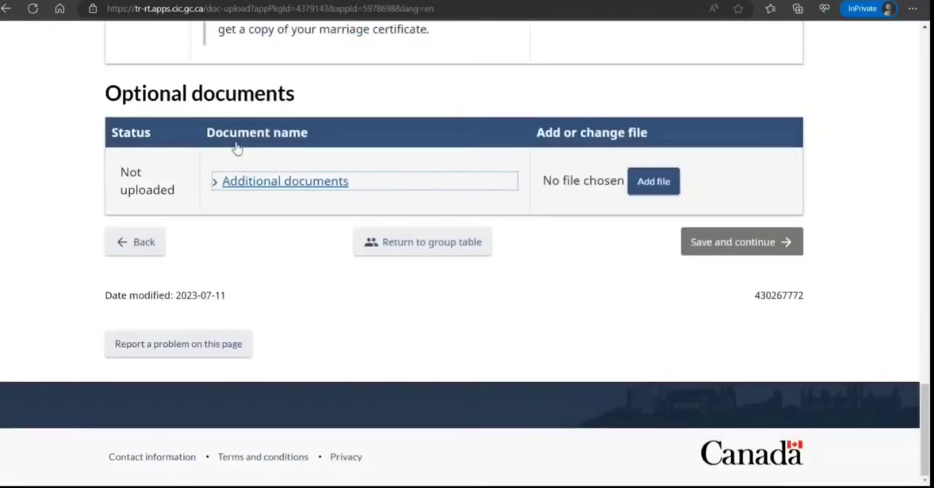
pyautogui.scroll(10, 248, 165)
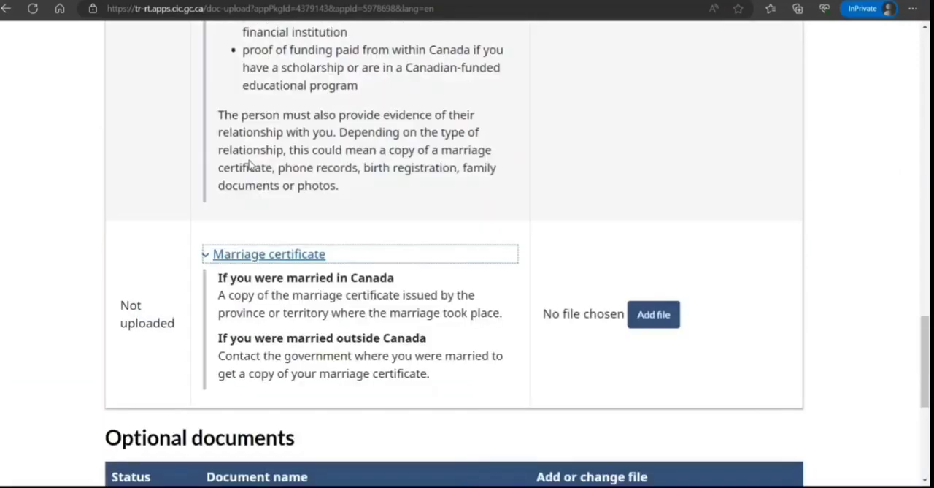
pyautogui.scroll(-9, 502, 183)
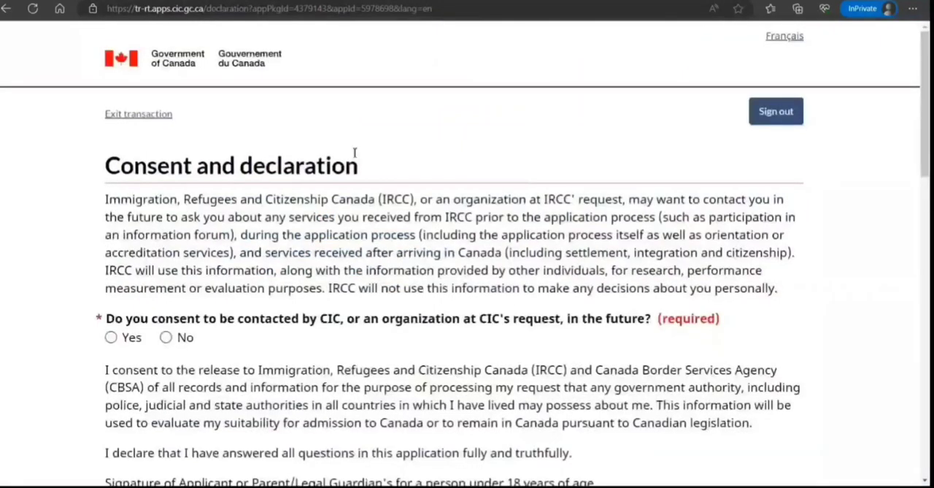
# Read through the consent declaration and privacy notice on the declaration page
pyautogui.scroll(-3, 354, 153)
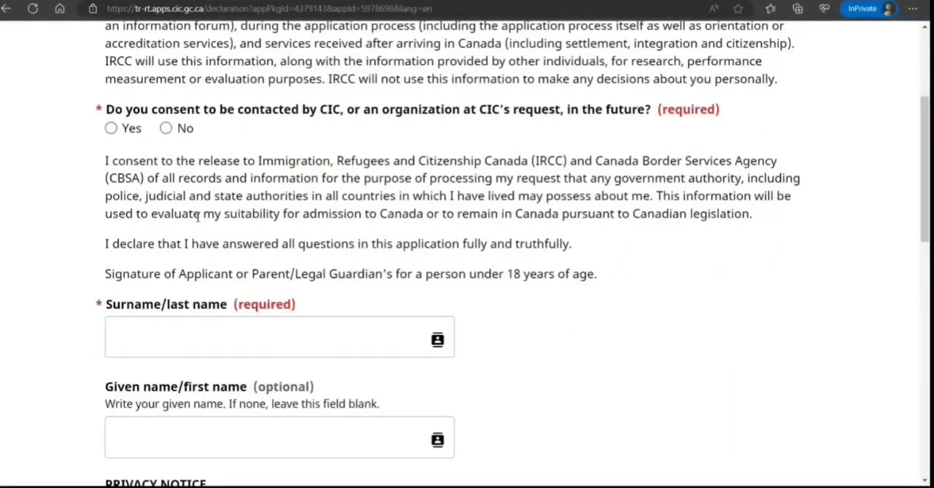
pyautogui.scroll(-1, 198, 214)
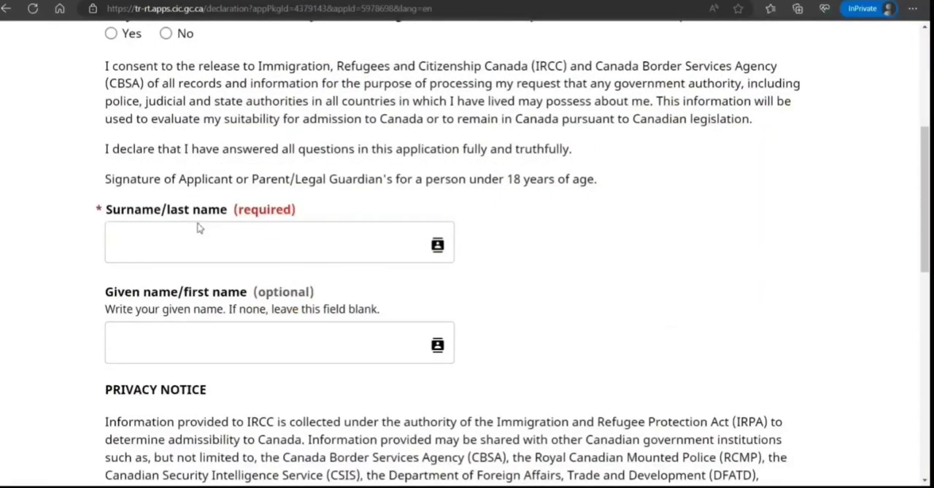
pyautogui.scroll(-7, 199, 228)
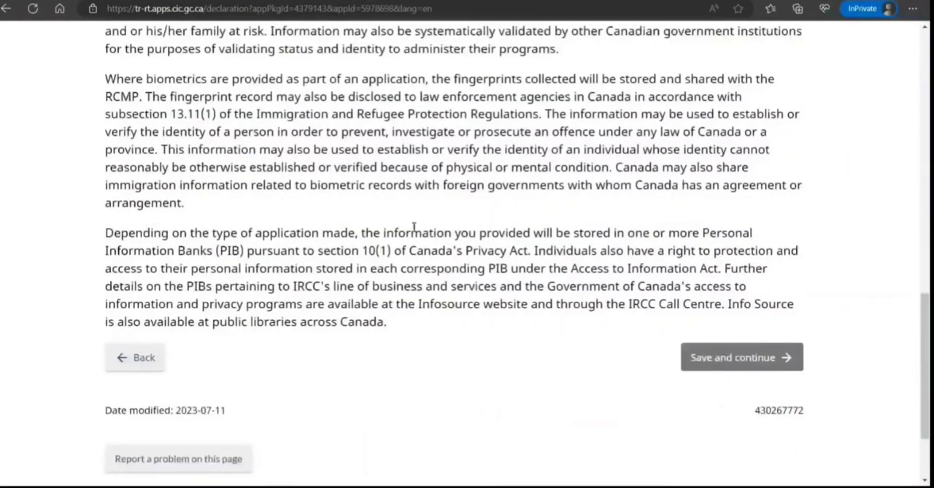